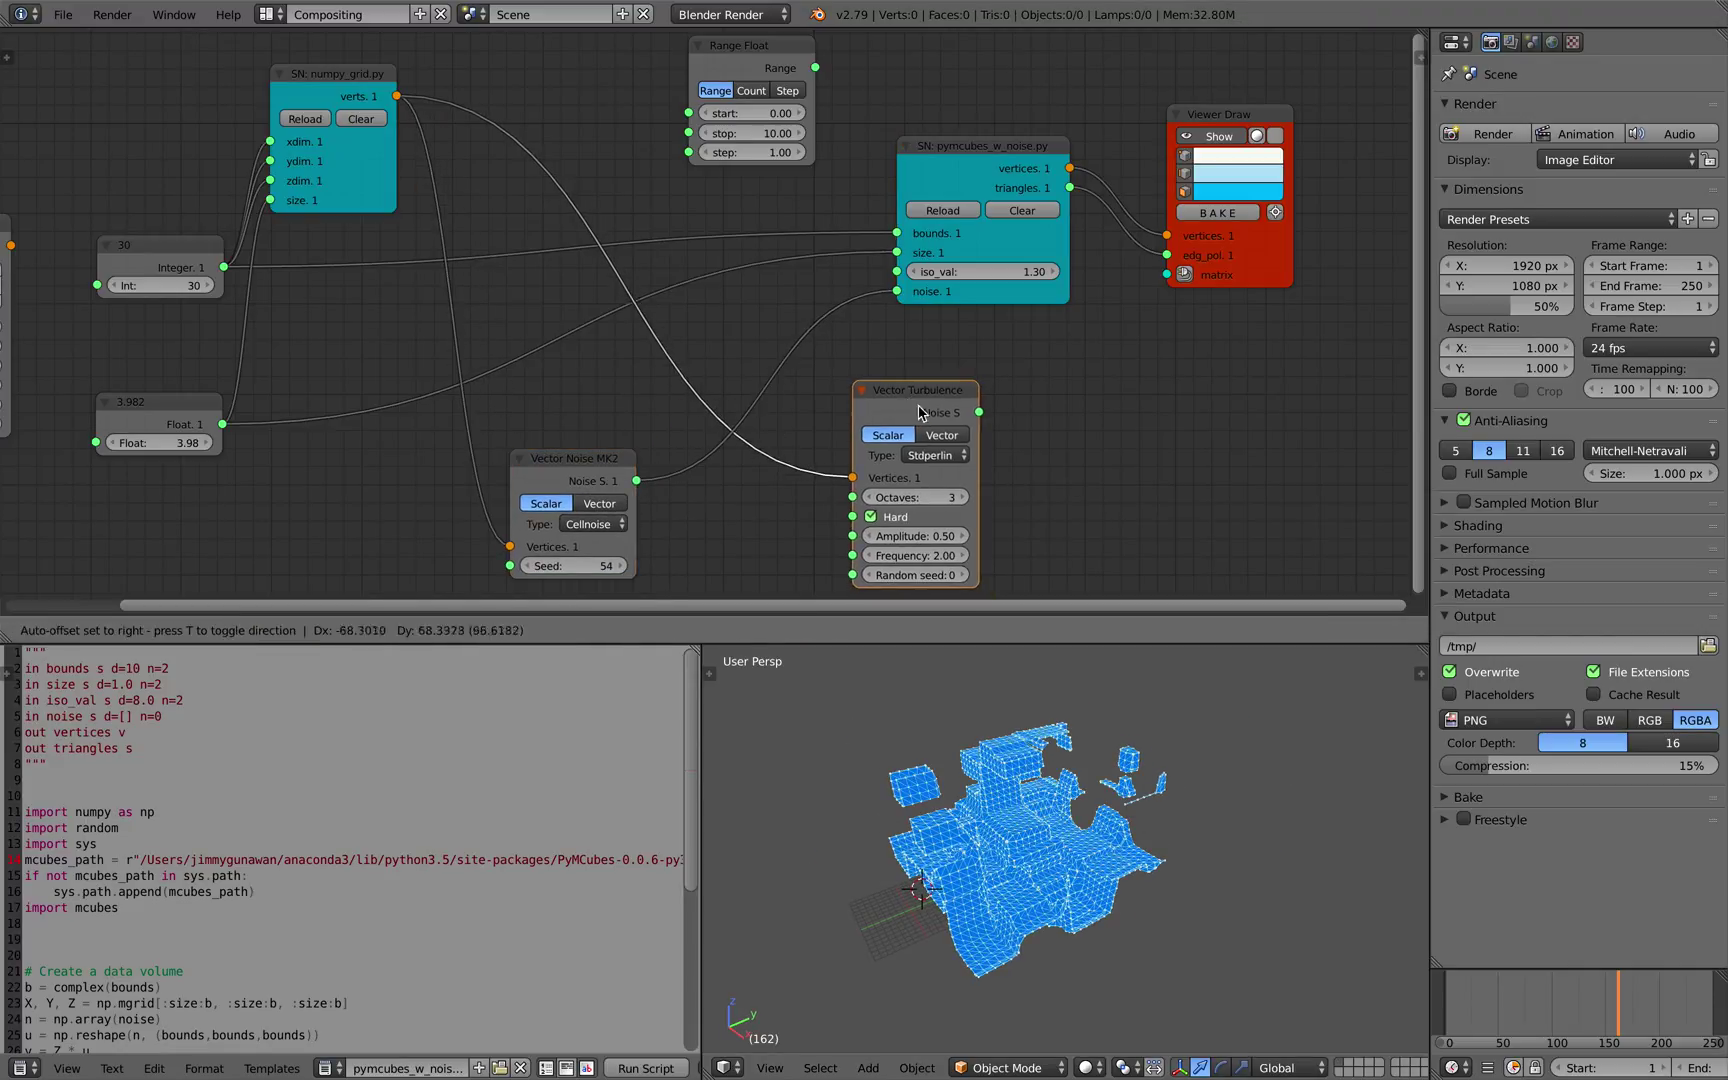
- Connect the Vector Turbulence noise output to the noise input of pymcubes_w_noise.py in place of Vector Noise MK2, and place the node below it
drag(909, 297, 899, 292)
drag(915, 390, 840, 369)
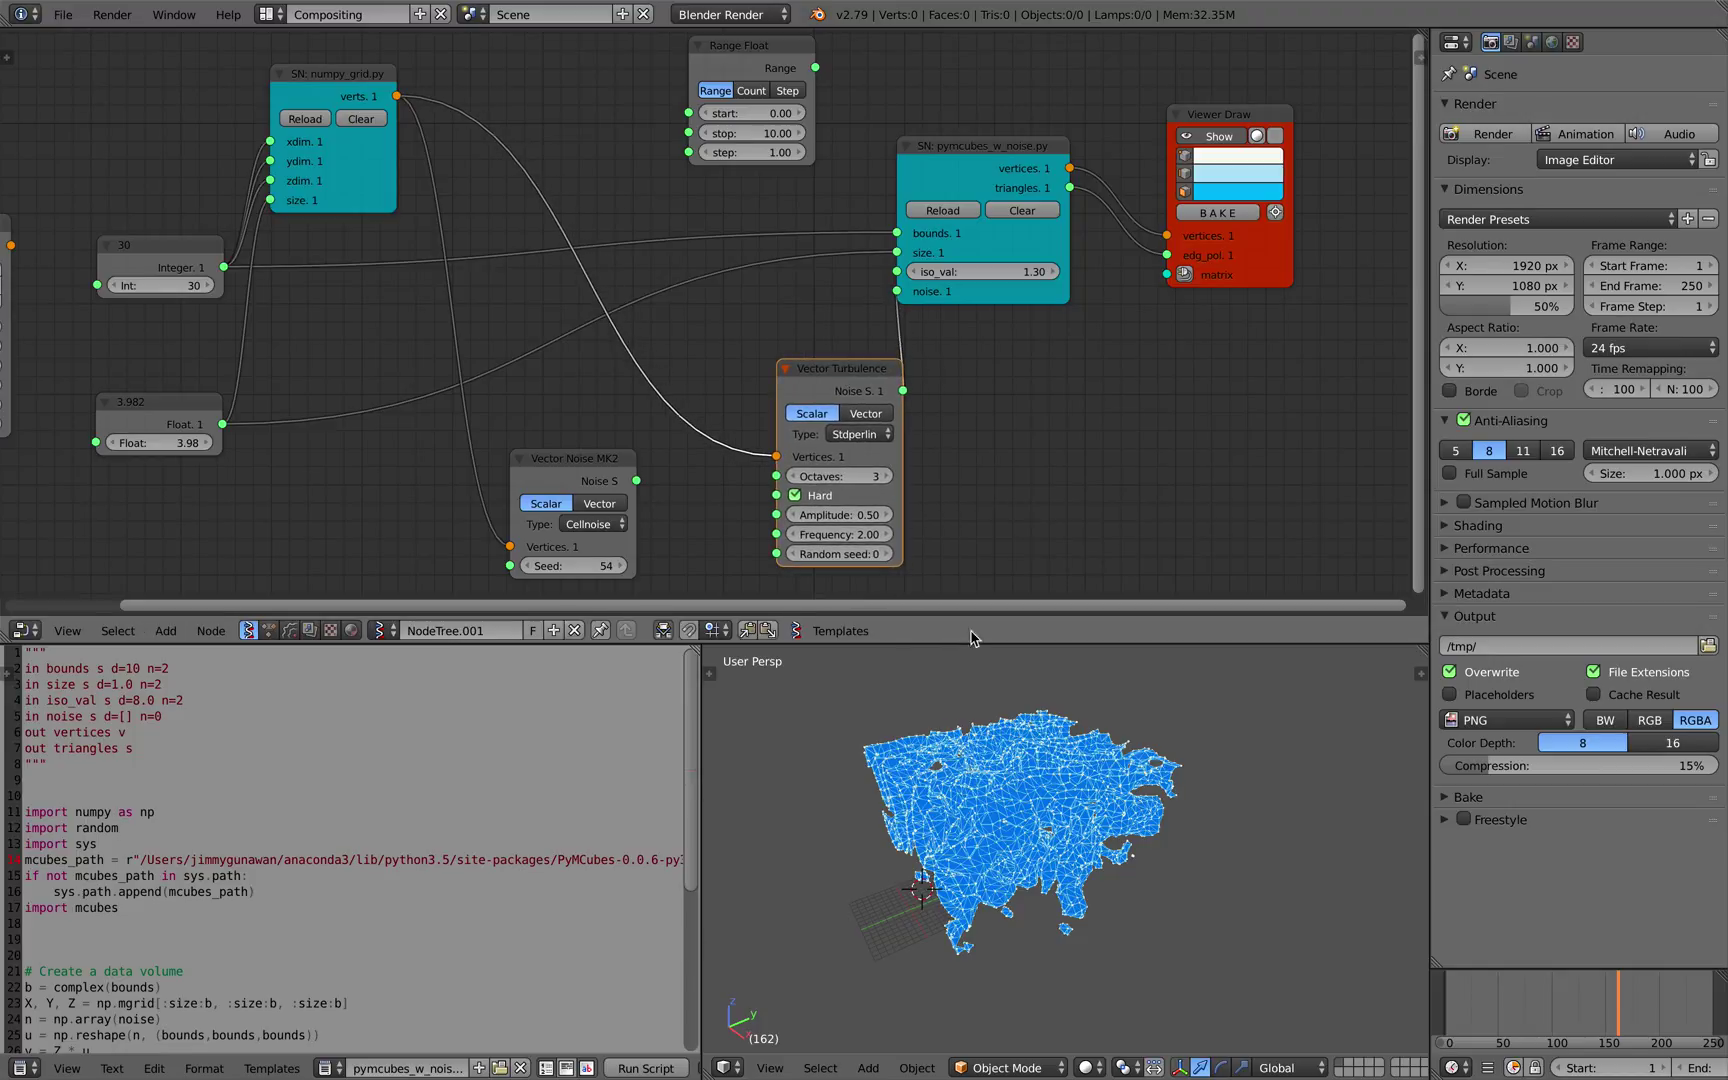
middle_drag(1115, 741, 1108, 700)
middle_drag(816, 495, 819, 477)
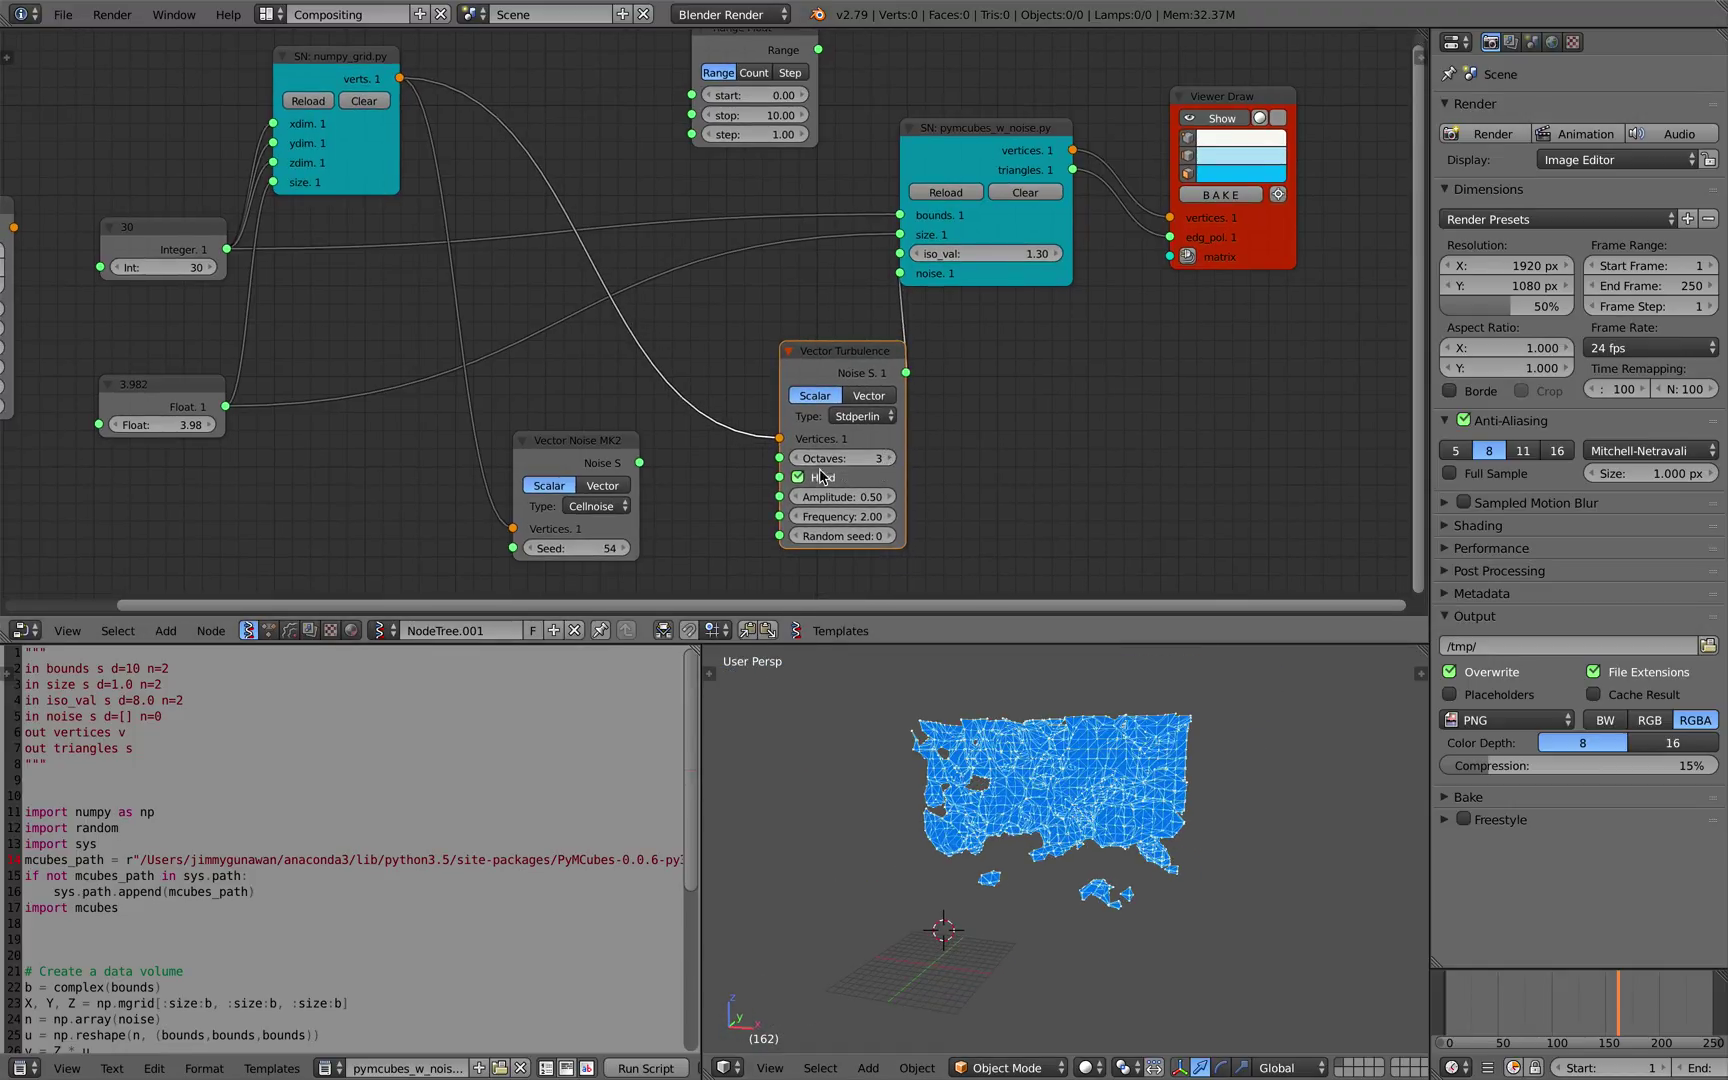
- Set Vector Turbulence to 2 octaves with Hard disabled, amplitude 0.69 and frequency 1.88
click(797, 458)
scroll(815, 488, up, 1)
click(828, 508)
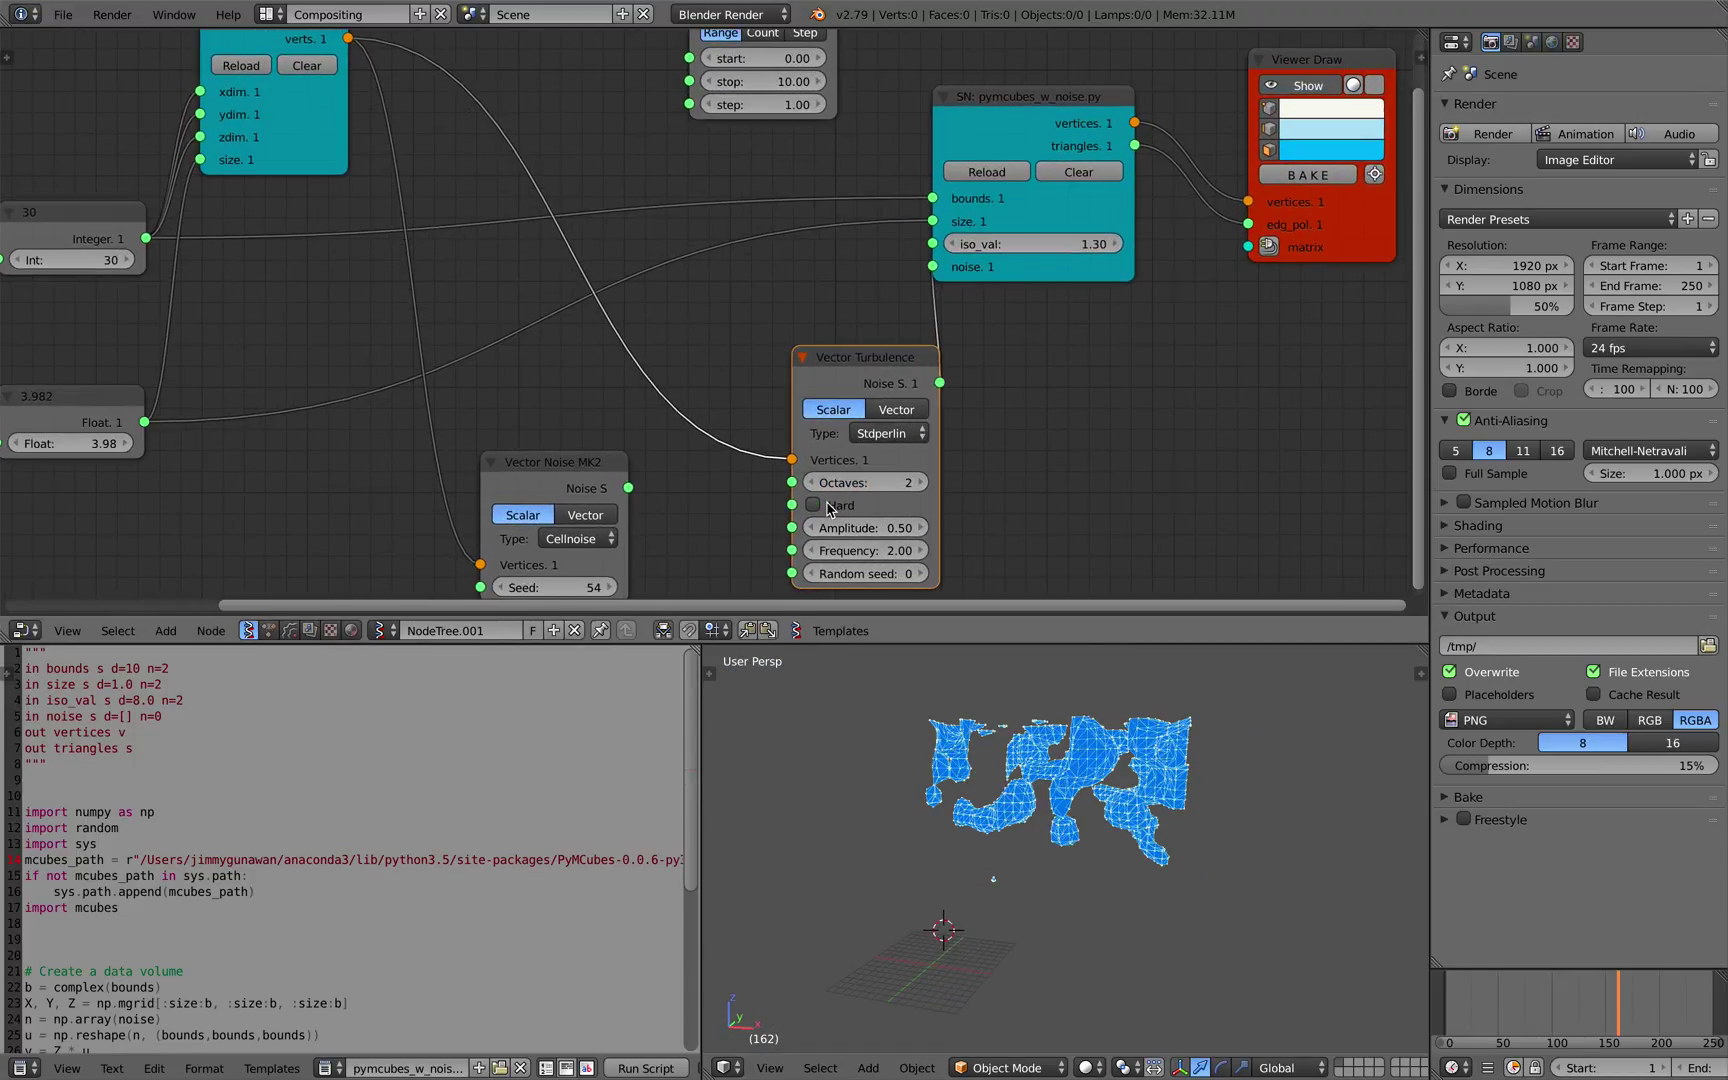
click(828, 507)
middle_drag(991, 897, 940, 876)
mouse_move(893, 533)
mouse_down()
mouse_move(925, 530)
mouse_move(870, 550)
mouse_up()
middle_drag(1238, 385, 1208, 393)
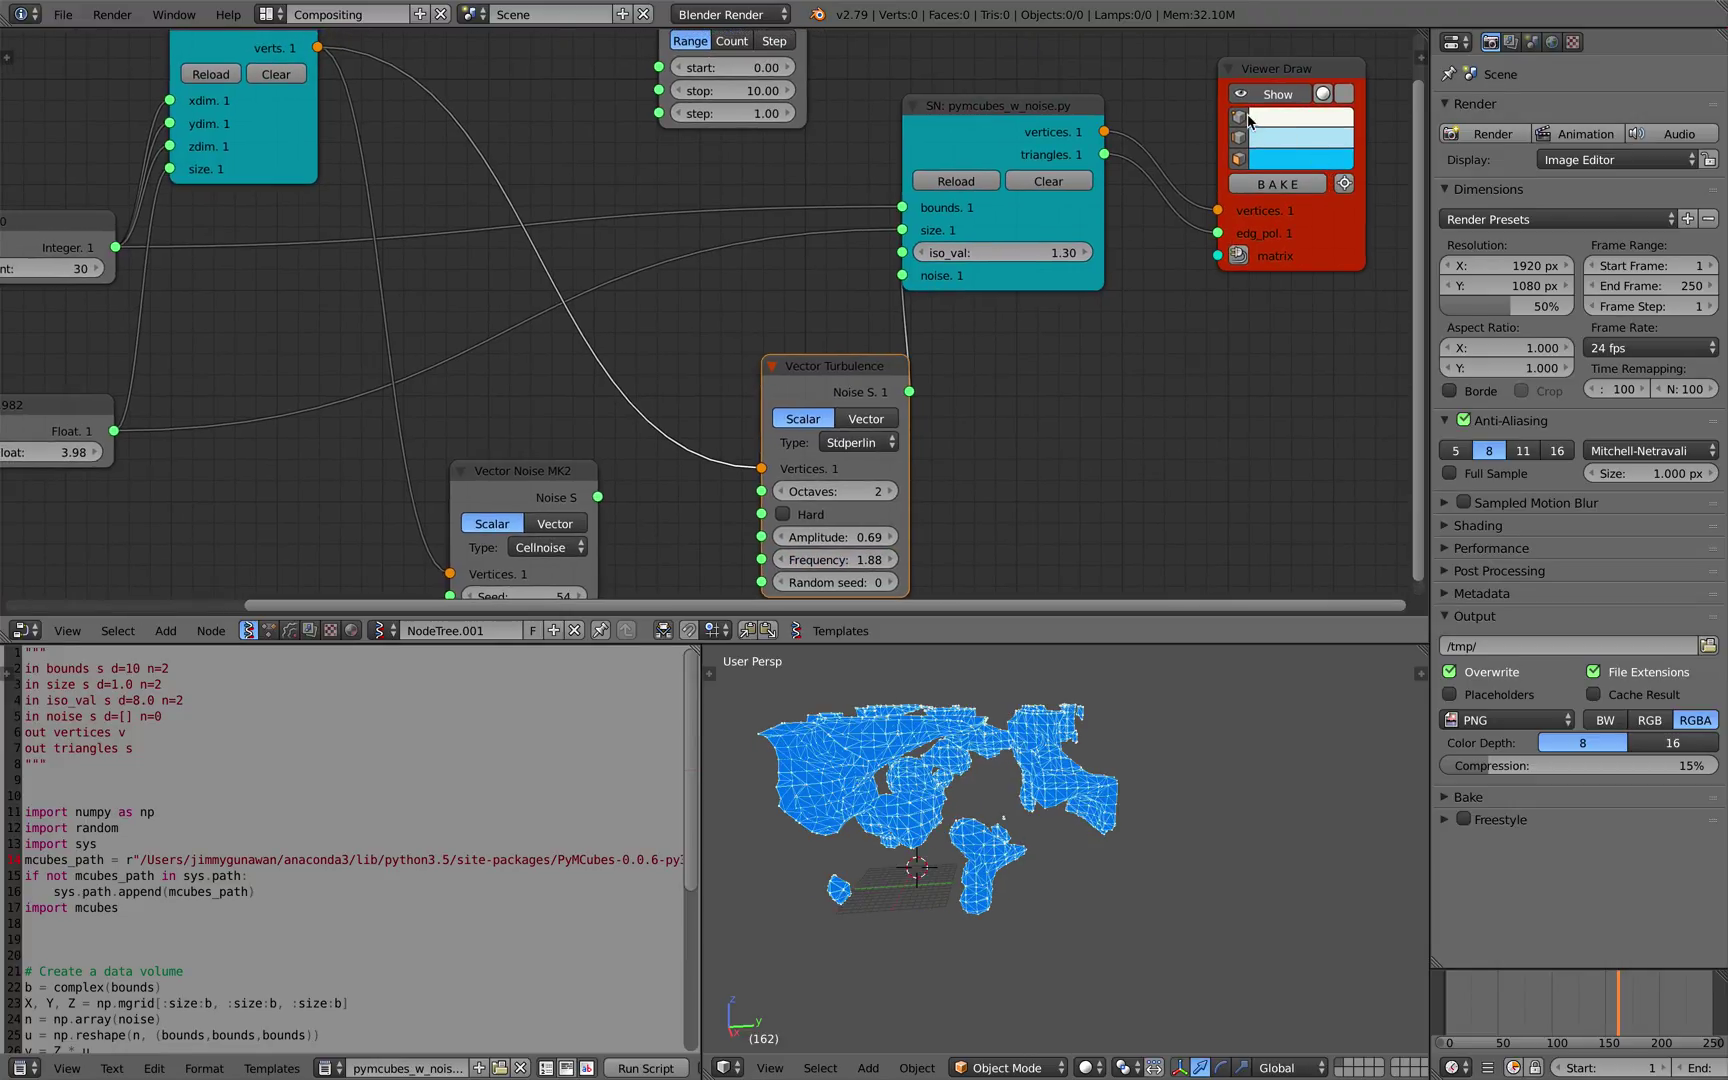
- Display the Viewer Draw mesh as shaded faces only, with its vertices and edges hidden
click(1338, 98)
mouse_move(1165, 752)
middle_down()
mouse_move(1119, 835)
mouse_move(1136, 798)
mouse_move(1164, 870)
mouse_move(1088, 850)
middle_up()
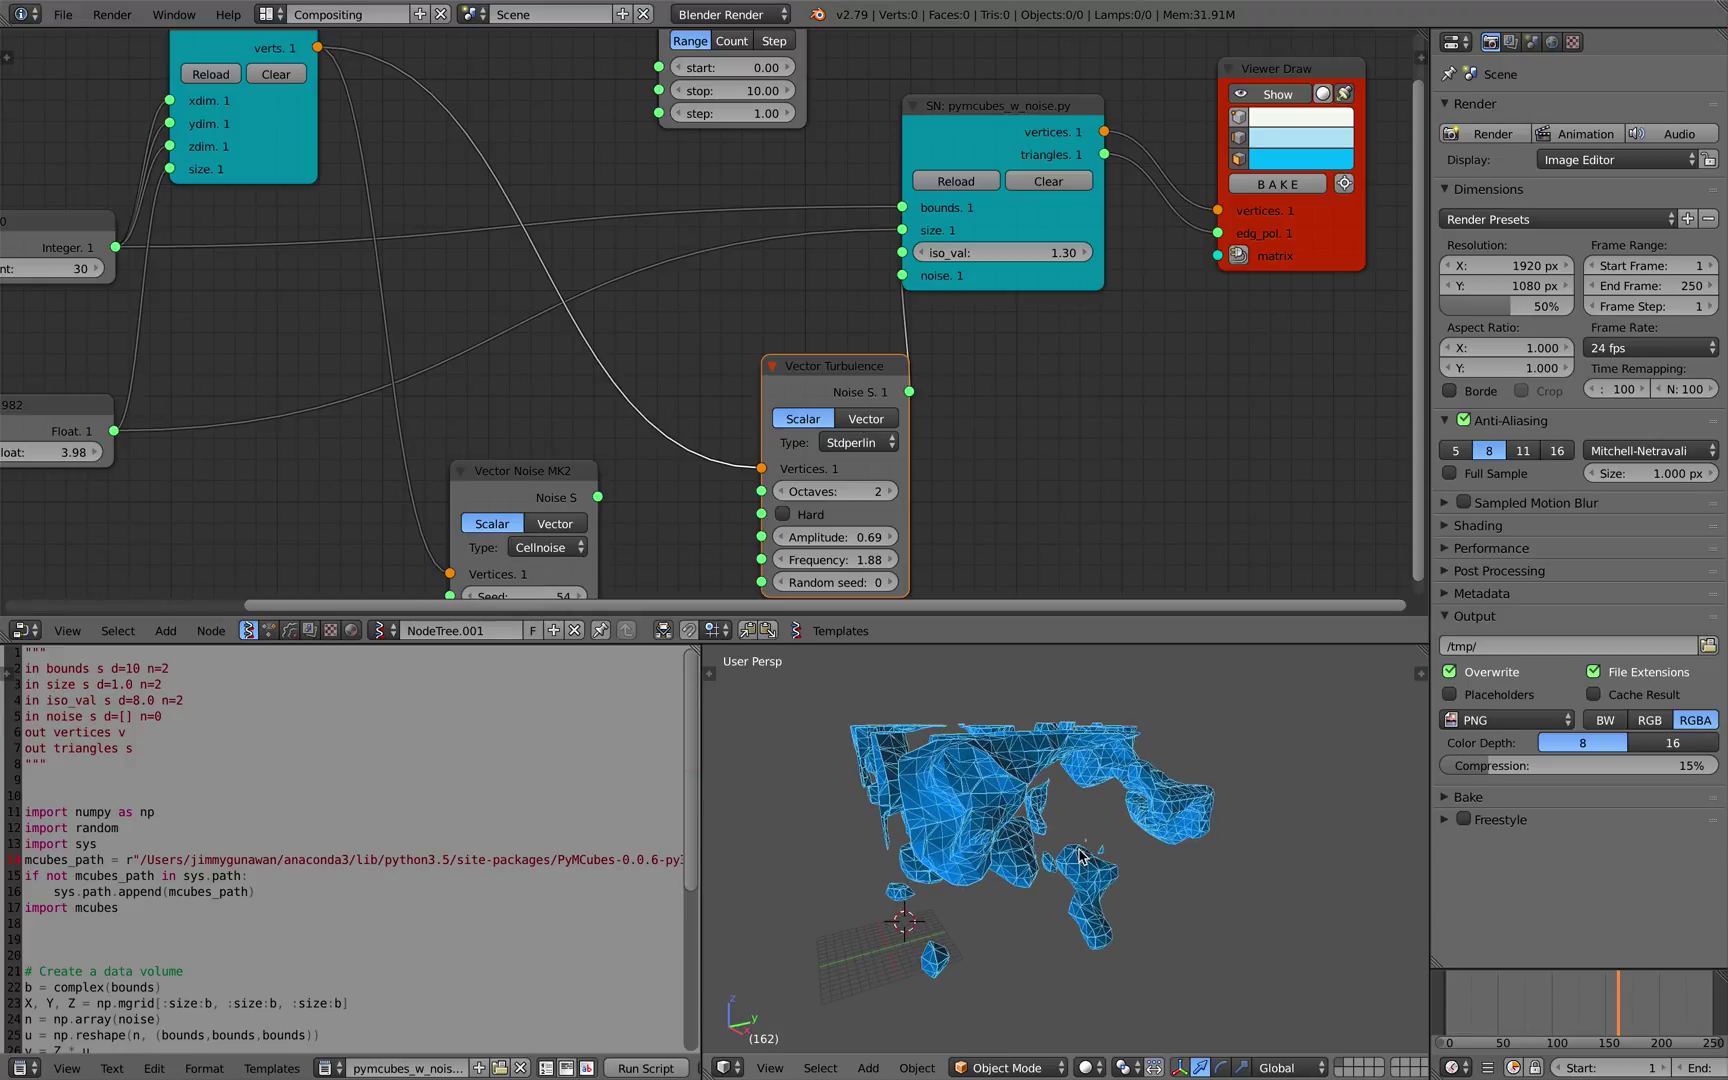
click(1235, 142)
mouse_move(1150, 700)
middle_down()
mouse_move(1105, 725)
mouse_move(1134, 694)
mouse_move(1130, 718)
middle_up()
middle_drag(844, 410, 841, 409)
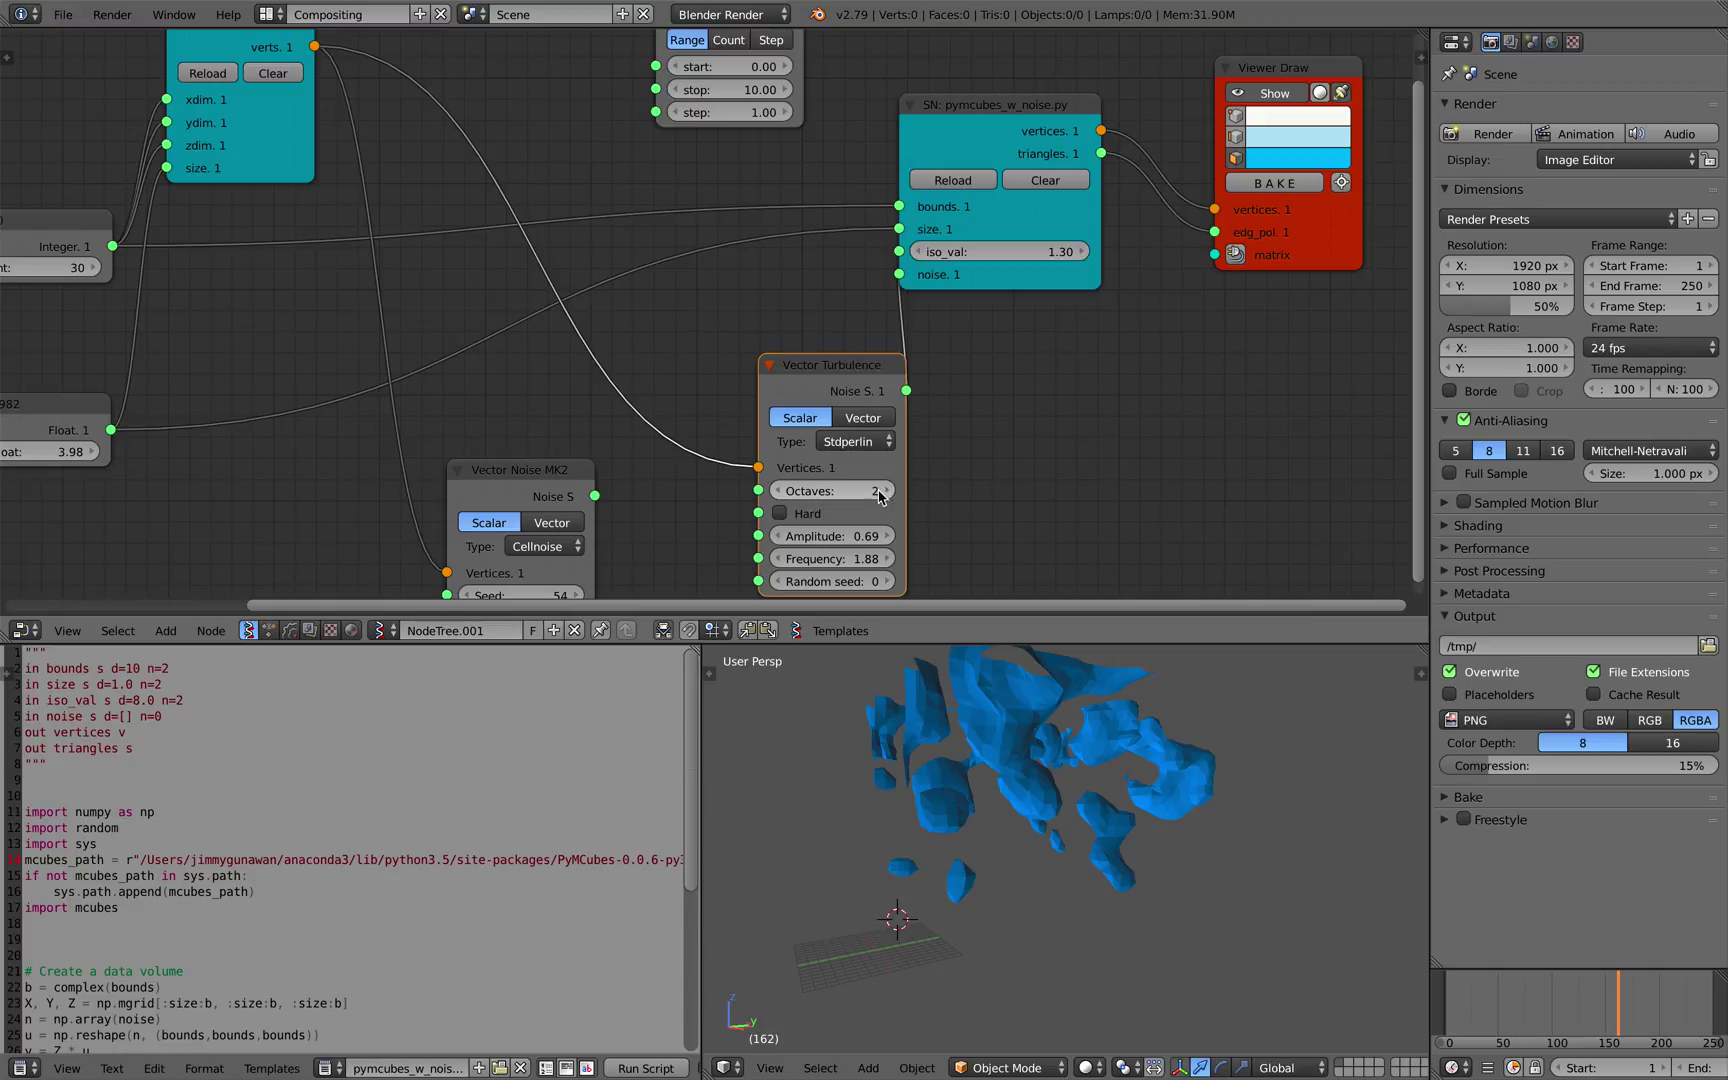
- Set the Vector Turbulence amplitude to 0.71 and the pymcubes_w_noise.py iso_val to 0.28
drag(799, 492, 876, 581)
scroll(999, 725, down, 3)
scroll(997, 734, right, 3)
middle_drag(996, 733, 999, 729)
middle_drag(885, 271, 882, 298)
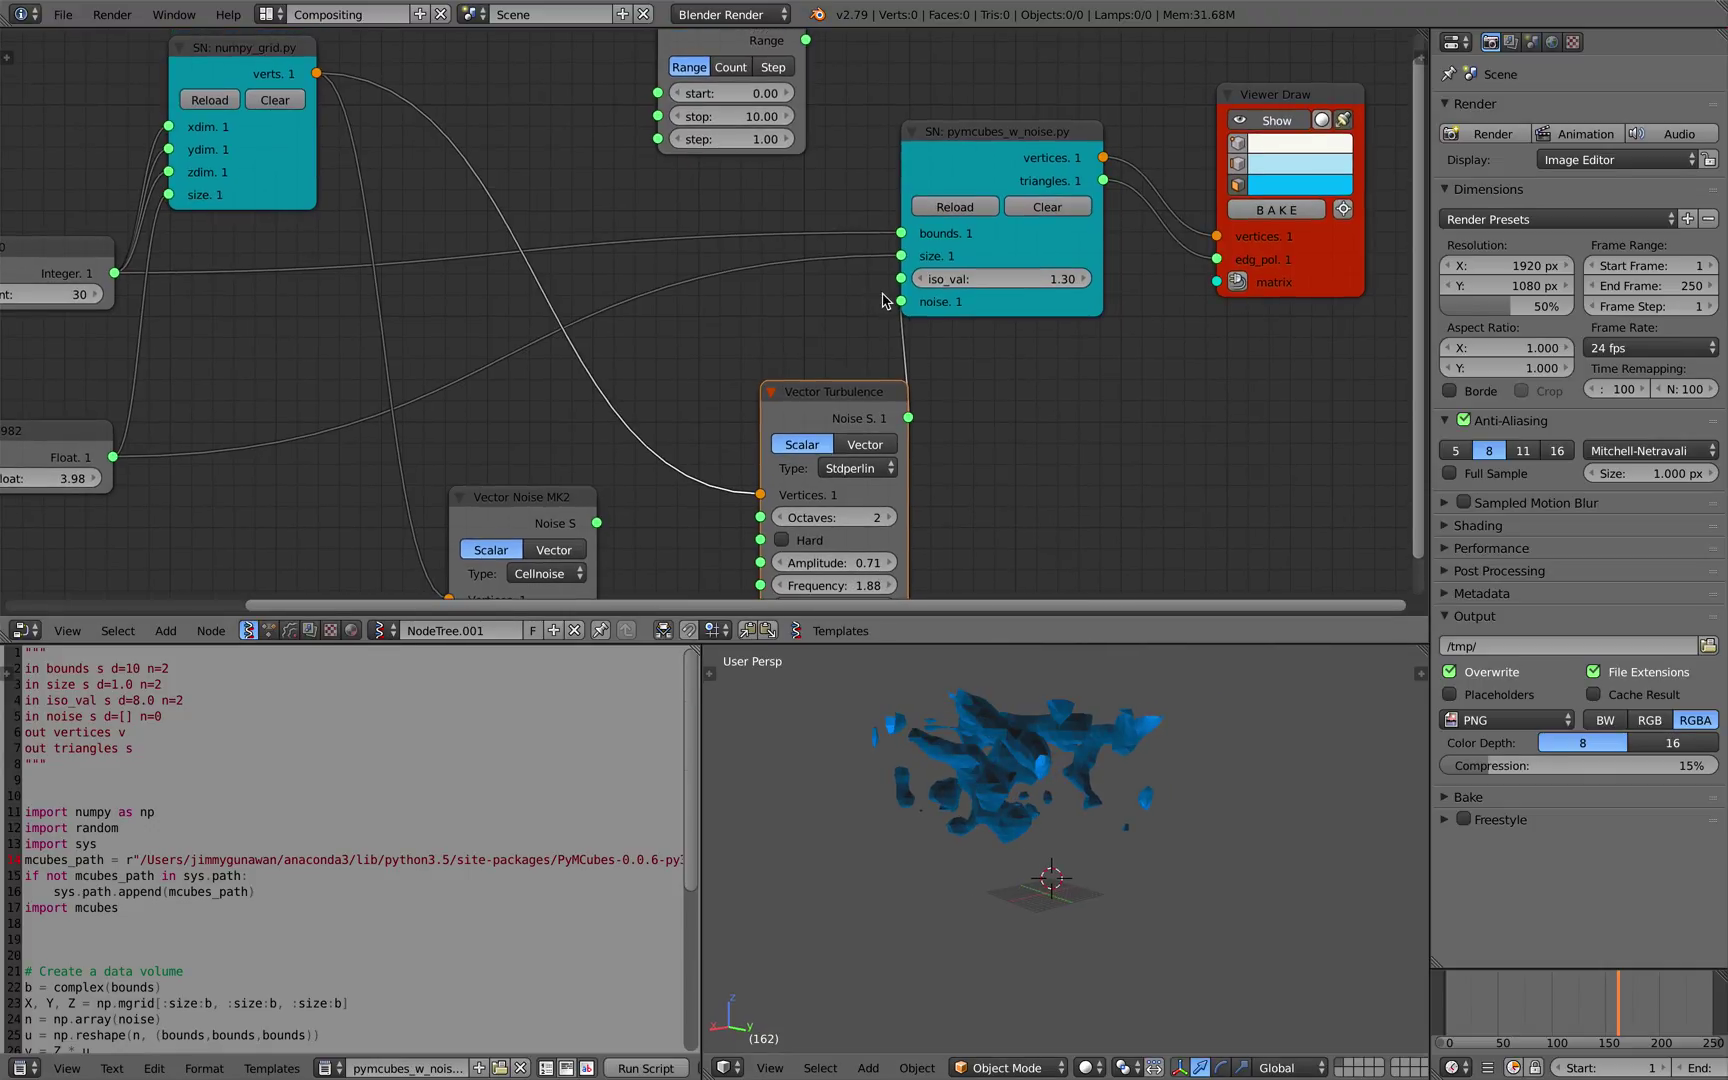
mouse_move(995, 277)
mouse_down()
mouse_move(1055, 277)
mouse_move(930, 278)
mouse_move(1001, 278)
mouse_up()
- Switch the Range Float node to Count mode with start -2, stop 2 and count 15
middle_drag(733, 99, 747, 218)
scroll(747, 218, up, 1)
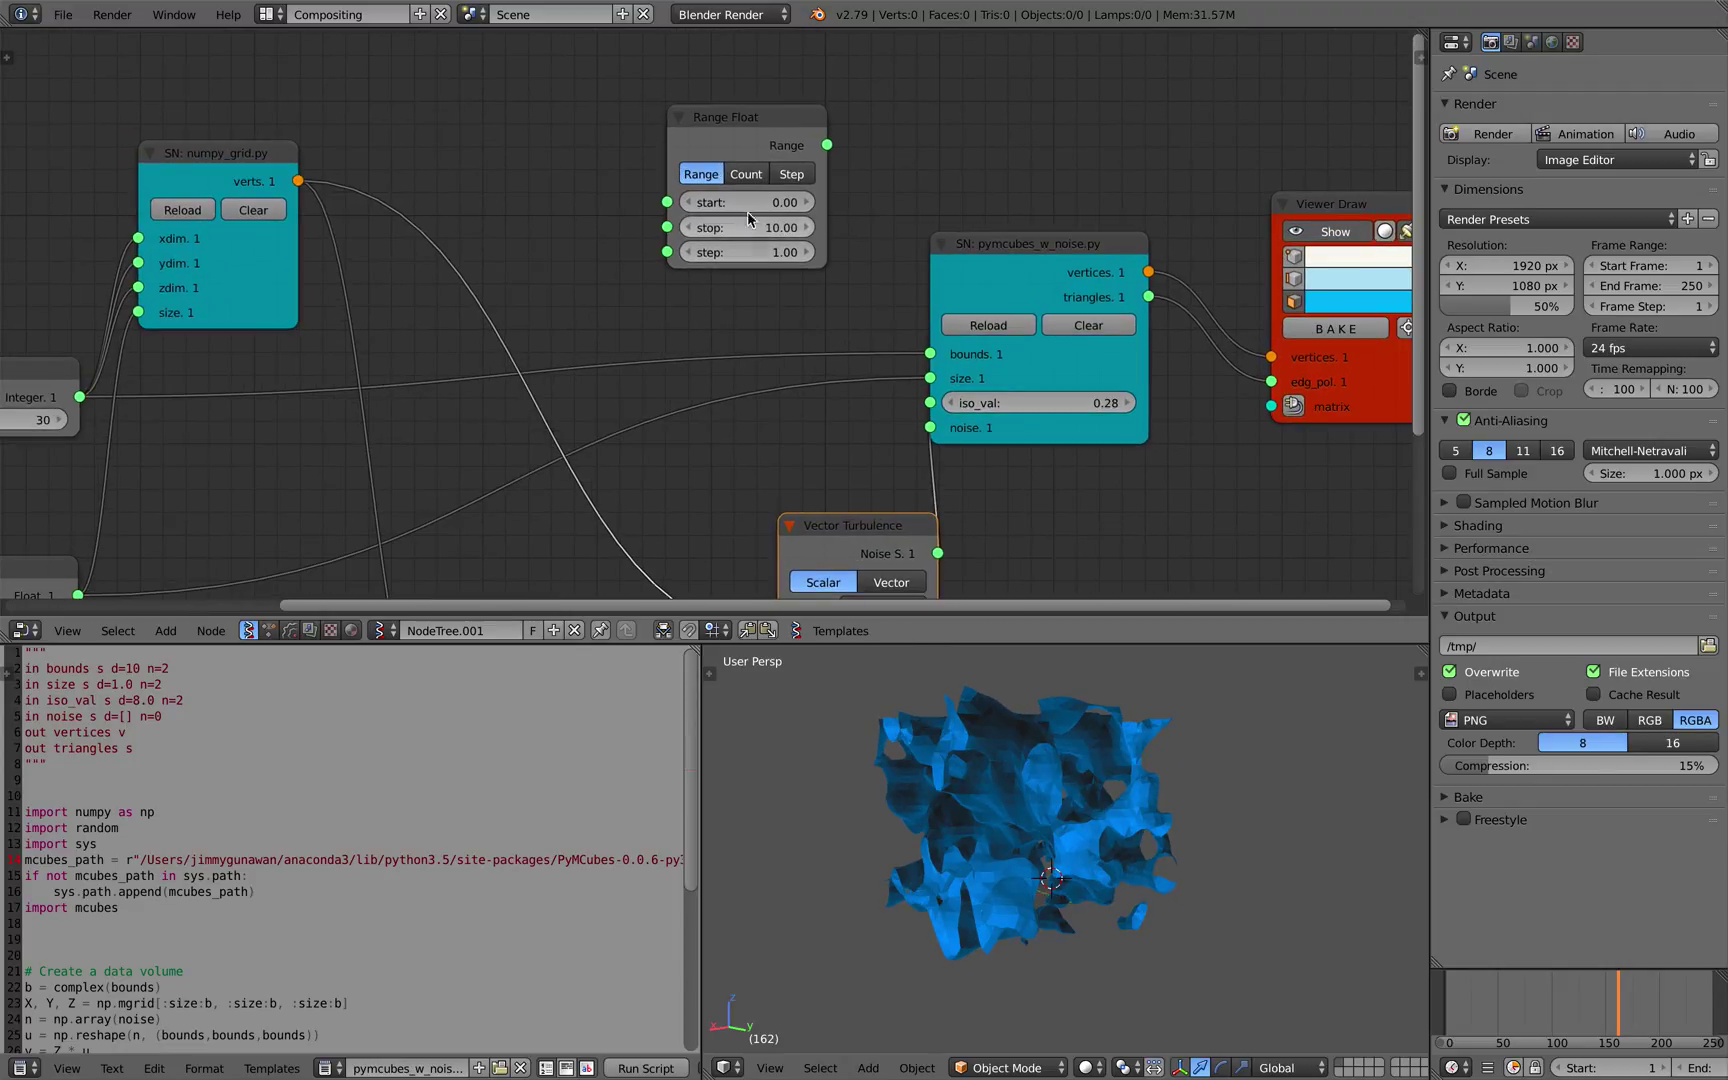
drag(724, 129, 635, 104)
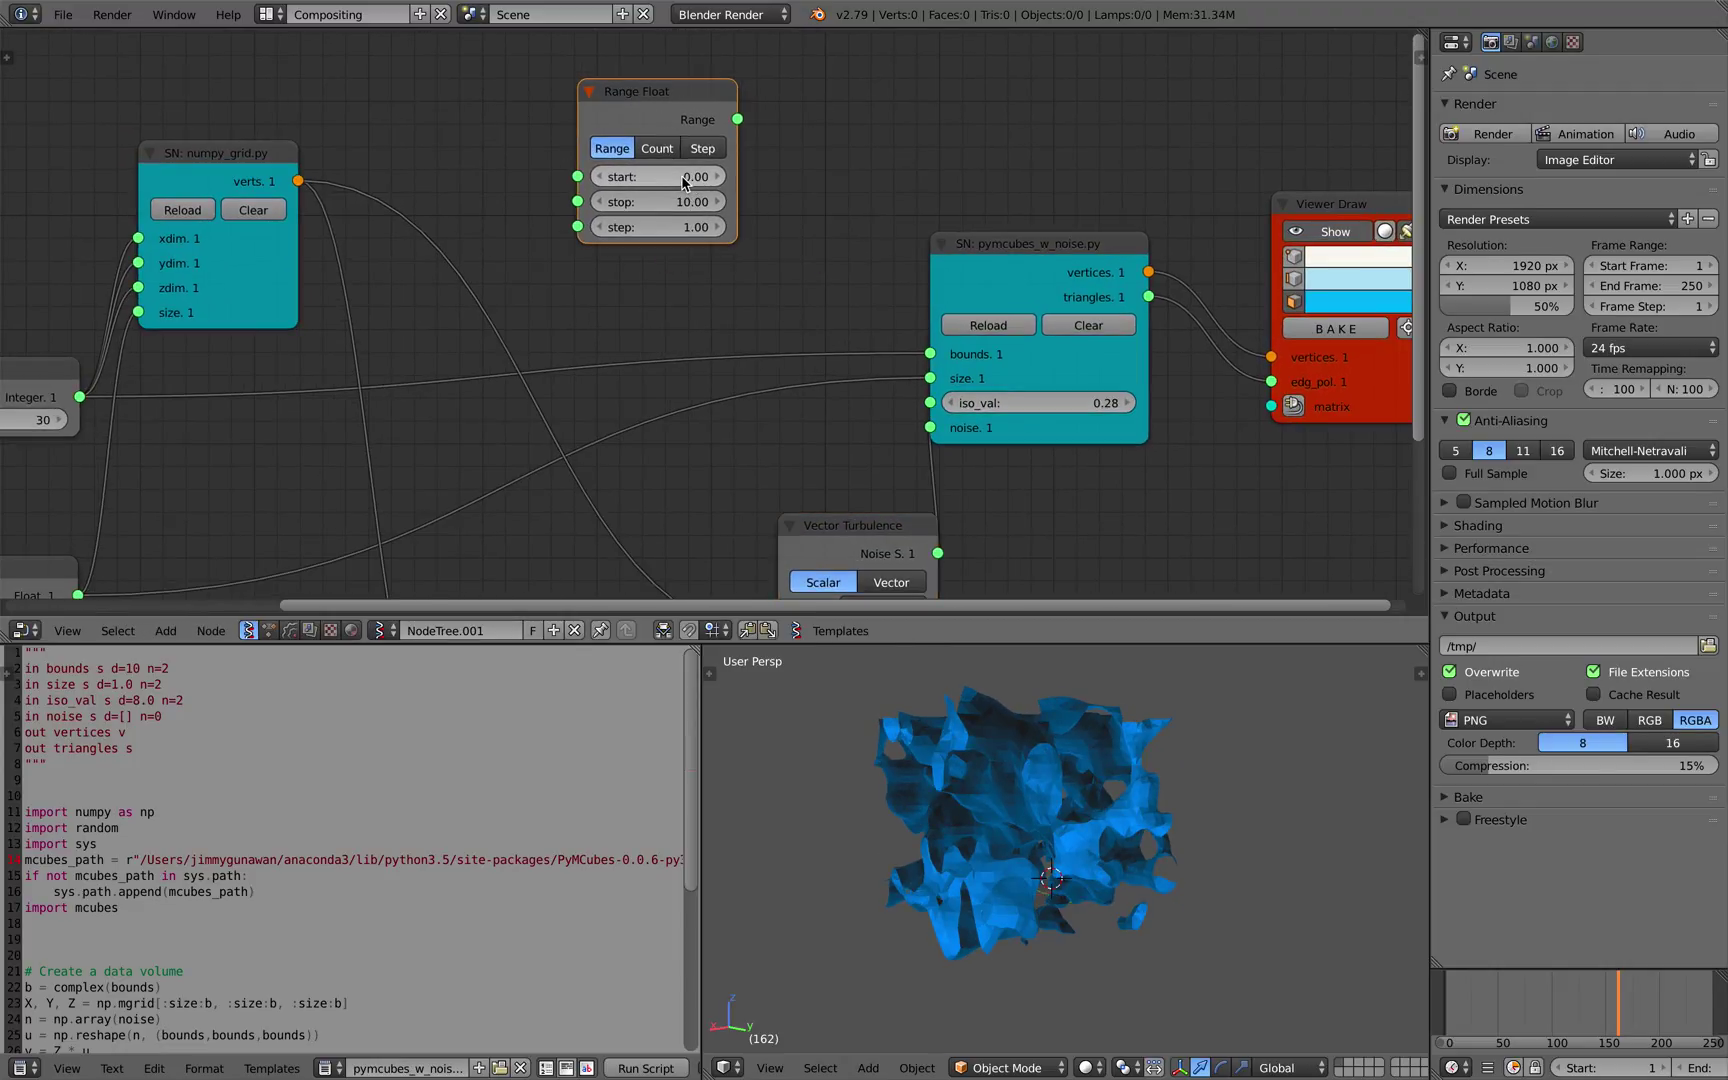
drag(685, 182, 685, 182)
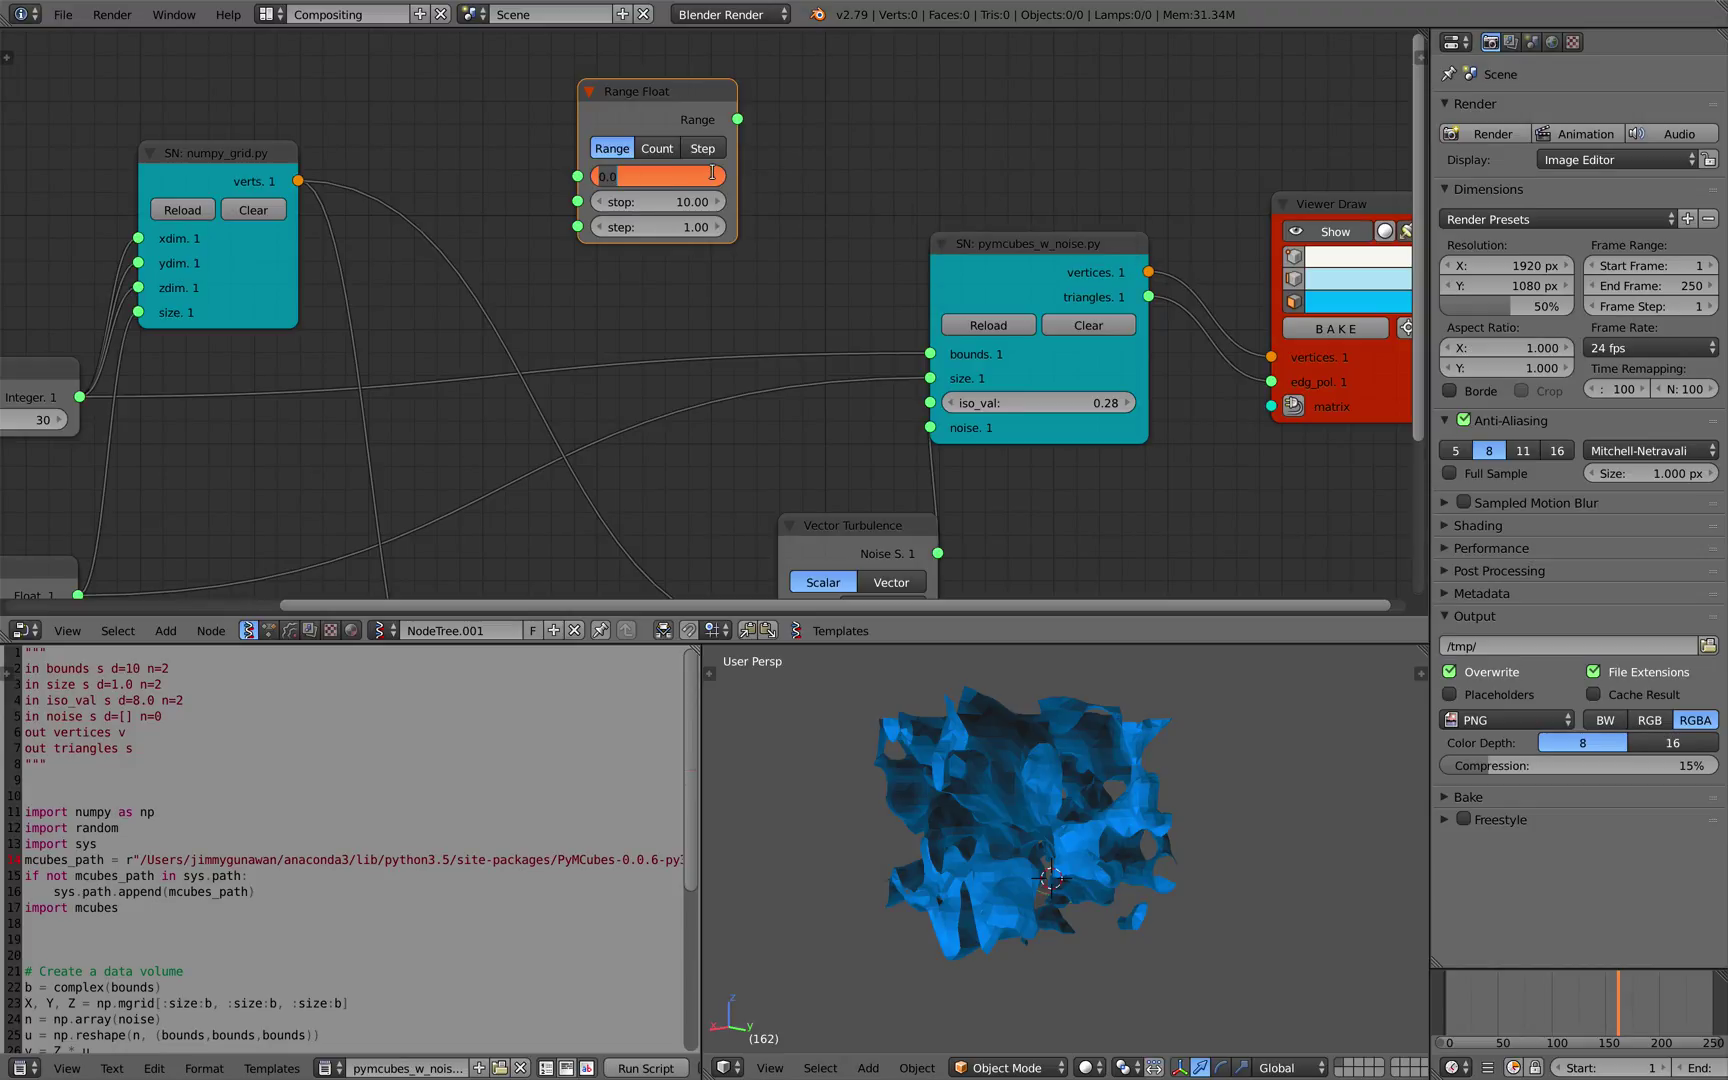
click(663, 148)
click(677, 176)
text(-2)
key(Tab)
text(2)
key(Return)
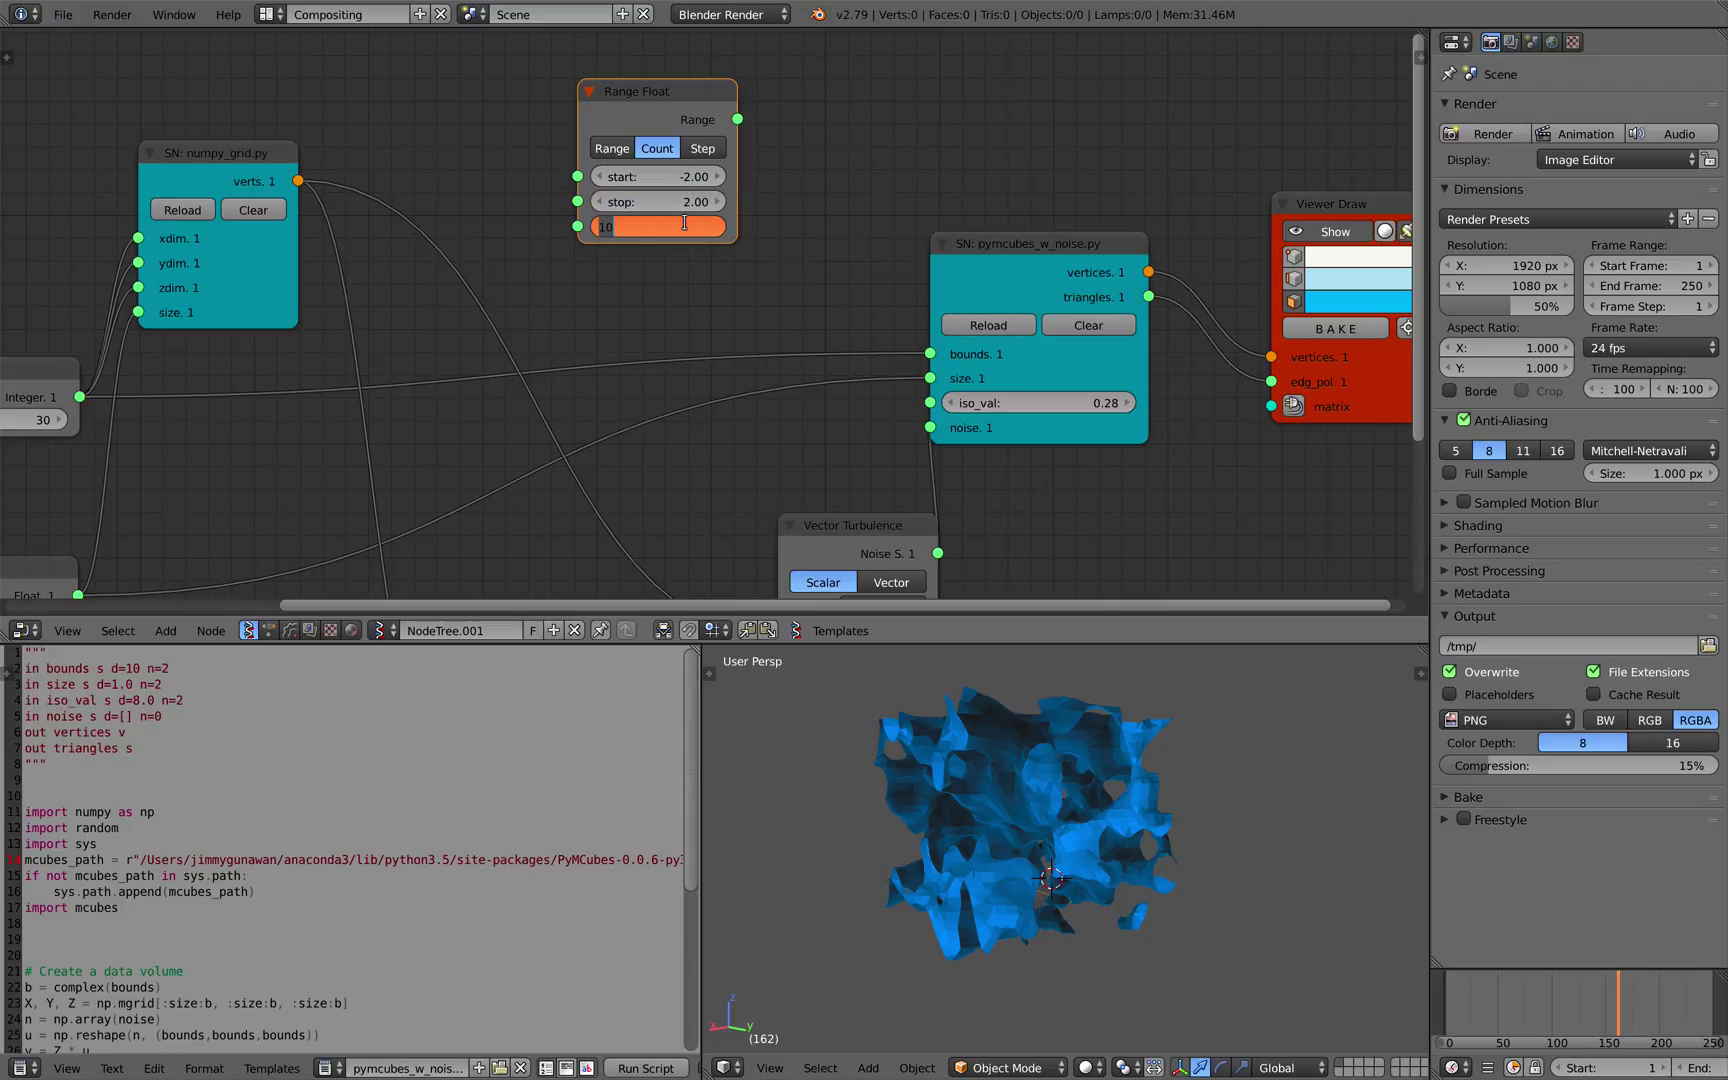
- Add a Stethoscope MK2 node and feed it the Range Float output
middle_drag(771, 177, 757, 211)
key(alt+space)
text(ste)
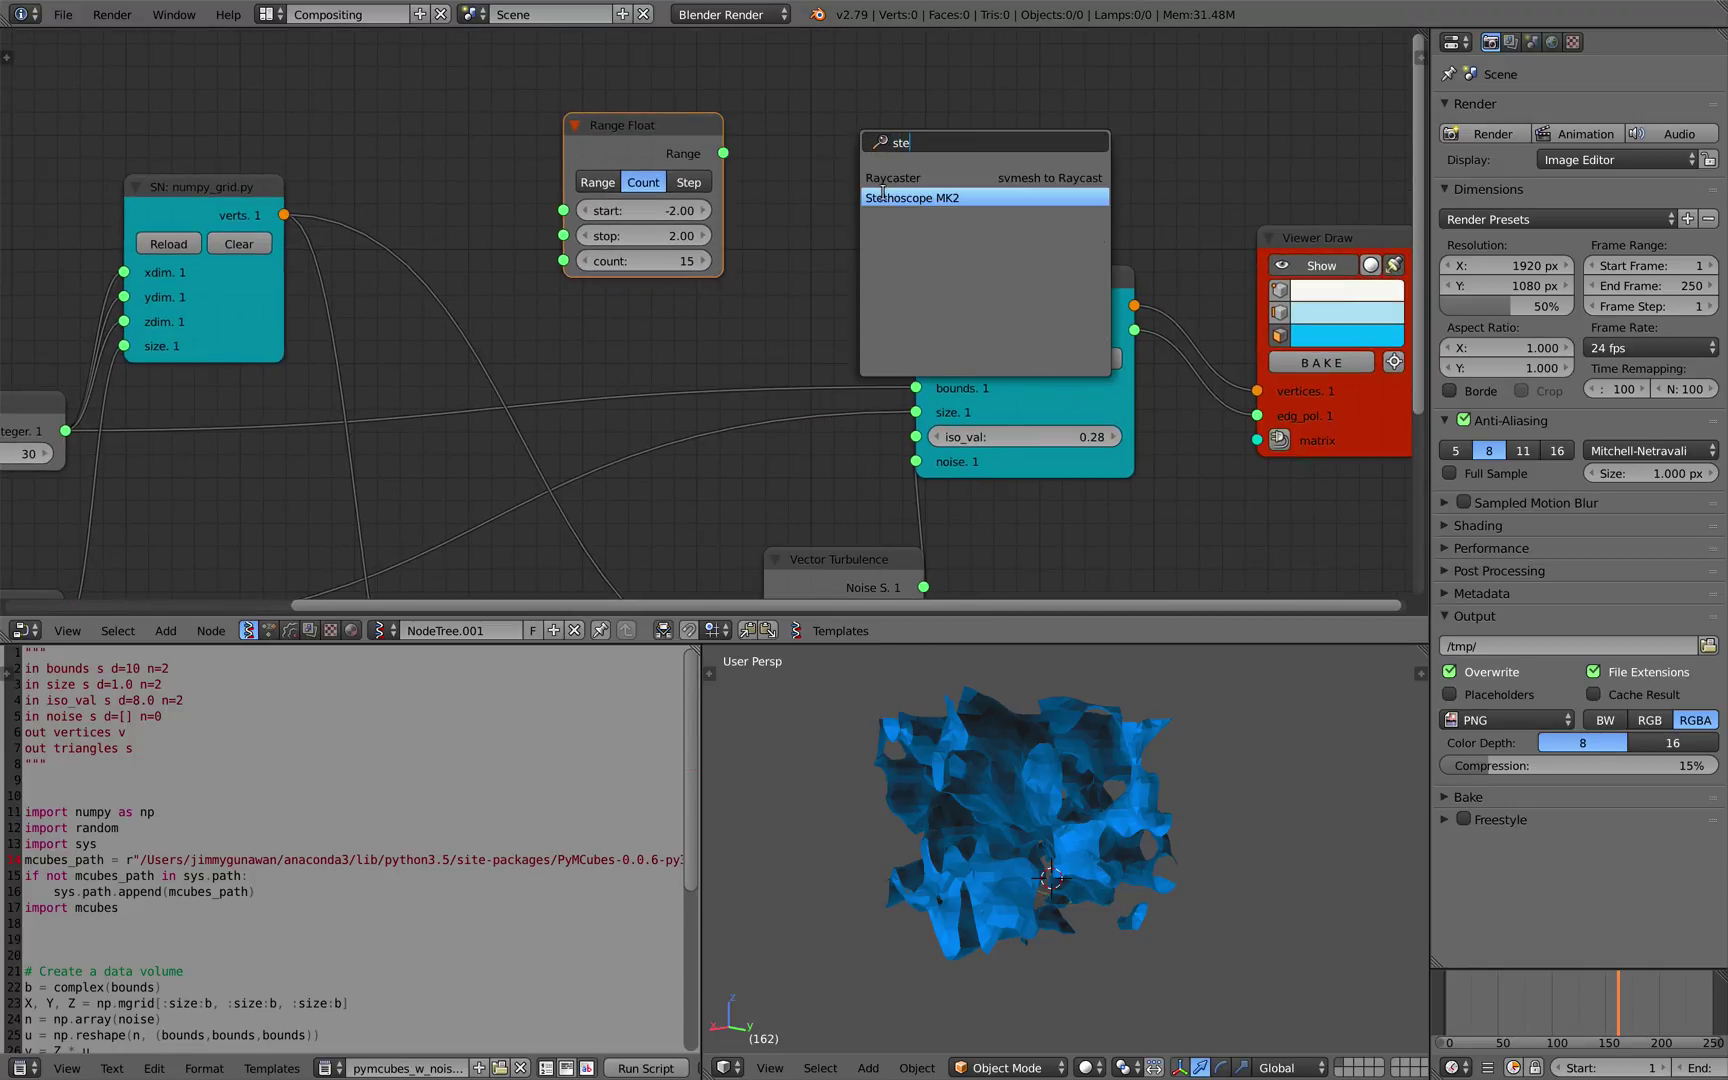
key(Return)
click(847, 75)
drag(723, 153, 741, 157)
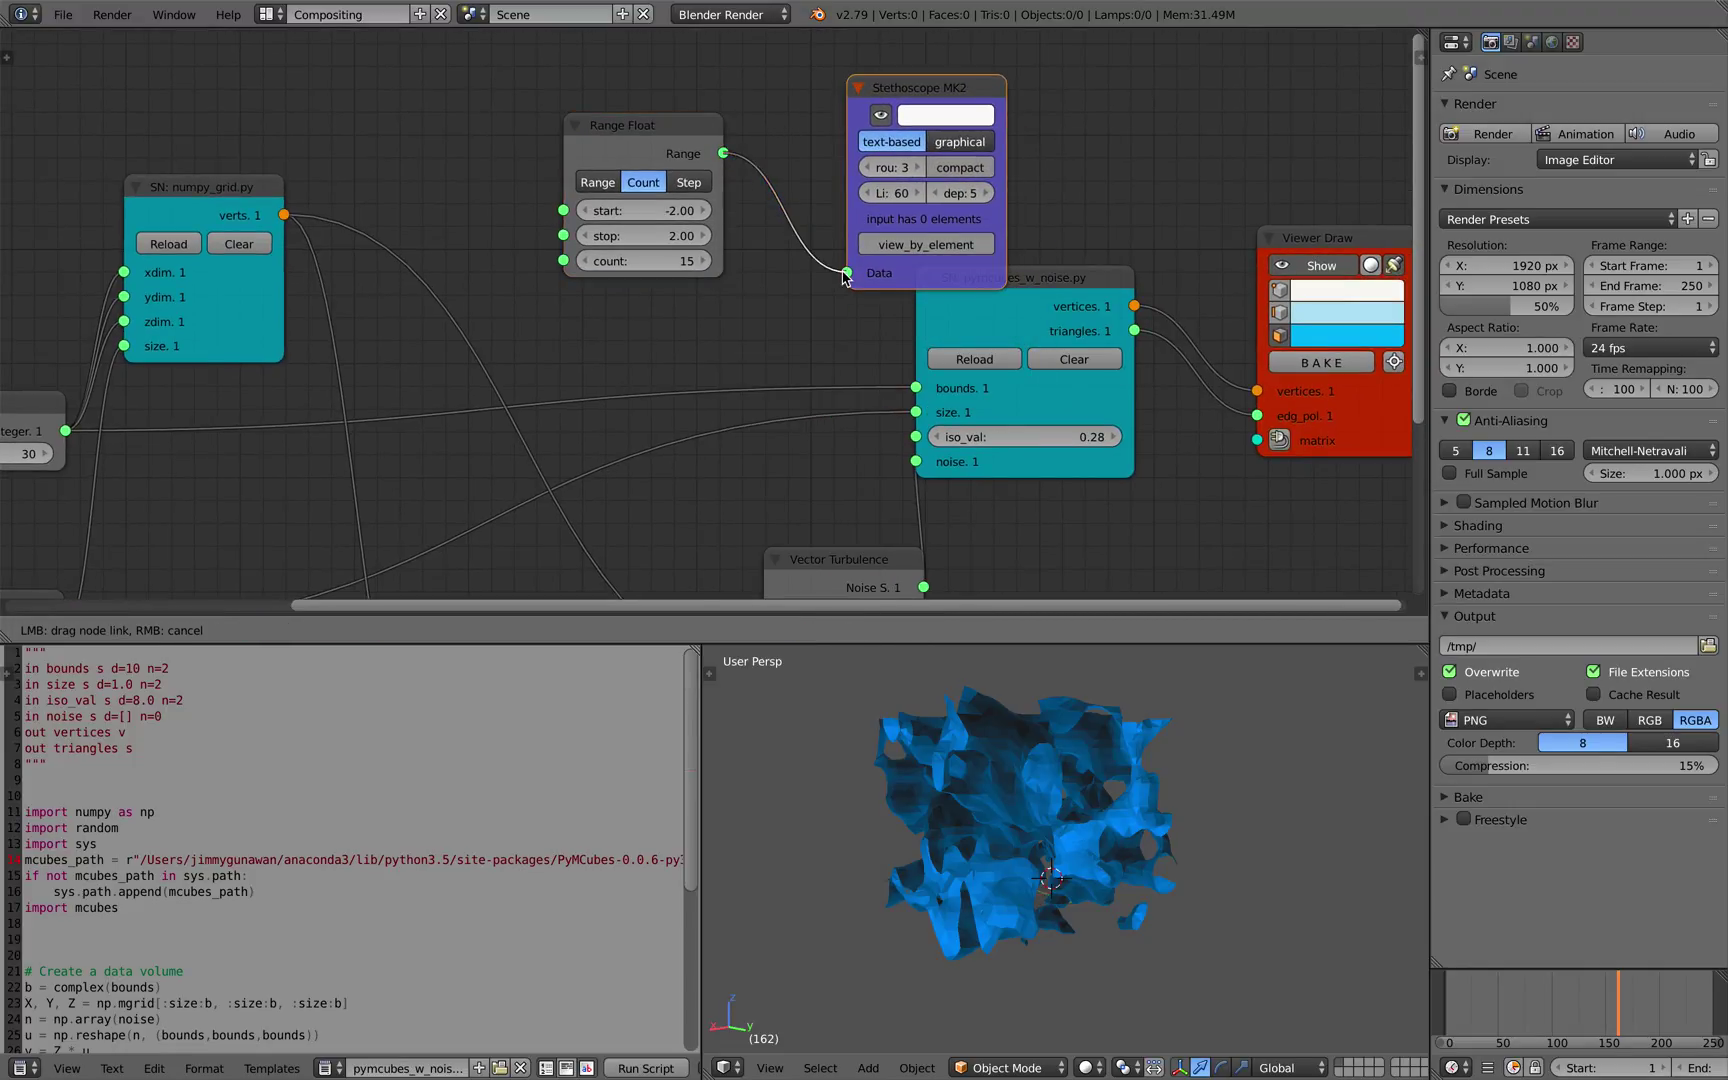
drag(842, 272, 846, 272)
- Move the Stethoscope node above pymcubes_w_noise.py and examine the range values it lists
drag(890, 268, 889, 230)
middle_drag(788, 124, 741, 196)
scroll(741, 196, up, 2)
drag(934, 306, 907, 170)
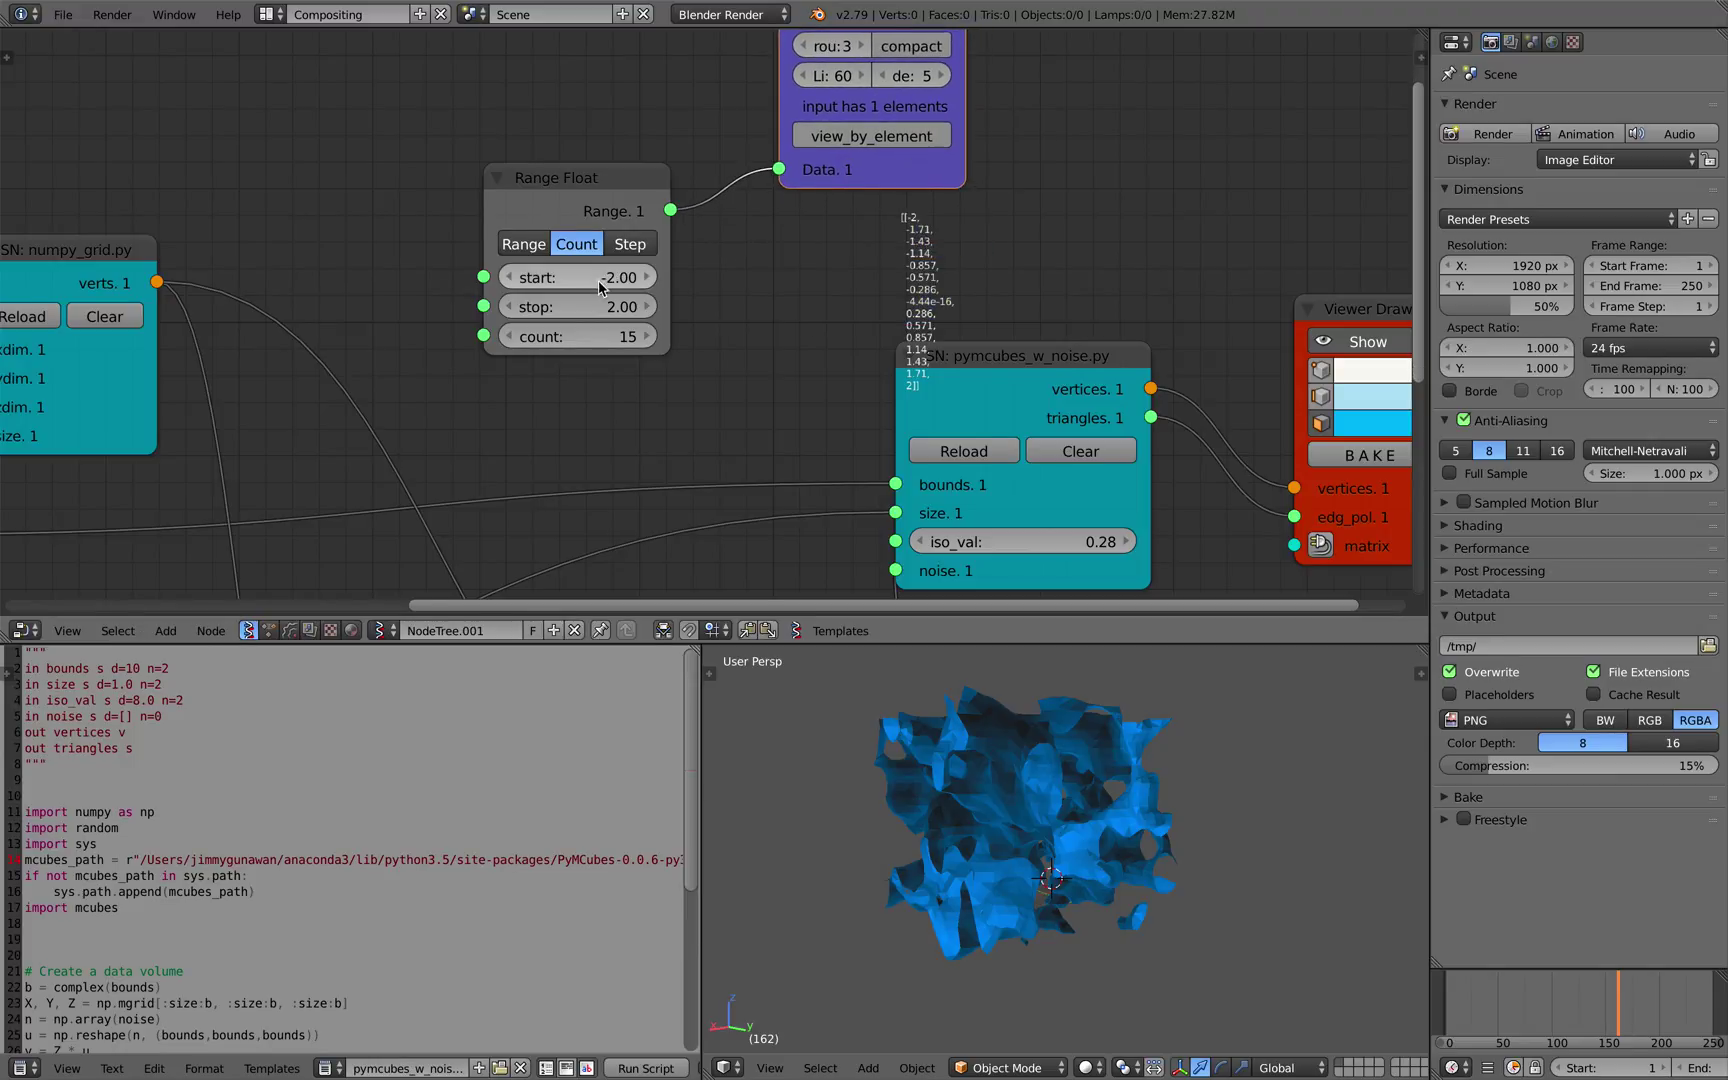
scroll(598, 288, up, 1)
middle_drag(813, 288, 776, 263)
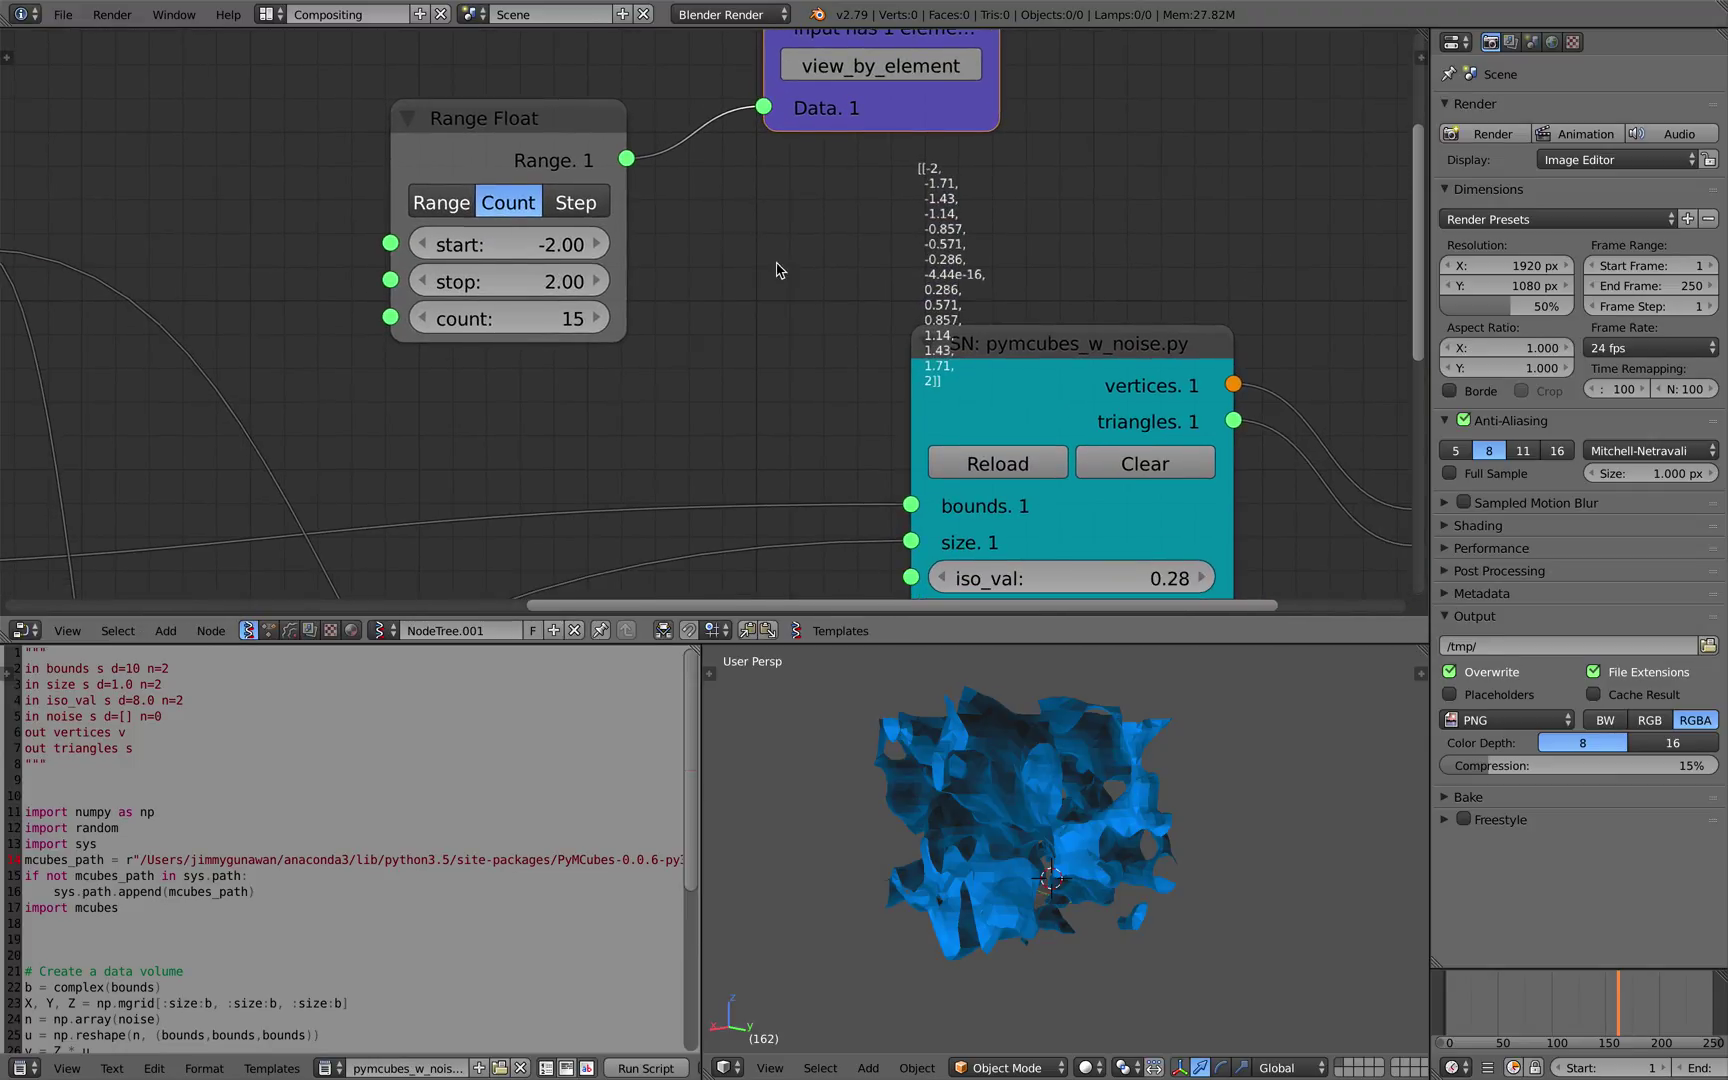
- Add a List Item node and insert it on the link between Range Float and the Stethoscope
scroll(792, 255, down, 2)
key(alt+space)
text(list i)
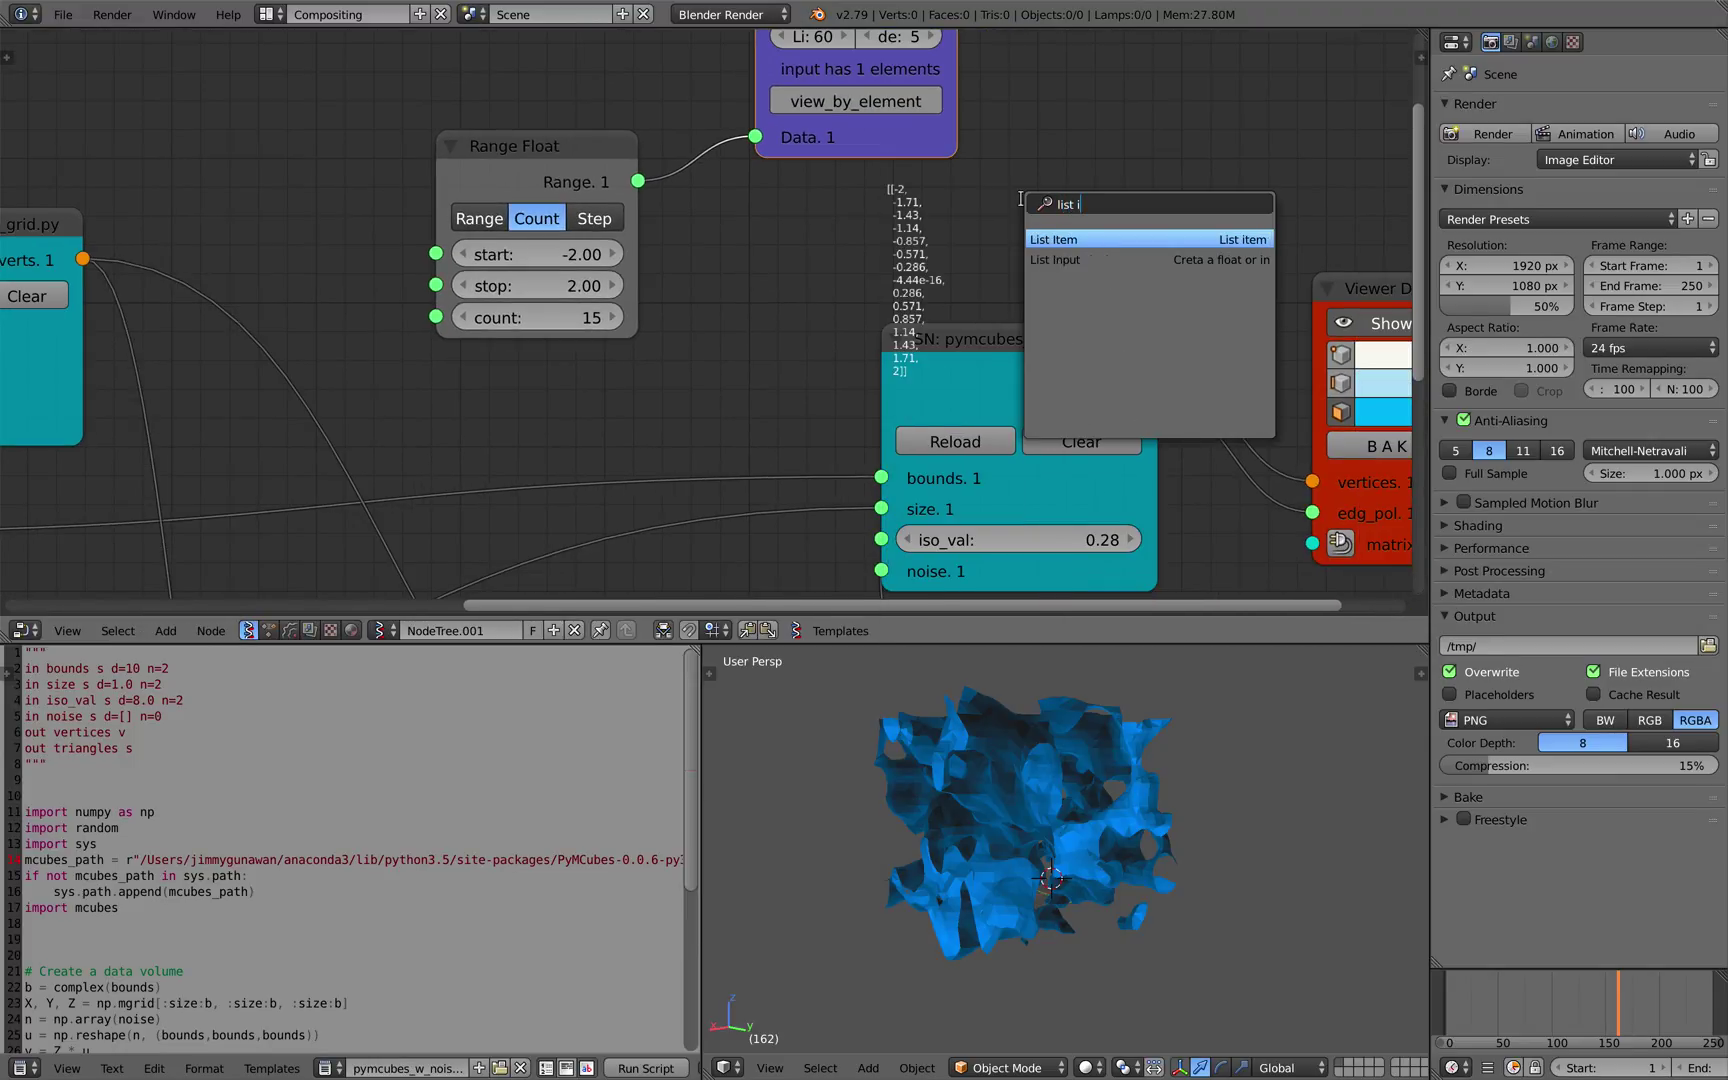
key(Return)
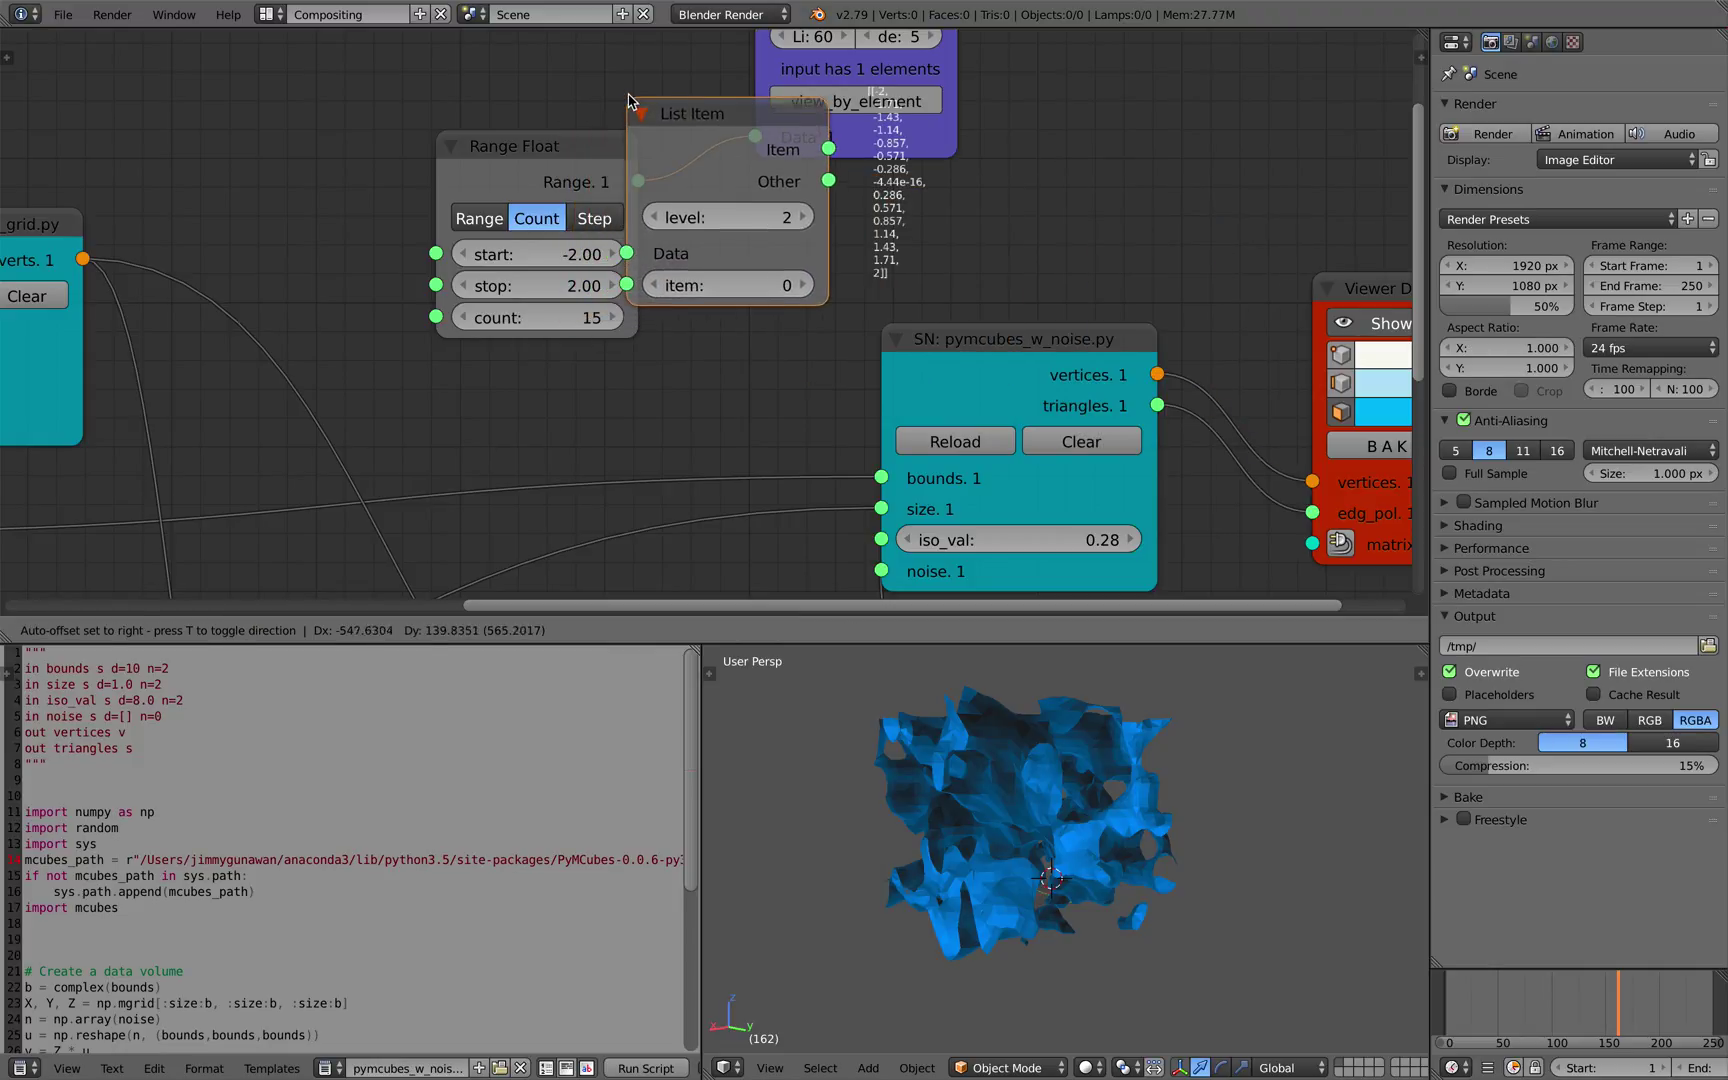
click(752, 143)
middle_drag(870, 124, 758, 262)
- Step the List Item index up to 9, keeping its level at 2
click(663, 293)
click(804, 360)
click(804, 360)
click(805, 292)
click(803, 360)
click(807, 361)
click(807, 361)
click(807, 361)
scroll(895, 305, down, 2)
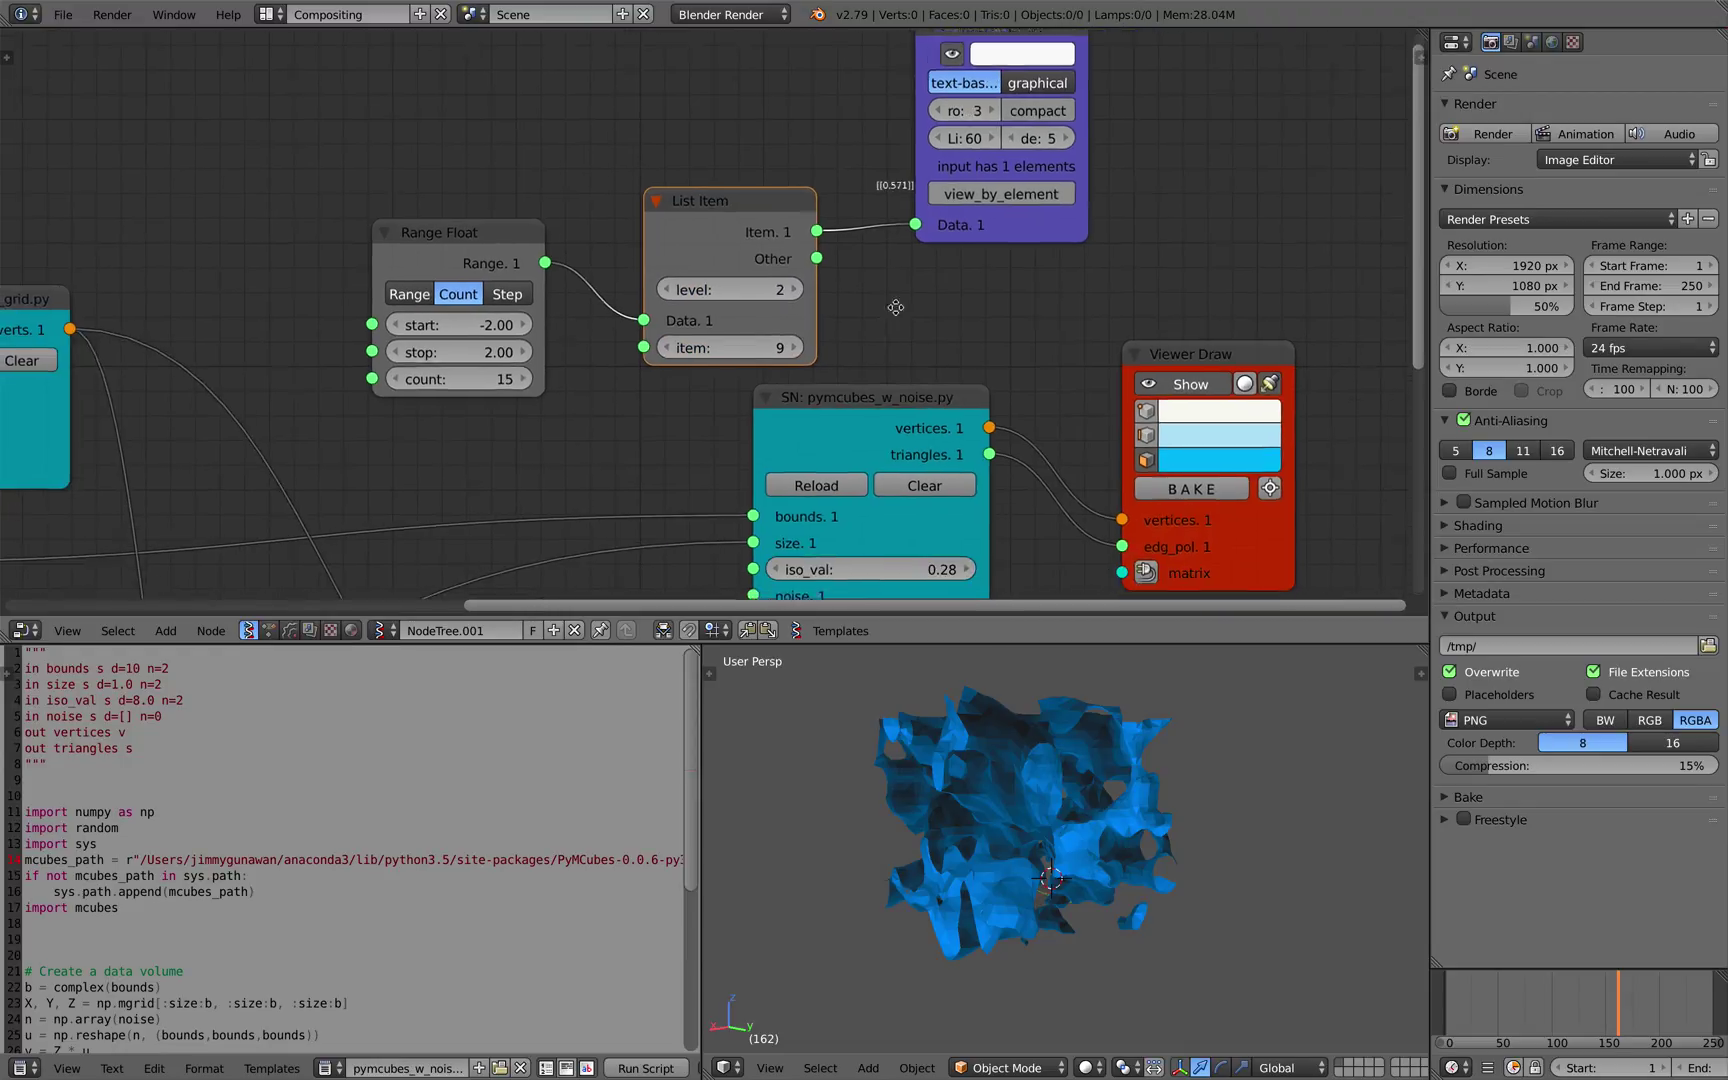
- Connect the List Item's Item output to the iso_val input of pymcubes_w_noise.py and shift that node away from the link
middle_drag(895, 305, 936, 209)
drag(818, 133, 934, 254)
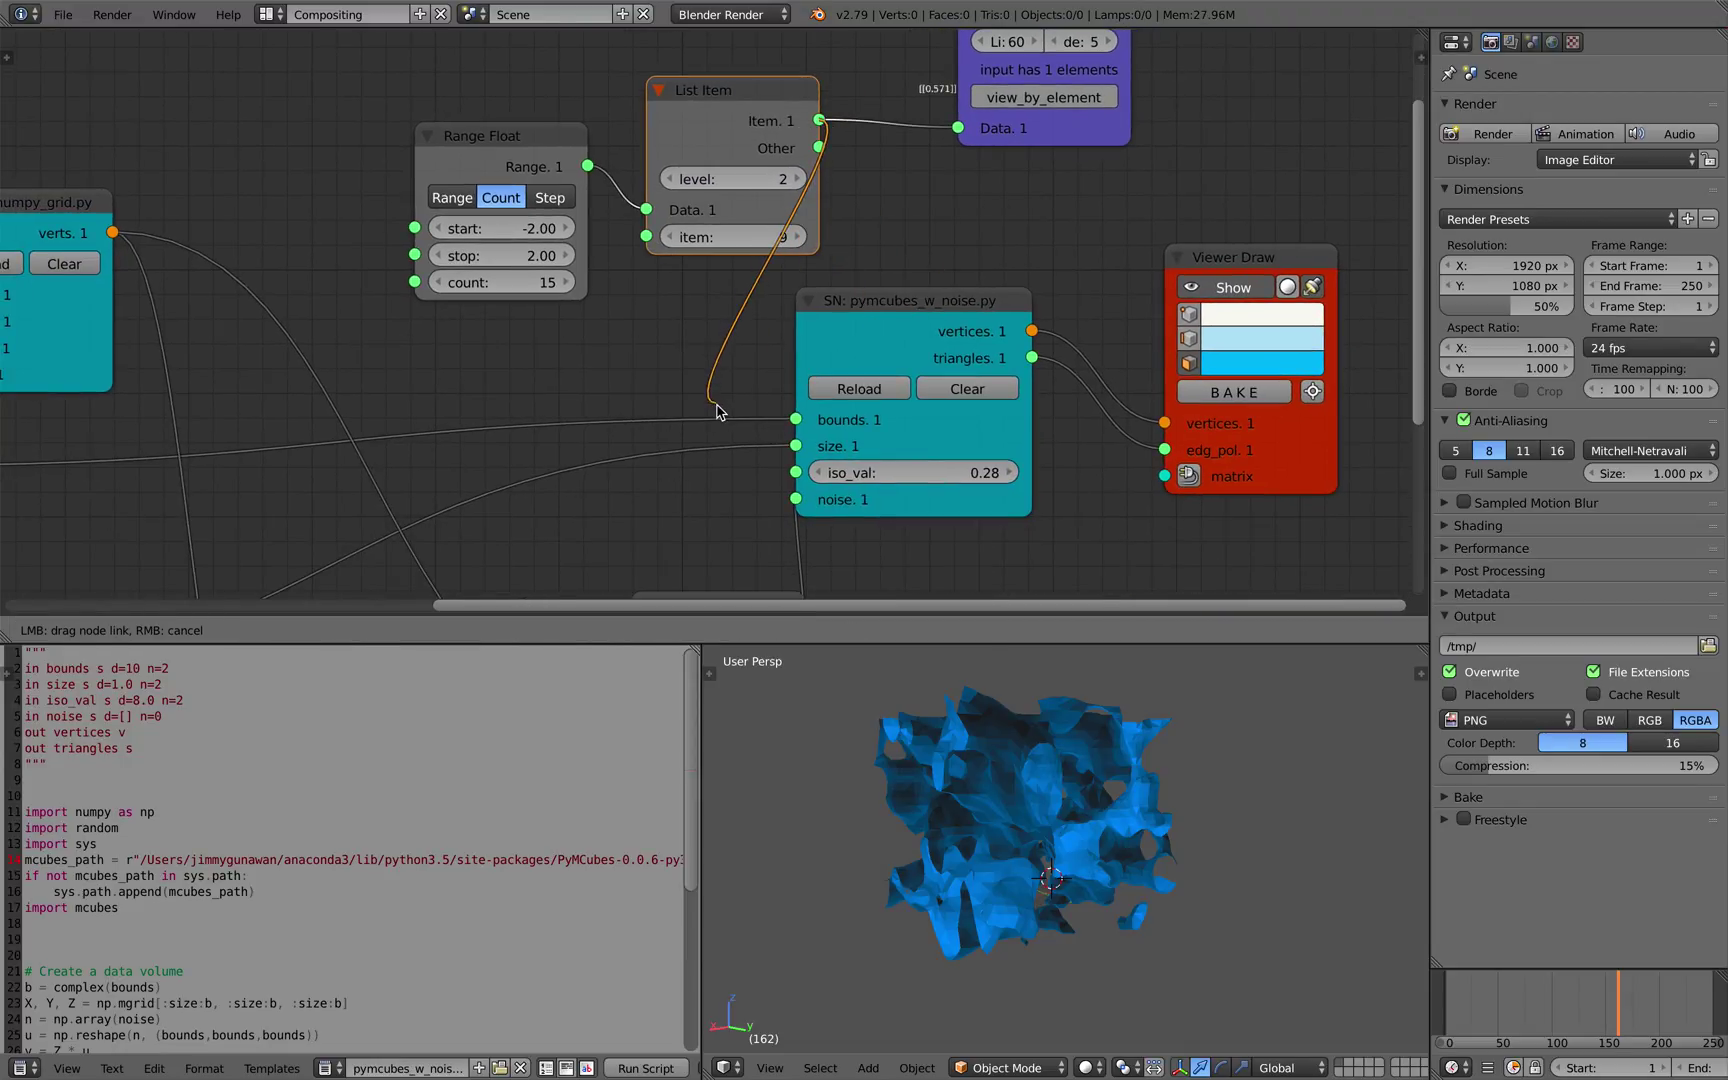
drag(790, 472, 795, 472)
drag(865, 317, 929, 311)
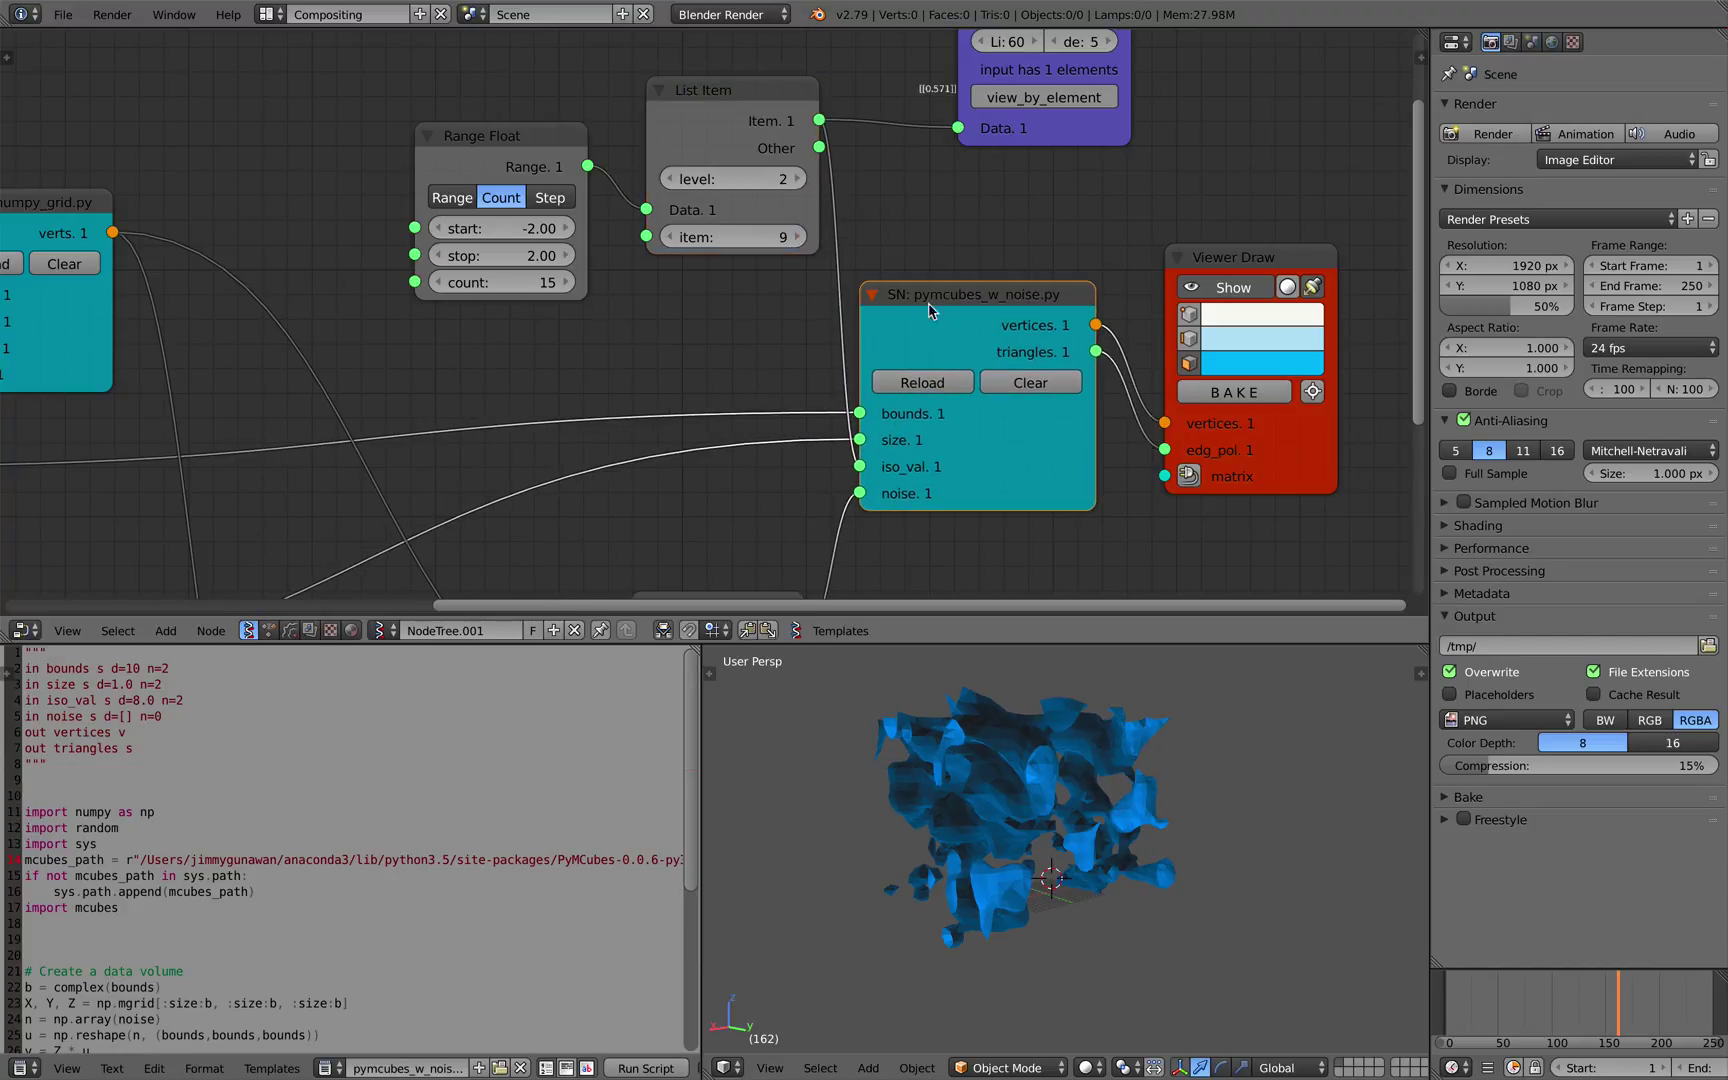
- Step the List Item index down through the range to preview the mesh at each iso value, ending with item 0
click(673, 239)
click(673, 239)
click(673, 239)
click(673, 239)
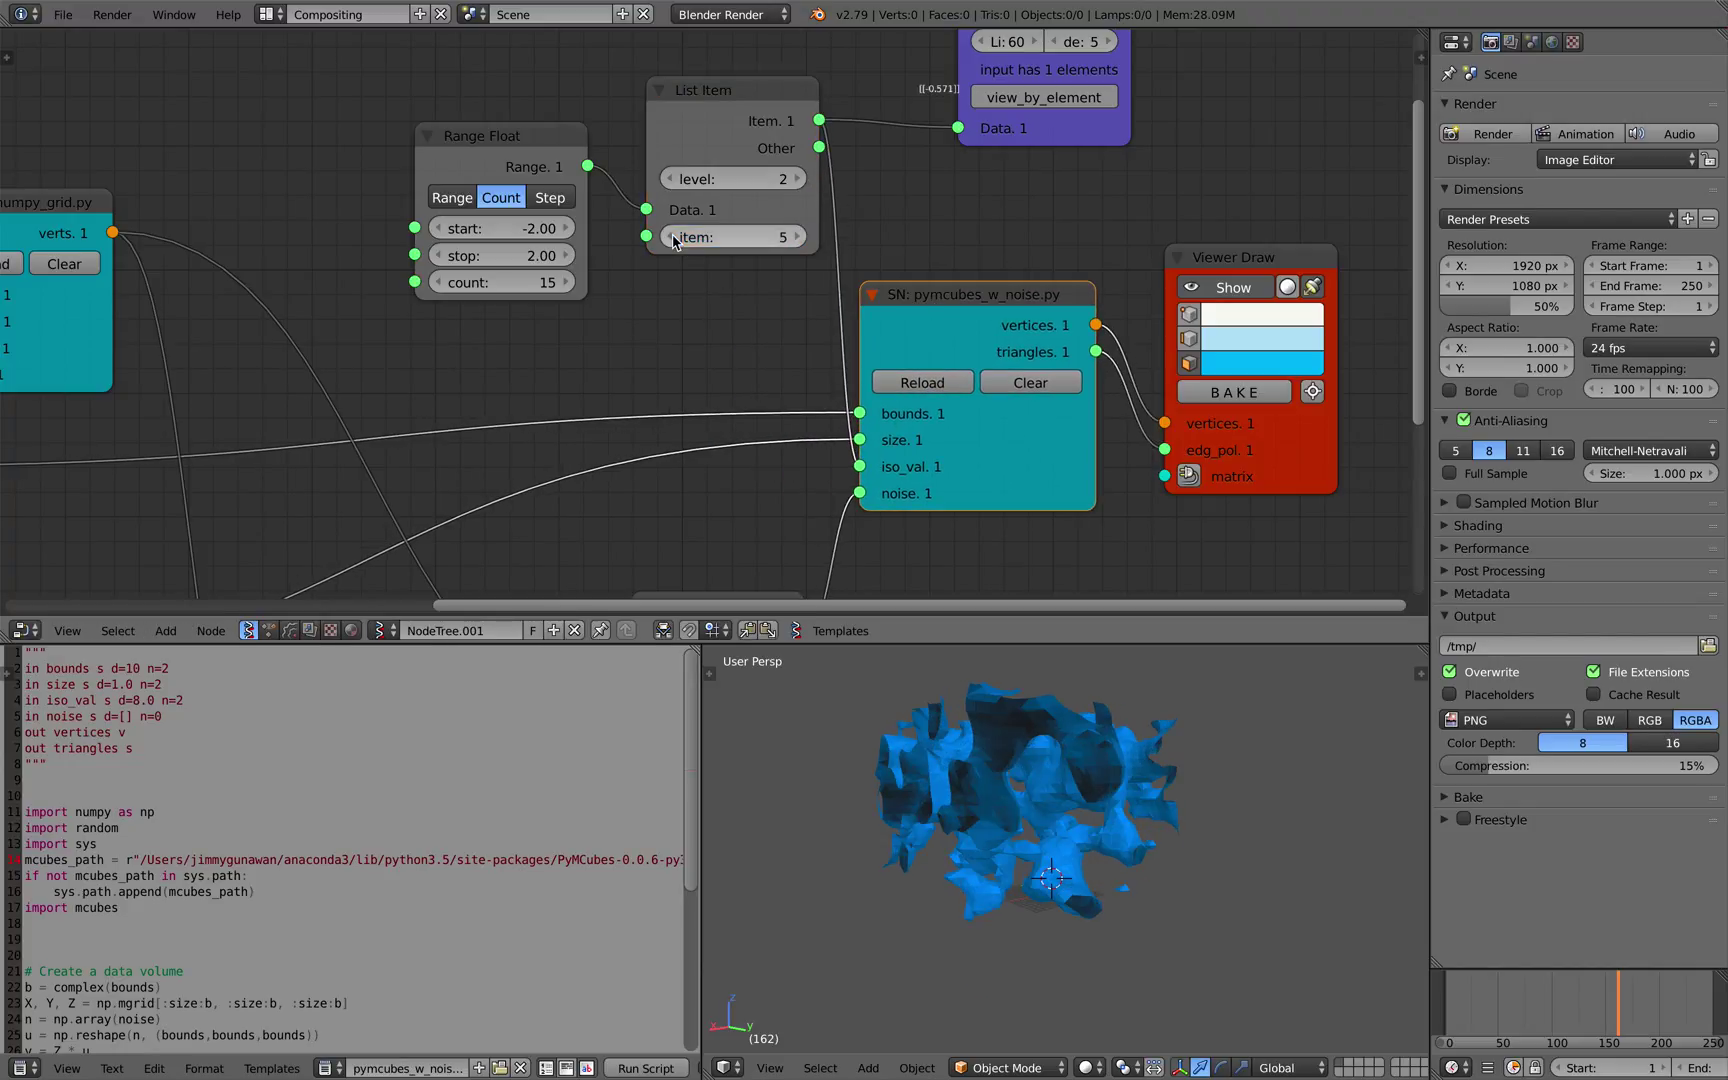
click(673, 239)
click(673, 239)
click(670, 237)
click(670, 237)
click(670, 237)
click(670, 237)
click(670, 237)
click(794, 238)
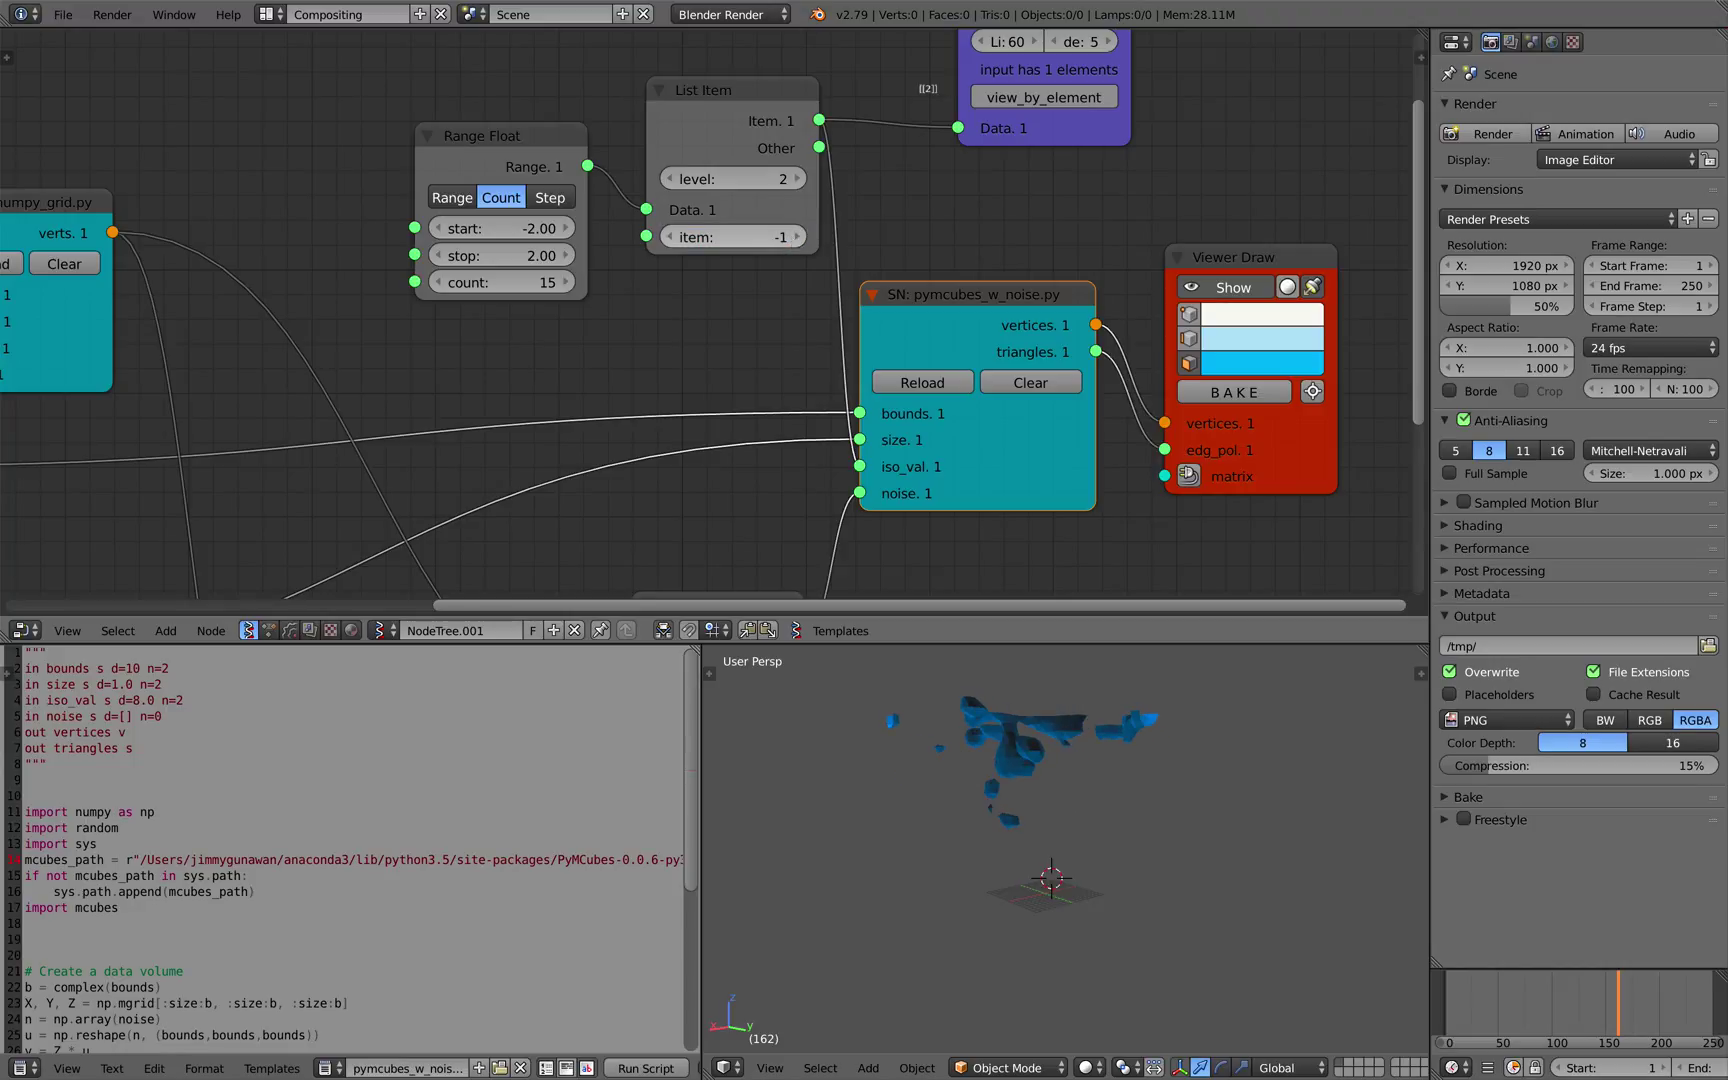
click(793, 238)
key(ctrl+s)
click(794, 239)
middle_drag(794, 239, 582, 294)
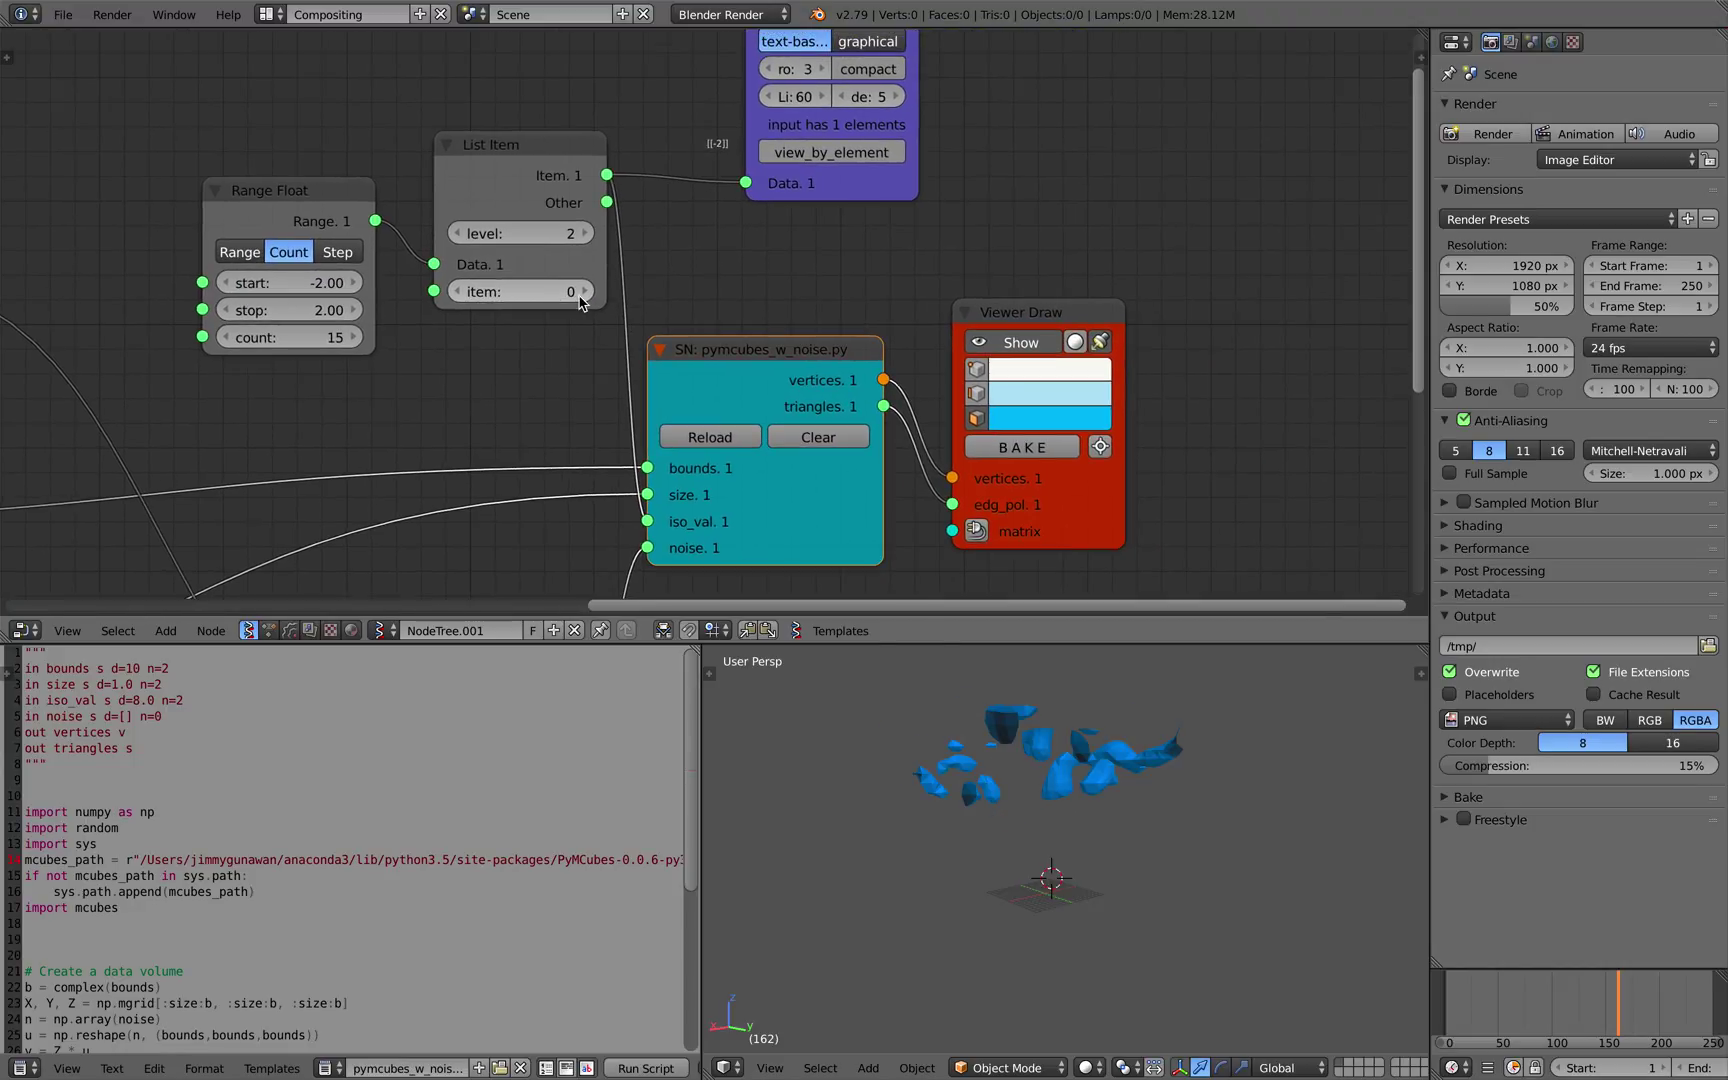
- Move the Viewer Draw node away from pymcubes_w_noise.py and save the file as sv_marching_cube_noise_003.blend
drag(1049, 324, 1148, 263)
click(62, 14)
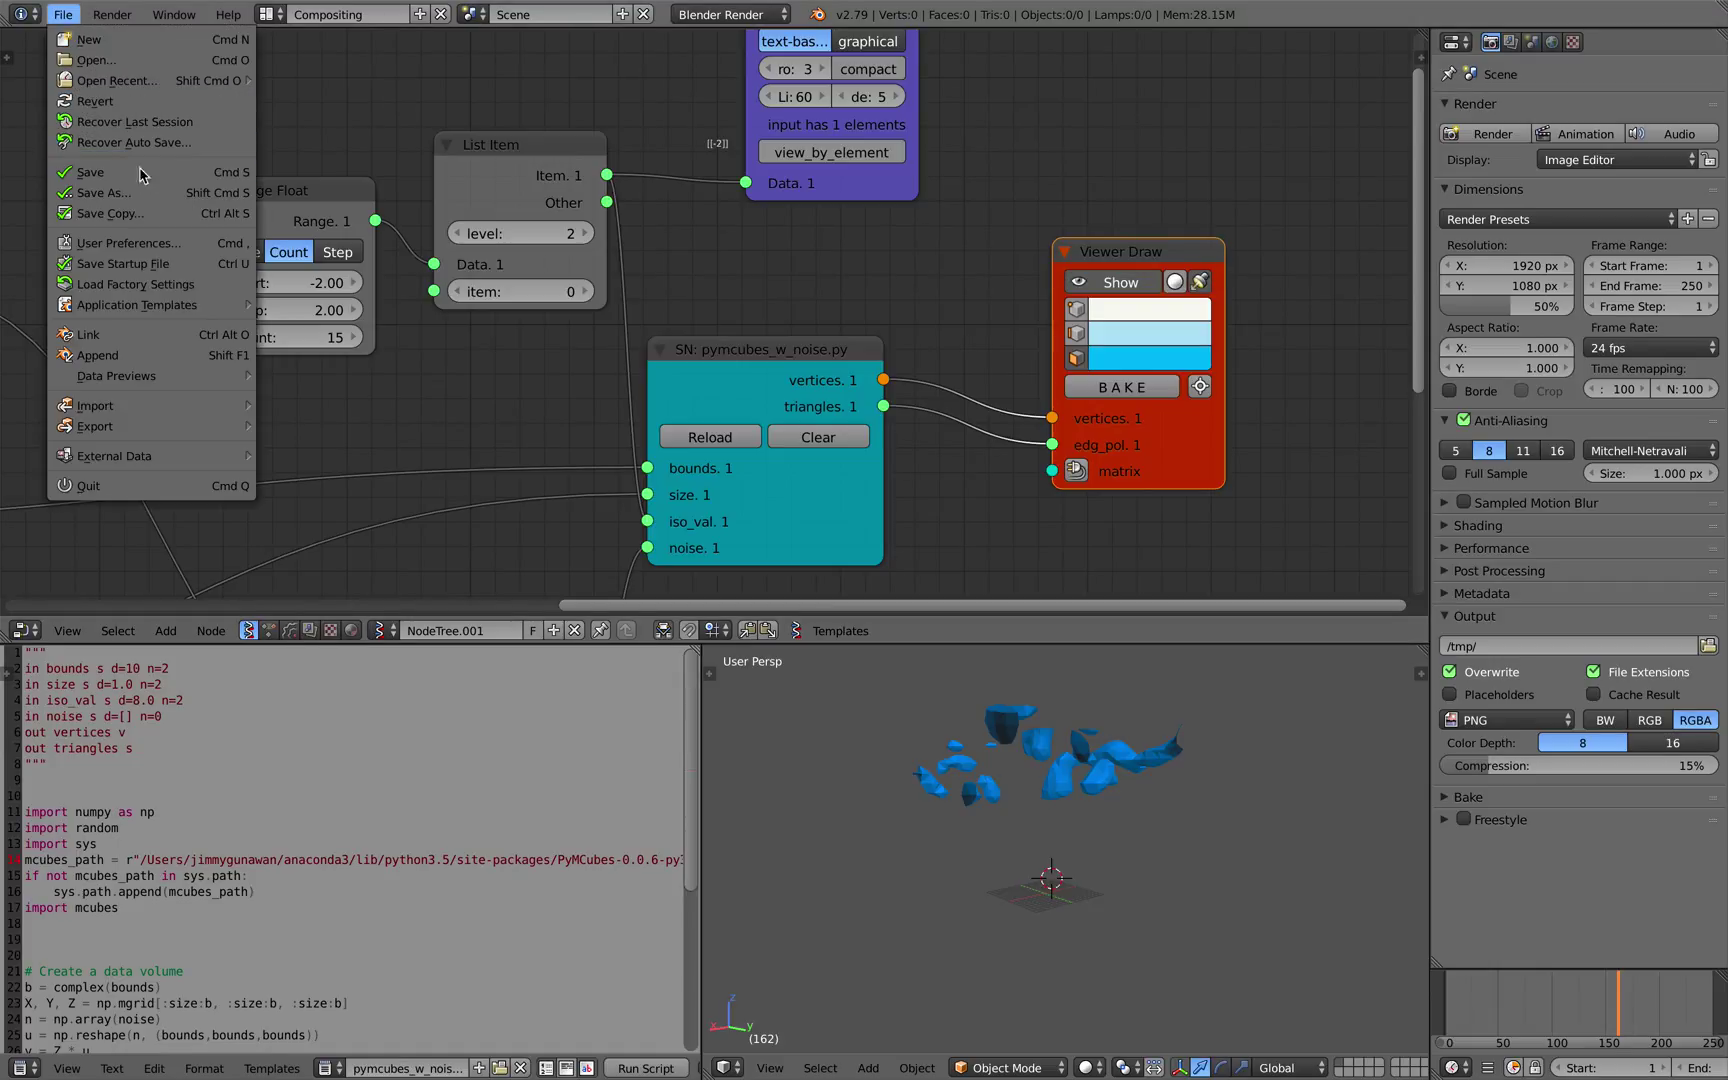
click(100, 191)
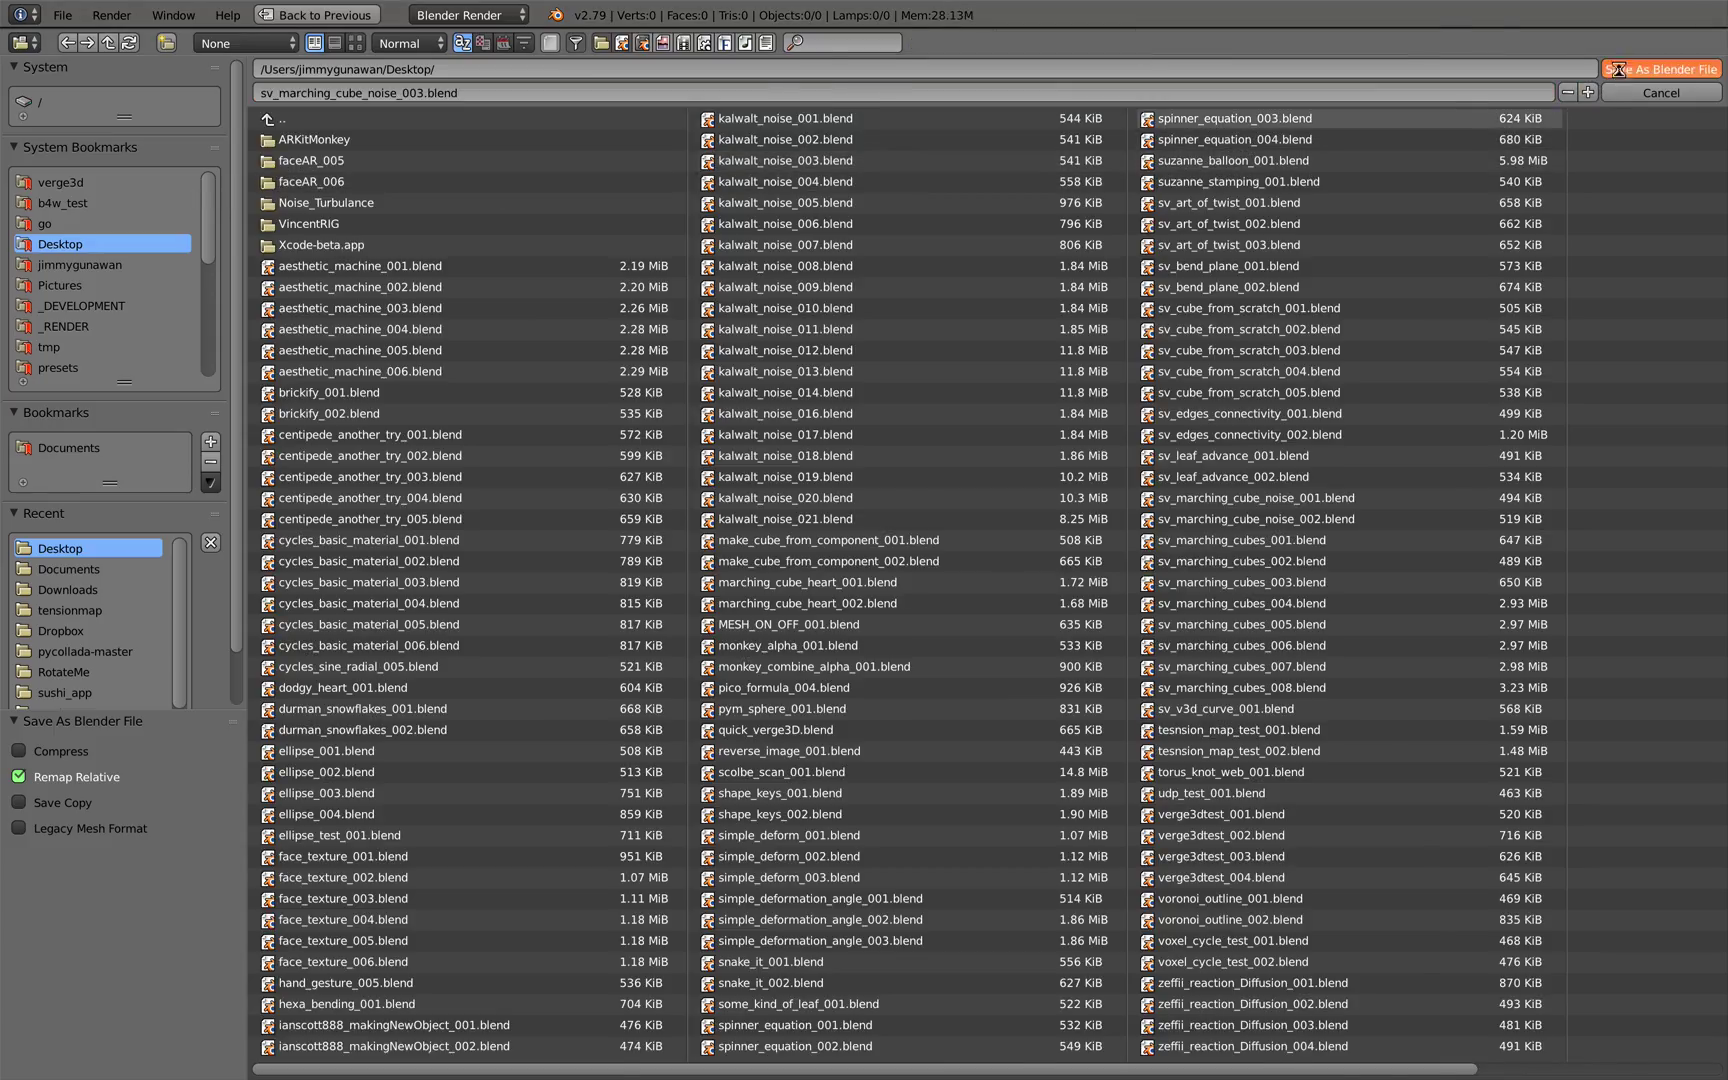
click(1661, 68)
- Bake the mesh from Viewer Draw with the Info log expanded, and select the logged sverchok_mesh_baker_mk2 command
drag(1070, 30, 1070, 103)
click(1138, 429)
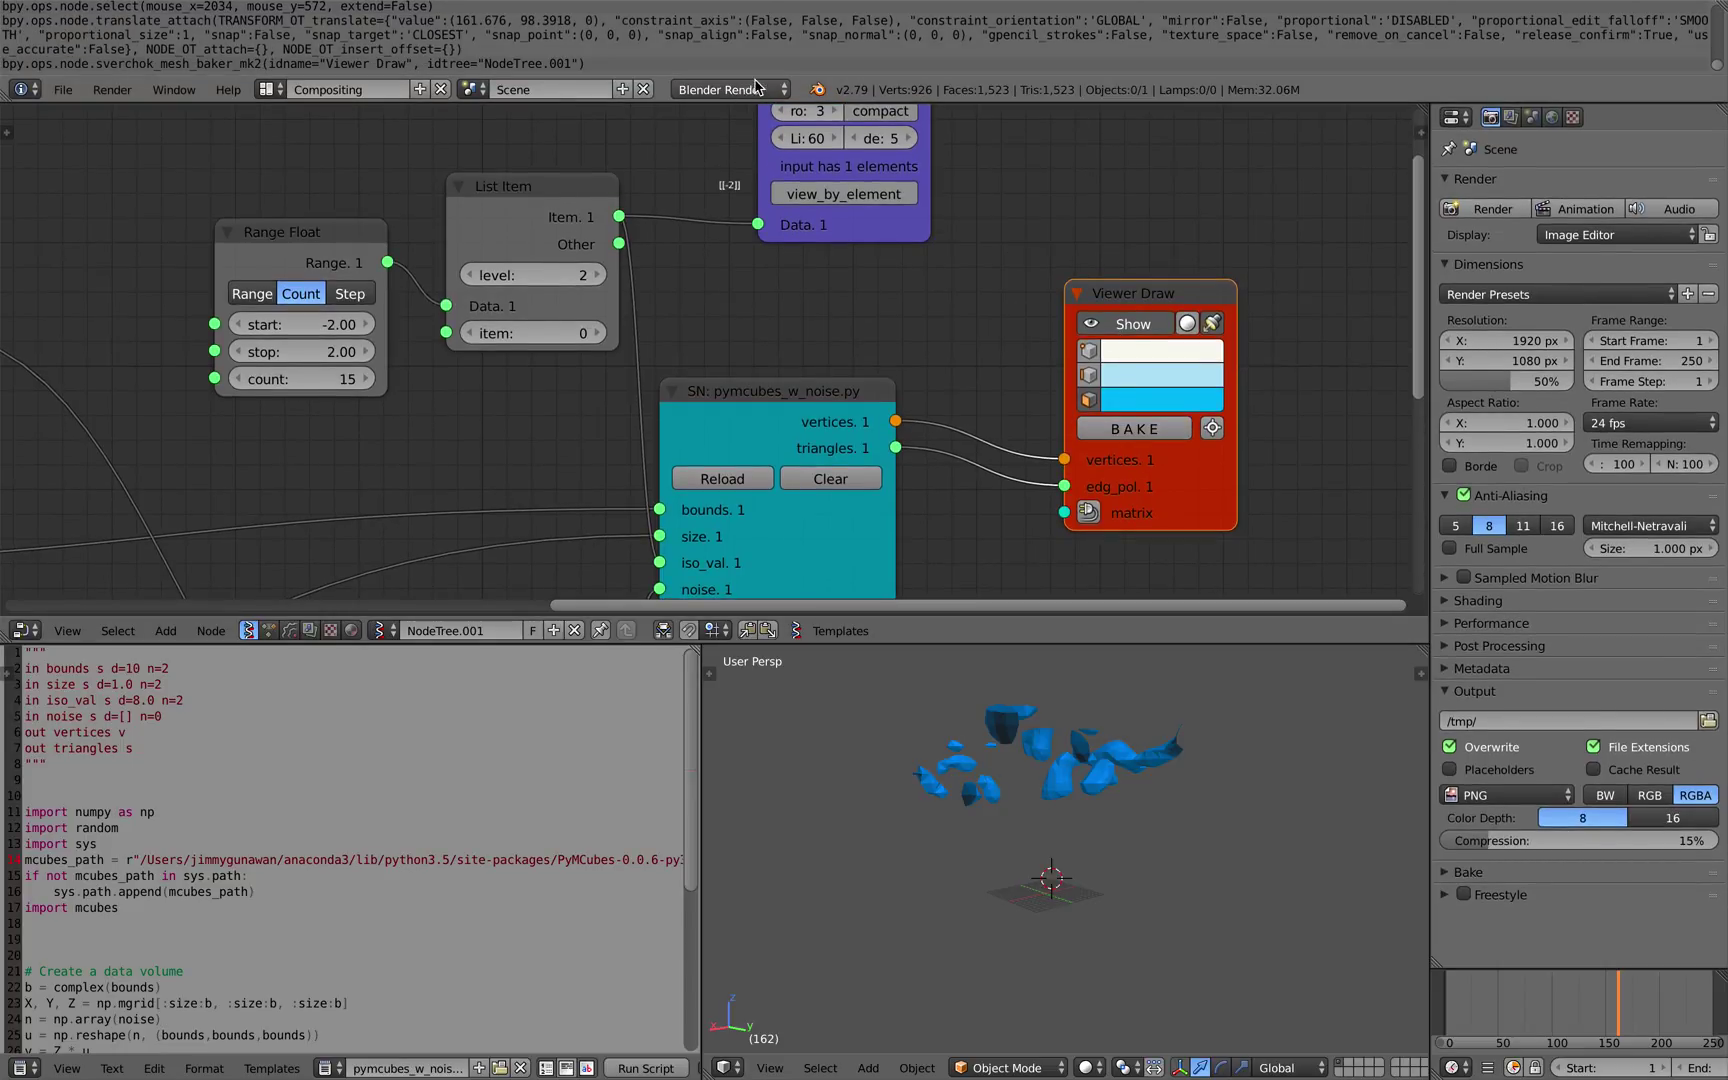
click(407, 63)
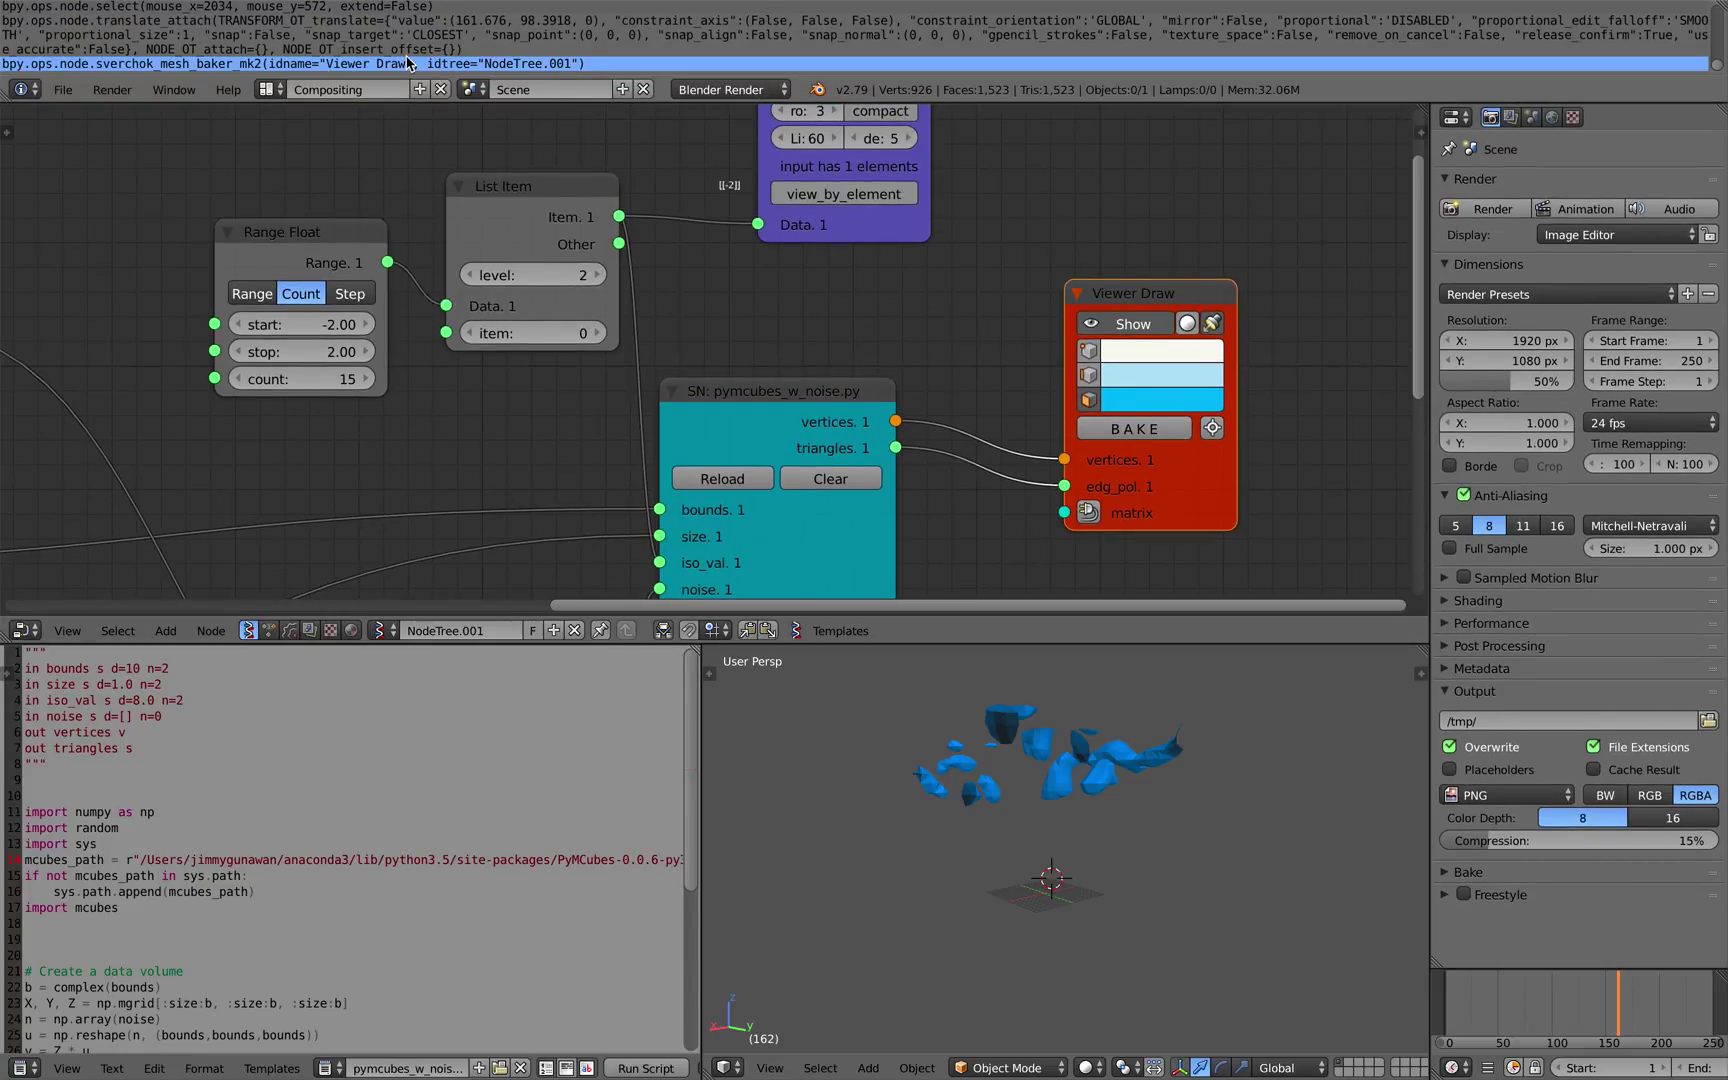
middle_drag(1126, 200, 960, 199)
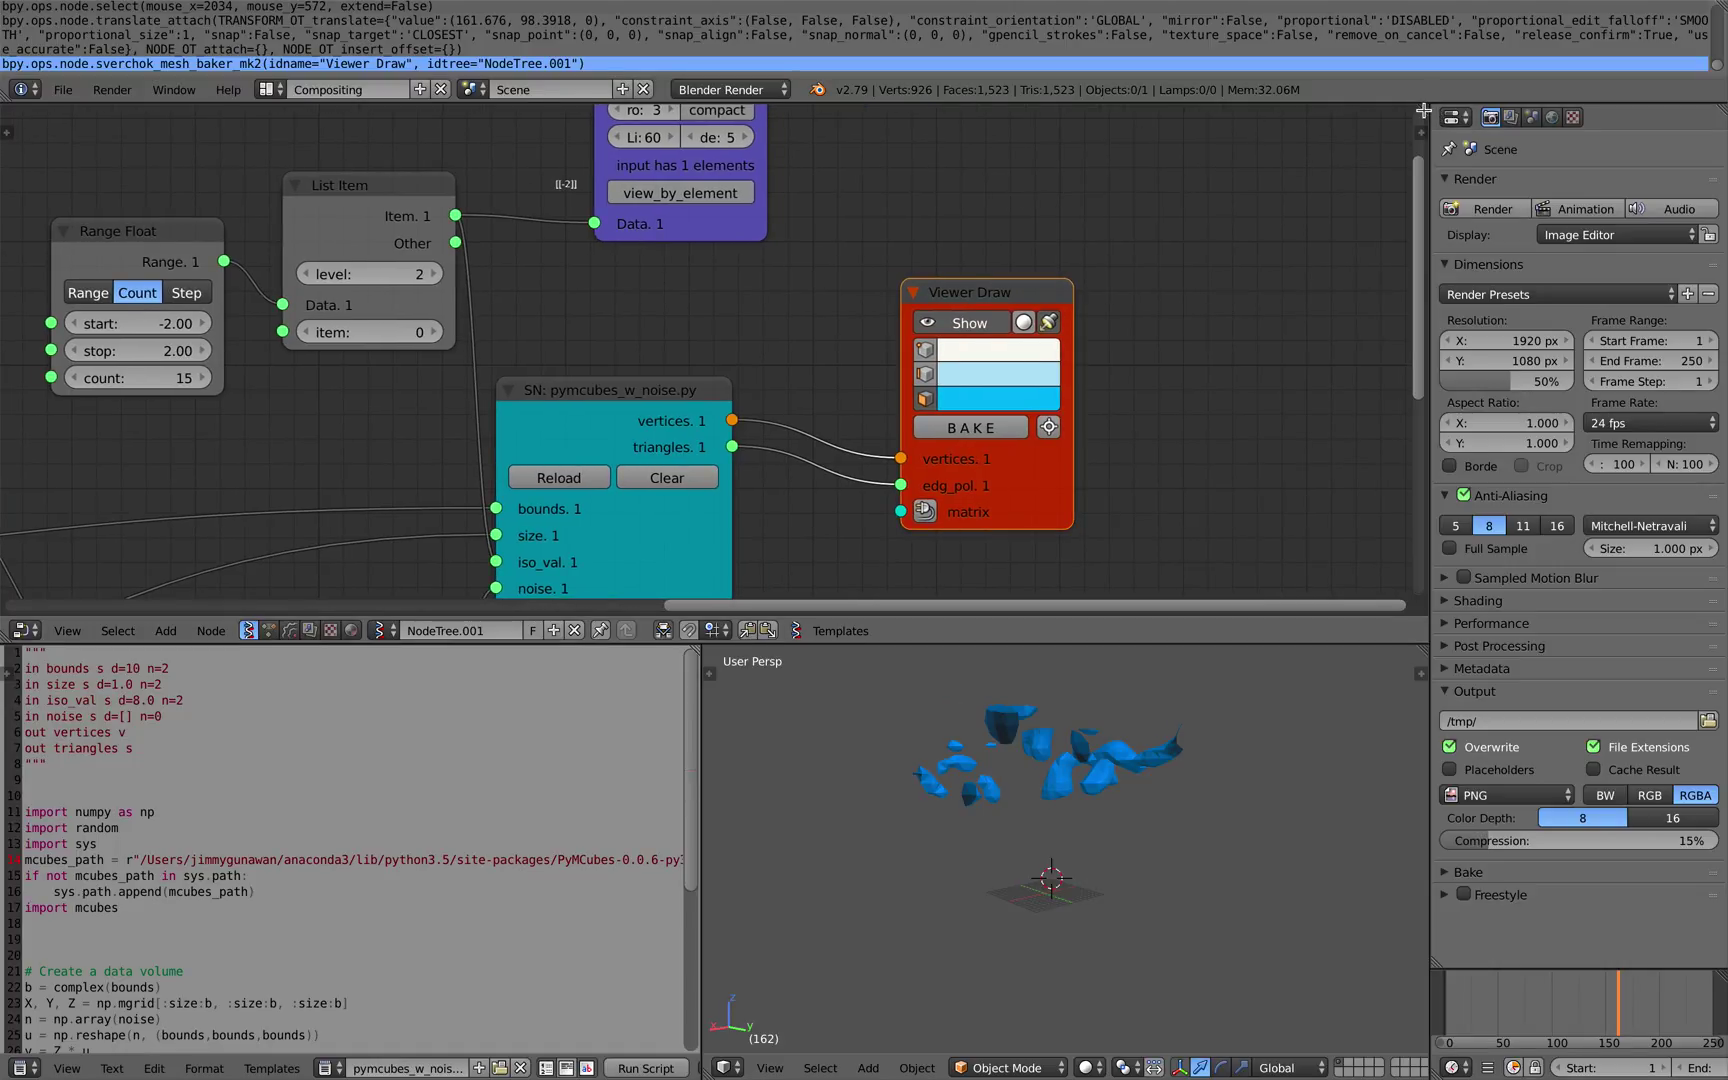
- Give NodeTree.001 a fake user and split off a second node editor set to Animation Nodes
drag(1420, 111, 1182, 139)
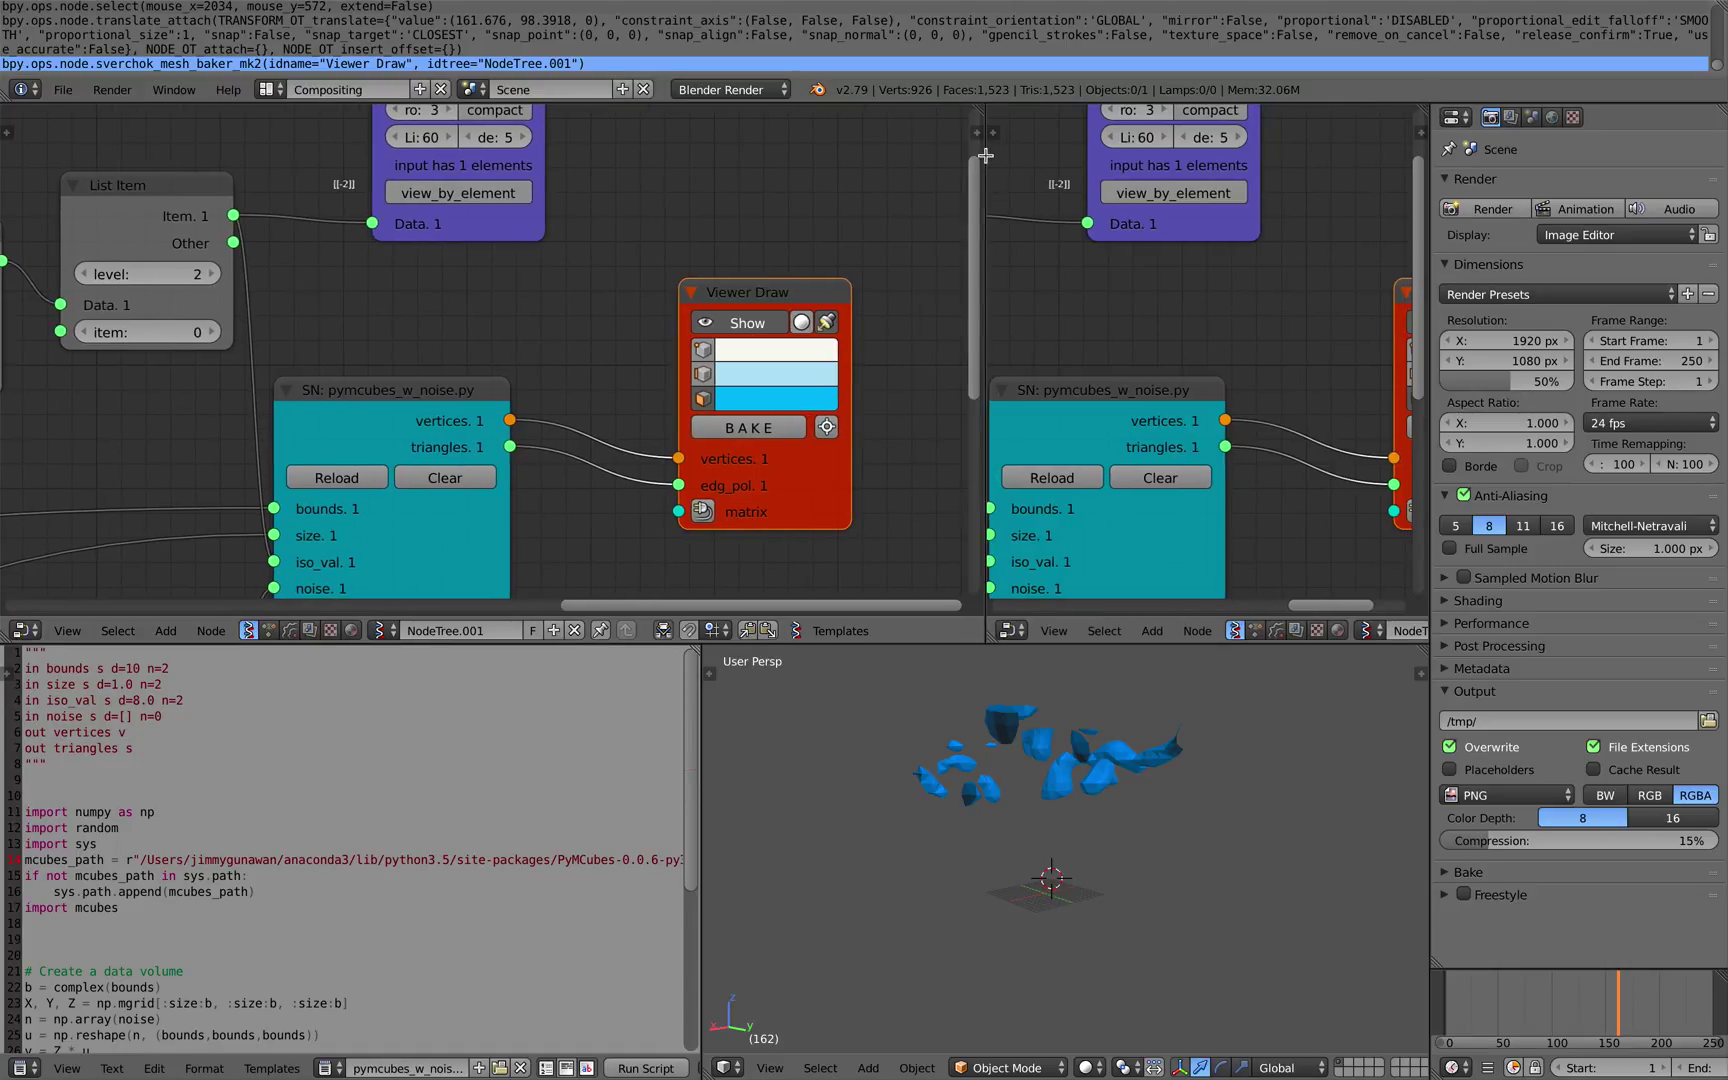
ctrl+scroll(606, 587, right, 3)
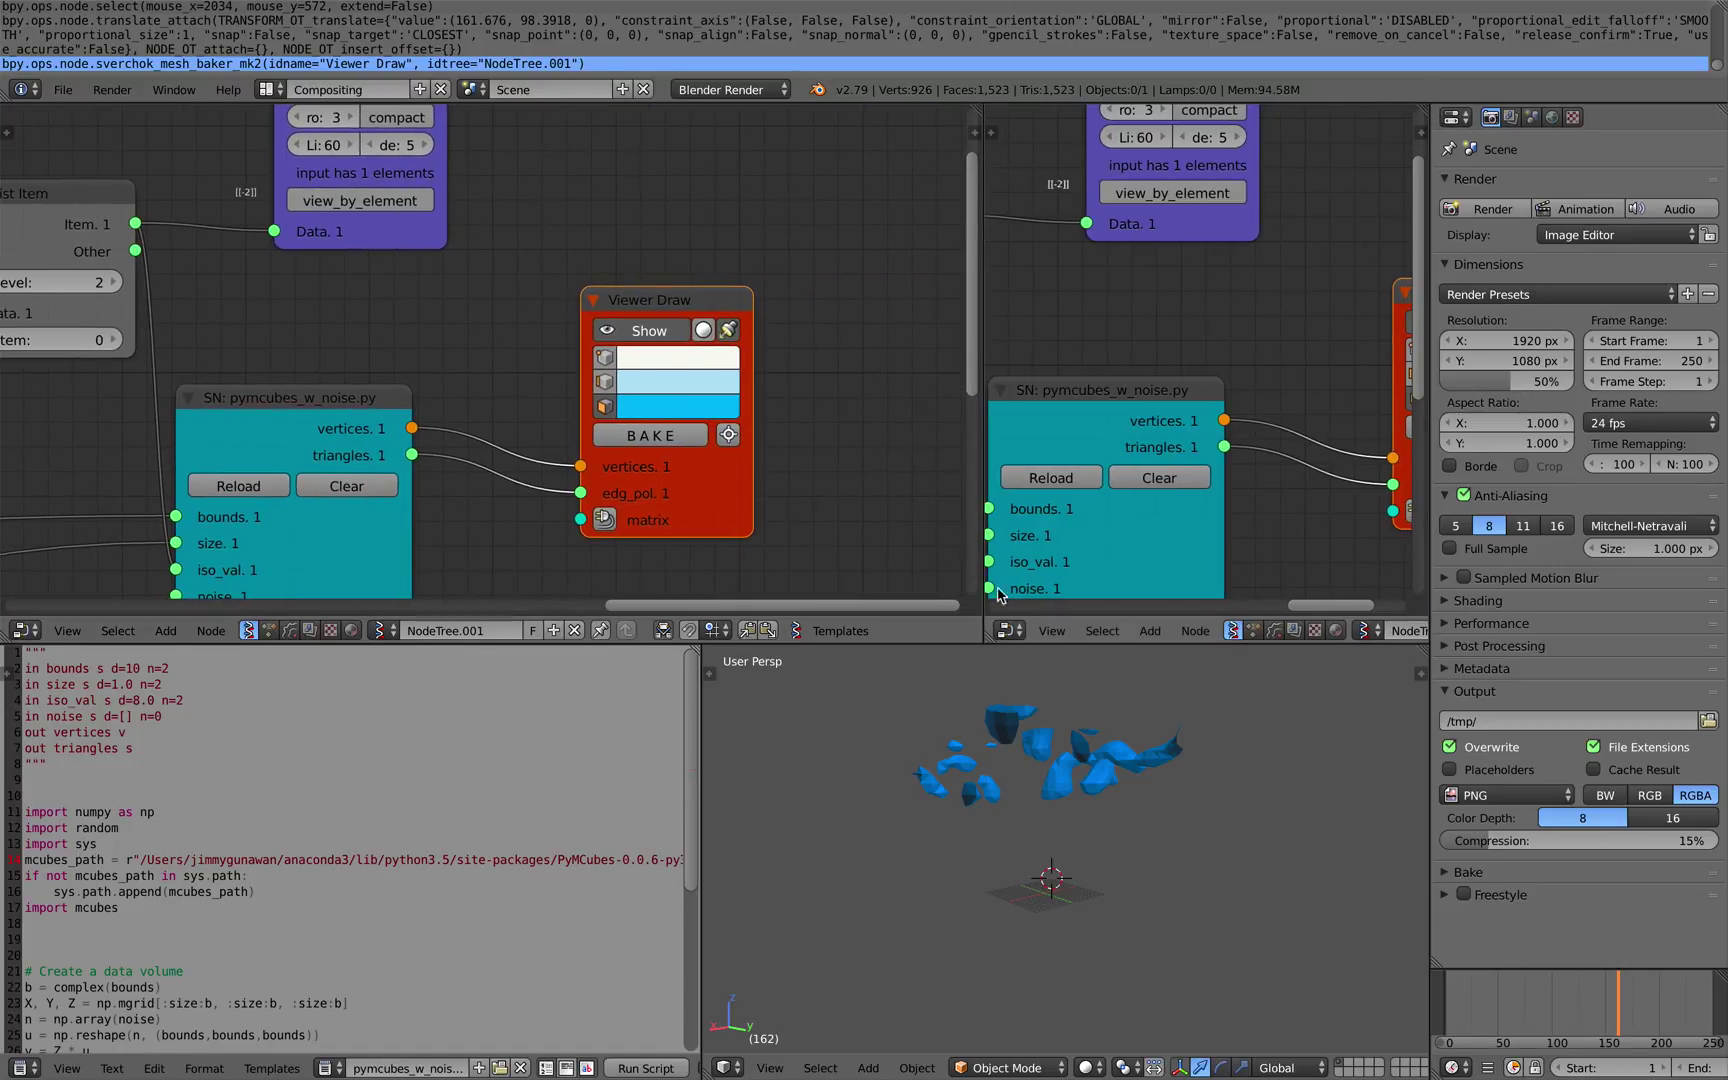
click(533, 631)
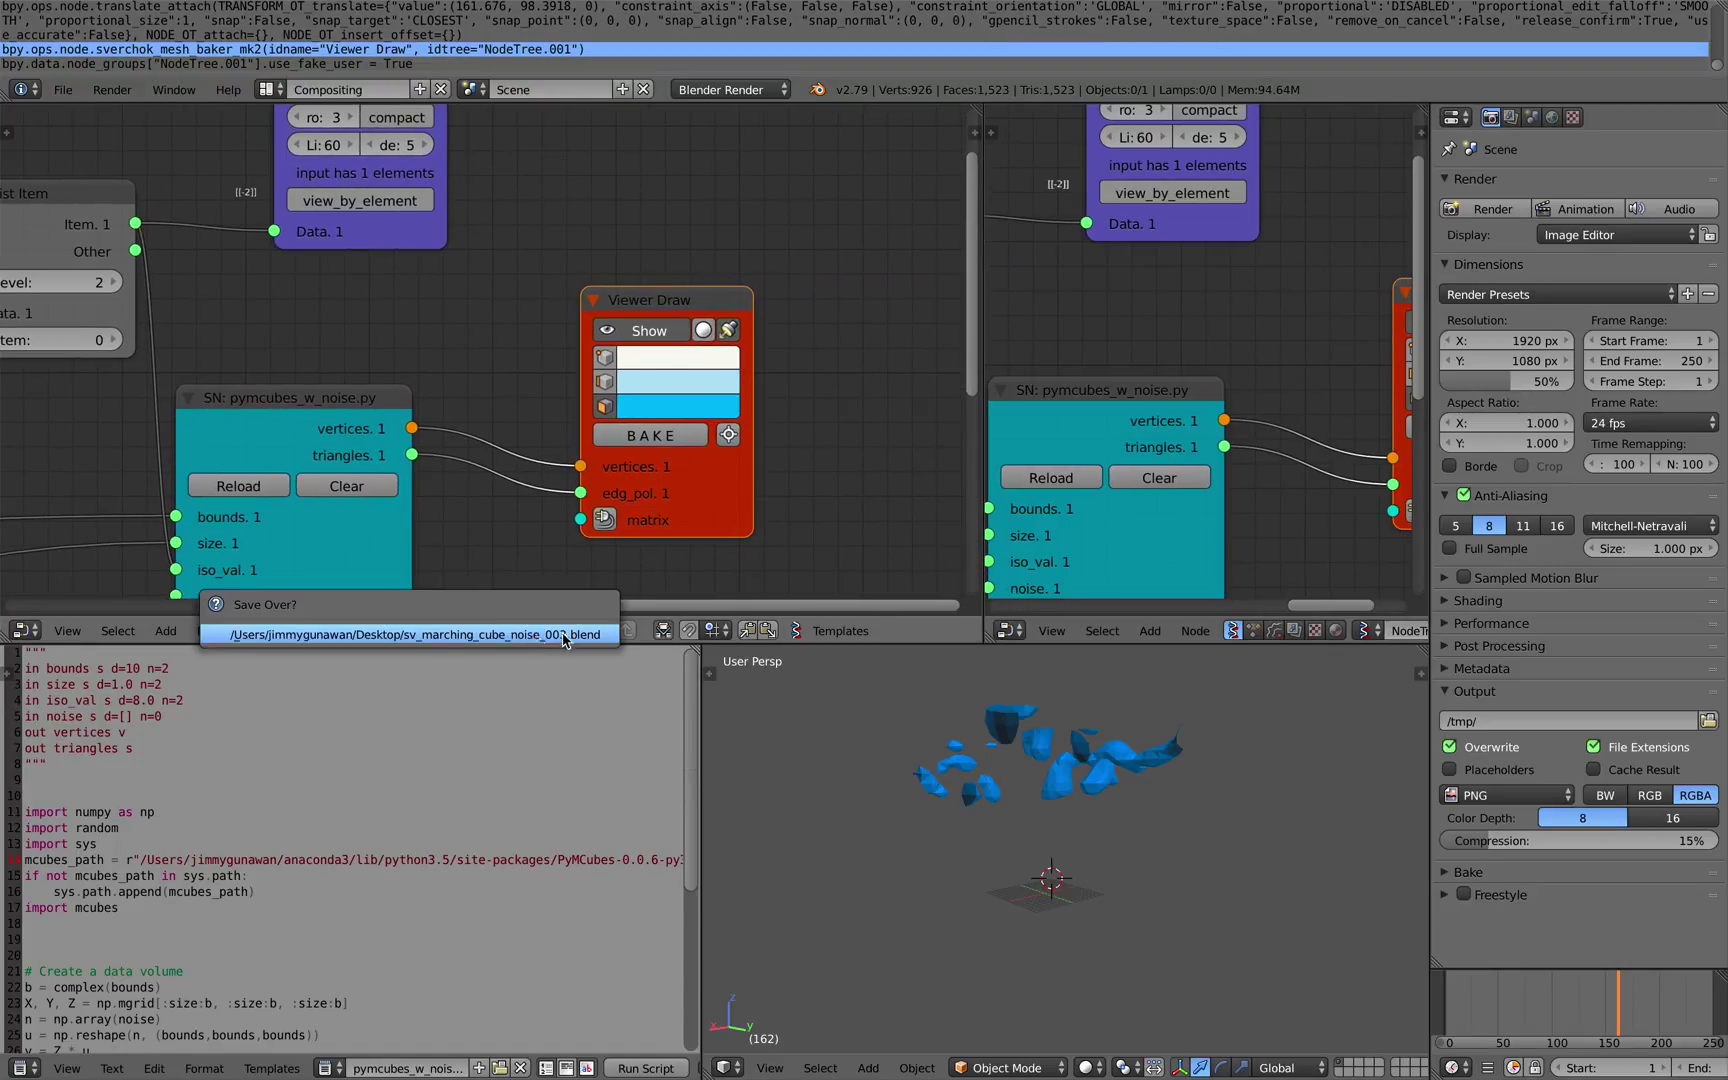
click(1253, 630)
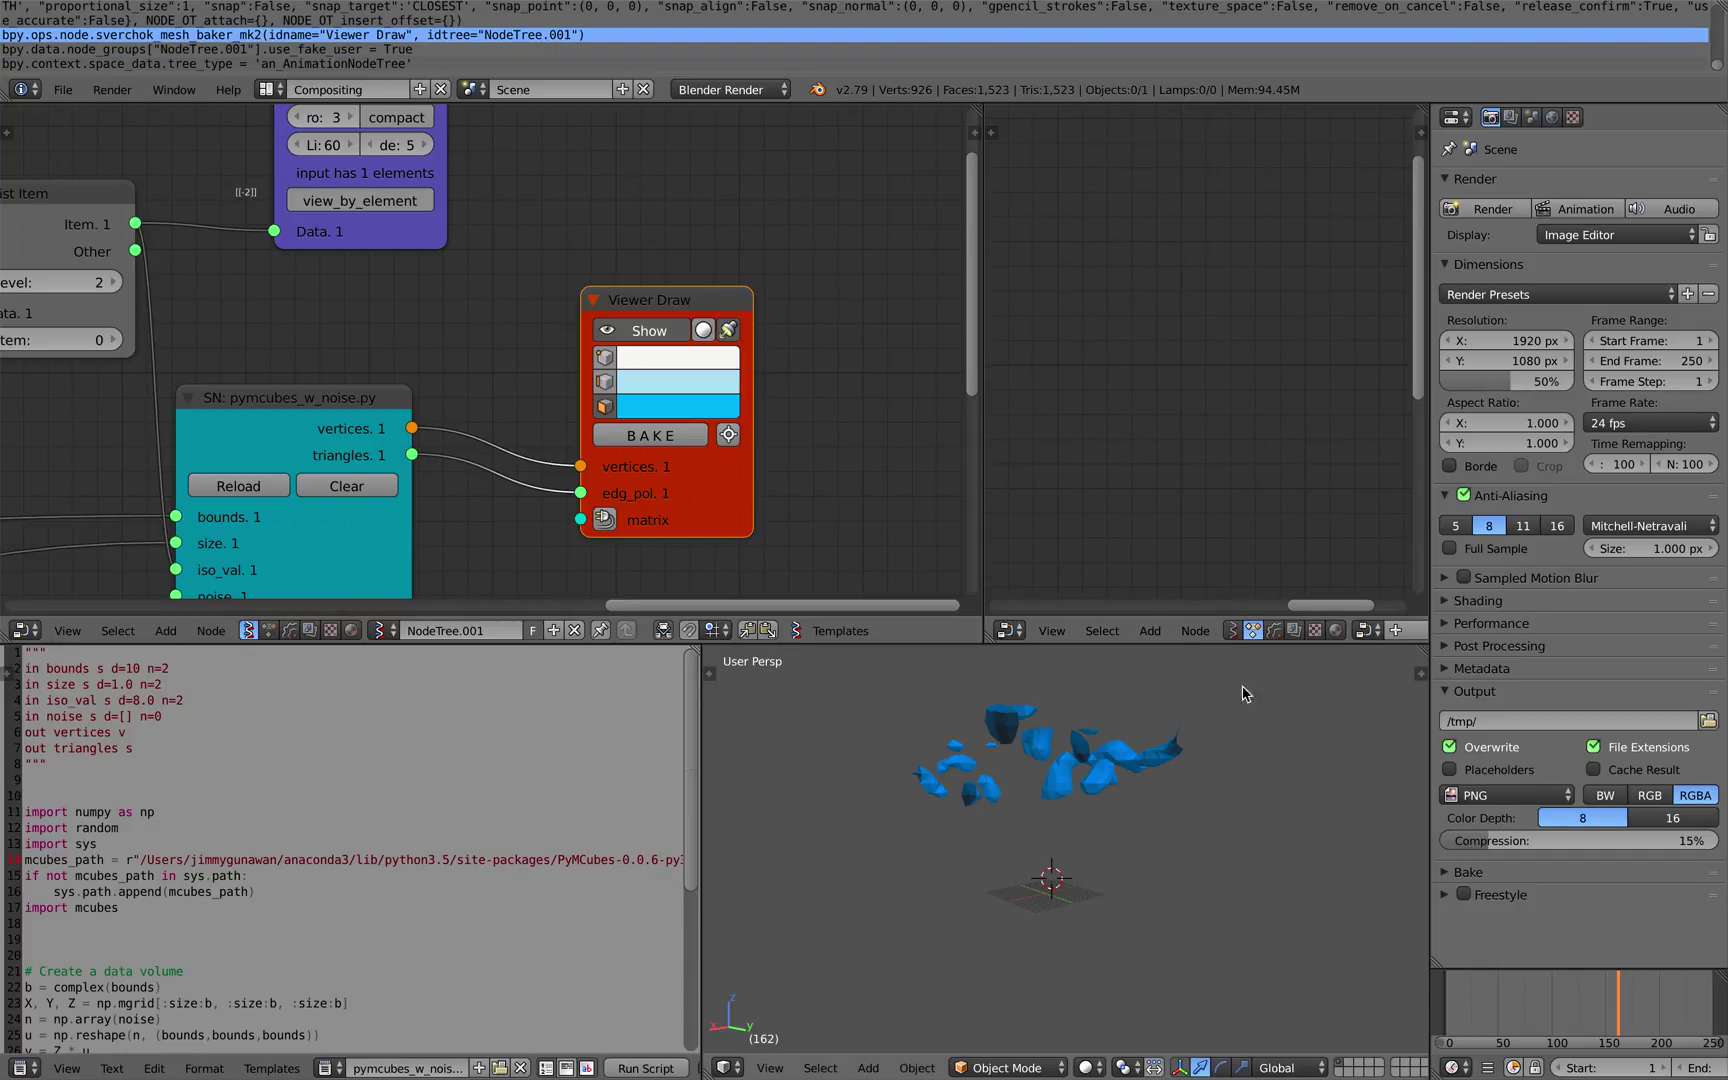
- Split the 3D view horizontally and turn its upper part into a Text Editor
drag(1422, 651, 1400, 760)
click(728, 748)
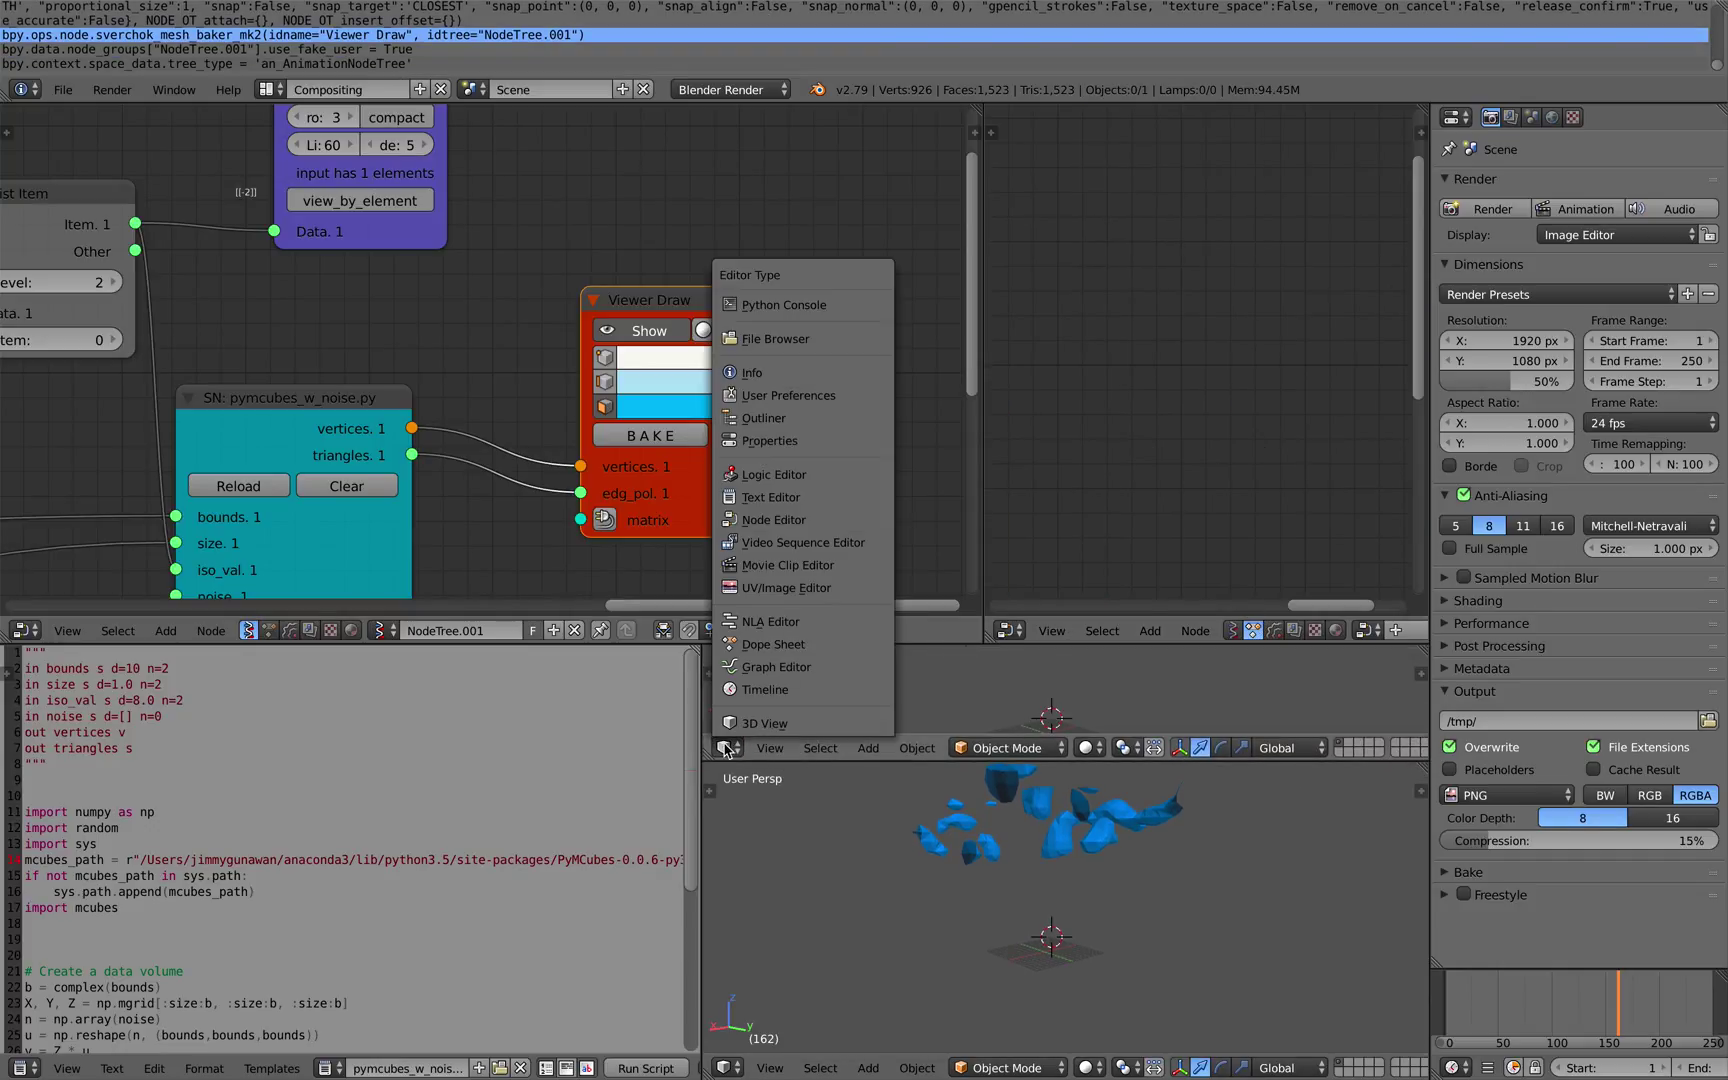
click(775, 497)
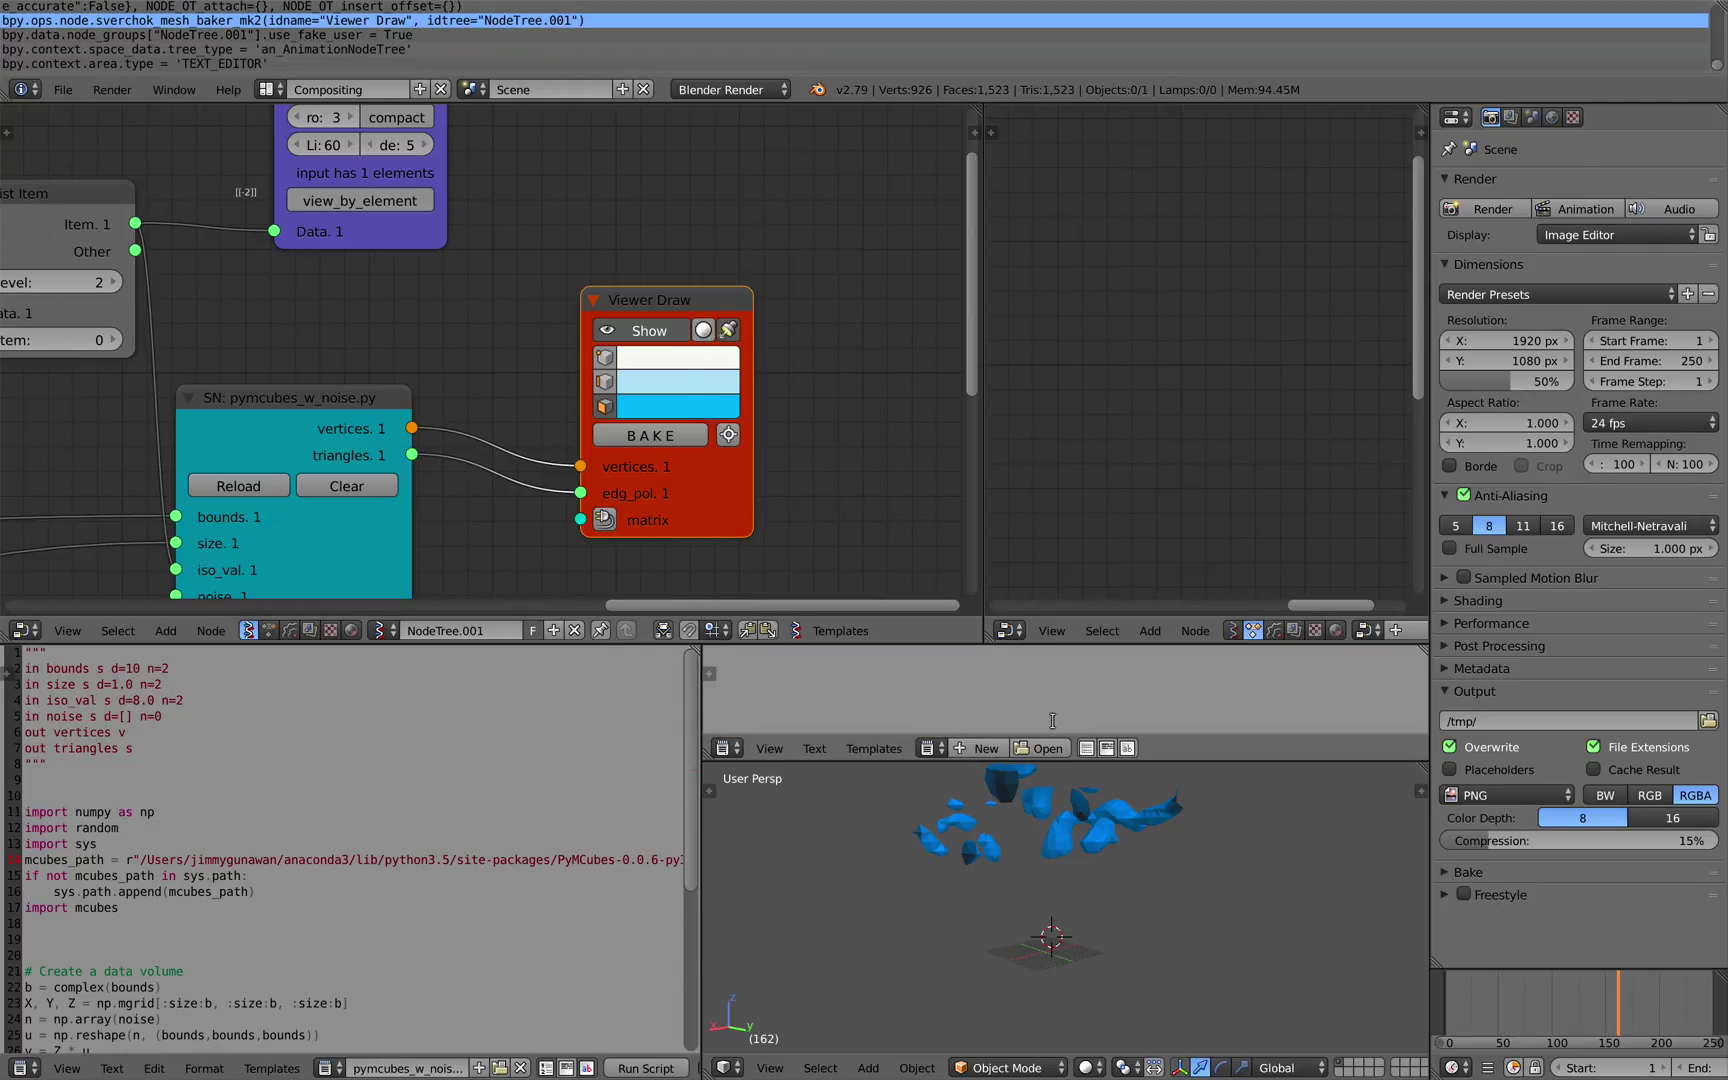
- Create a new text block containing bpy.ops.node.sverchok_mesh_baker_mk2(idname="Viewer Draw", idtree="NodeTree.001") and select that line
click(979, 750)
text(bpy.ops.node.sverchok_mesh_baker_mk2(idname="Viewer Draw", idtree="NodeTree.001"))
drag(1314, 655, 712, 655)
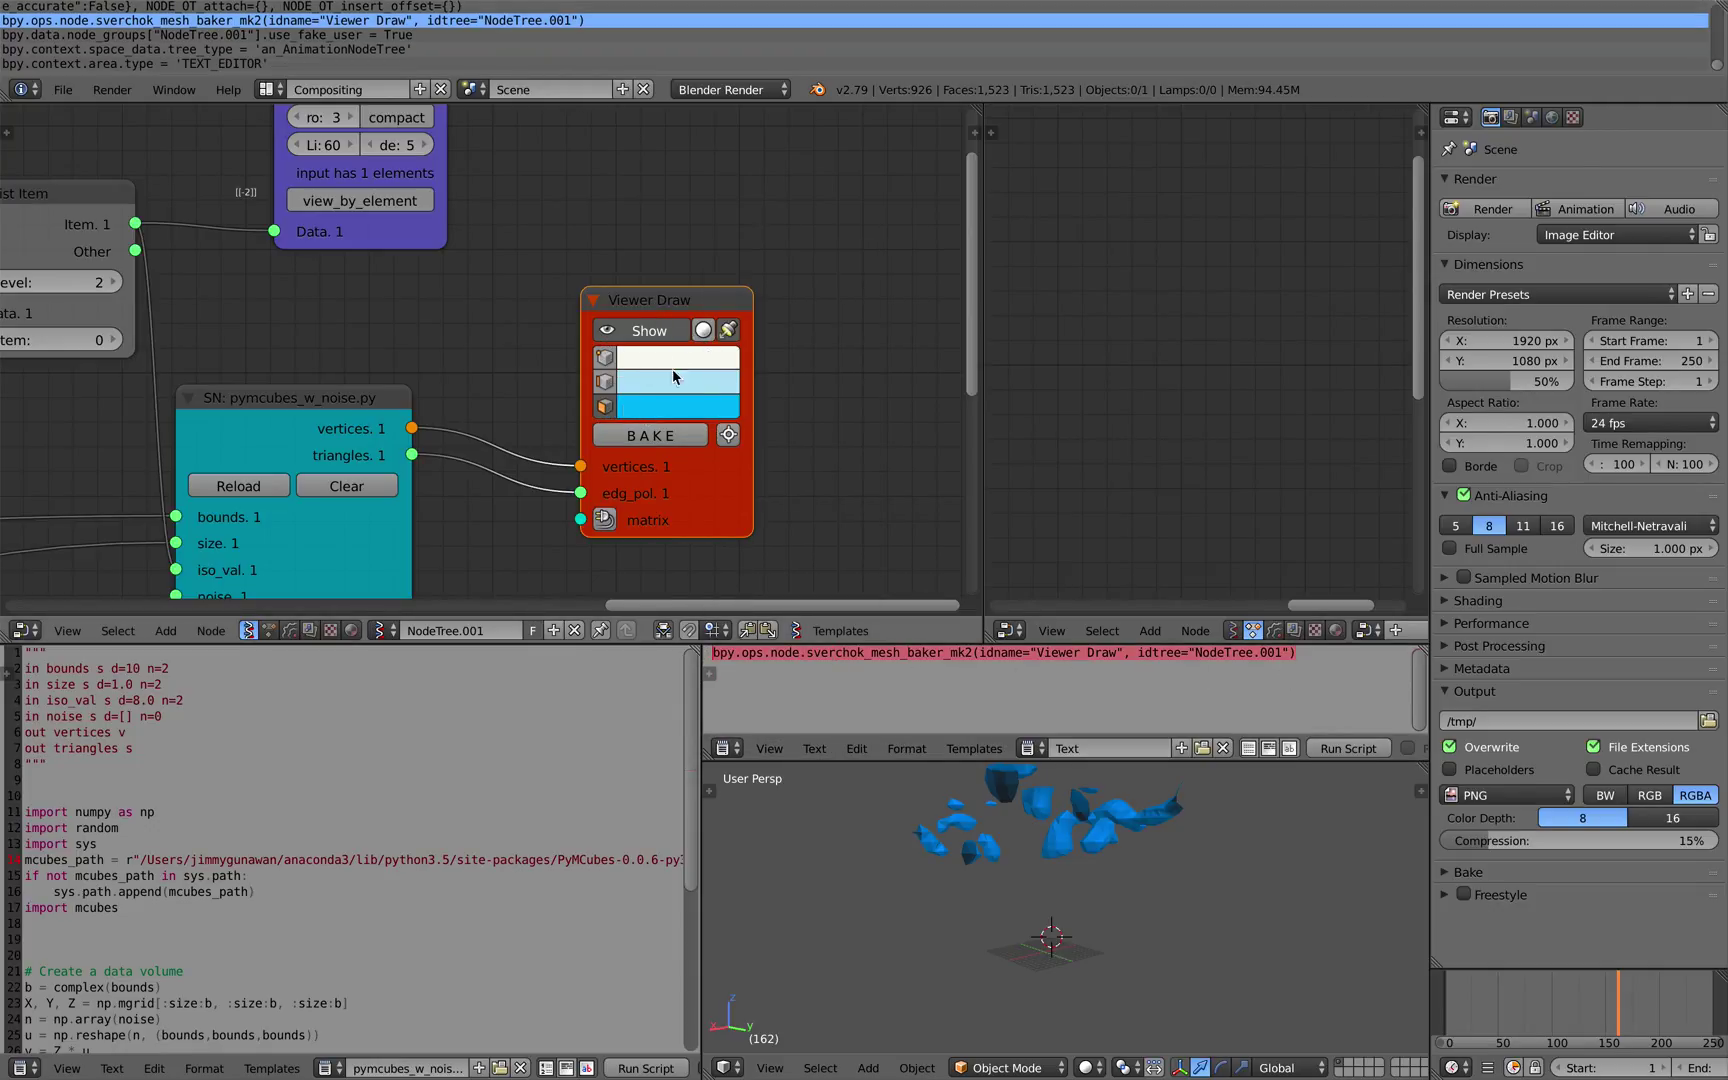
- Rename the text block holding the mesh baker command as Baker
middle_drag(832, 413, 815, 391)
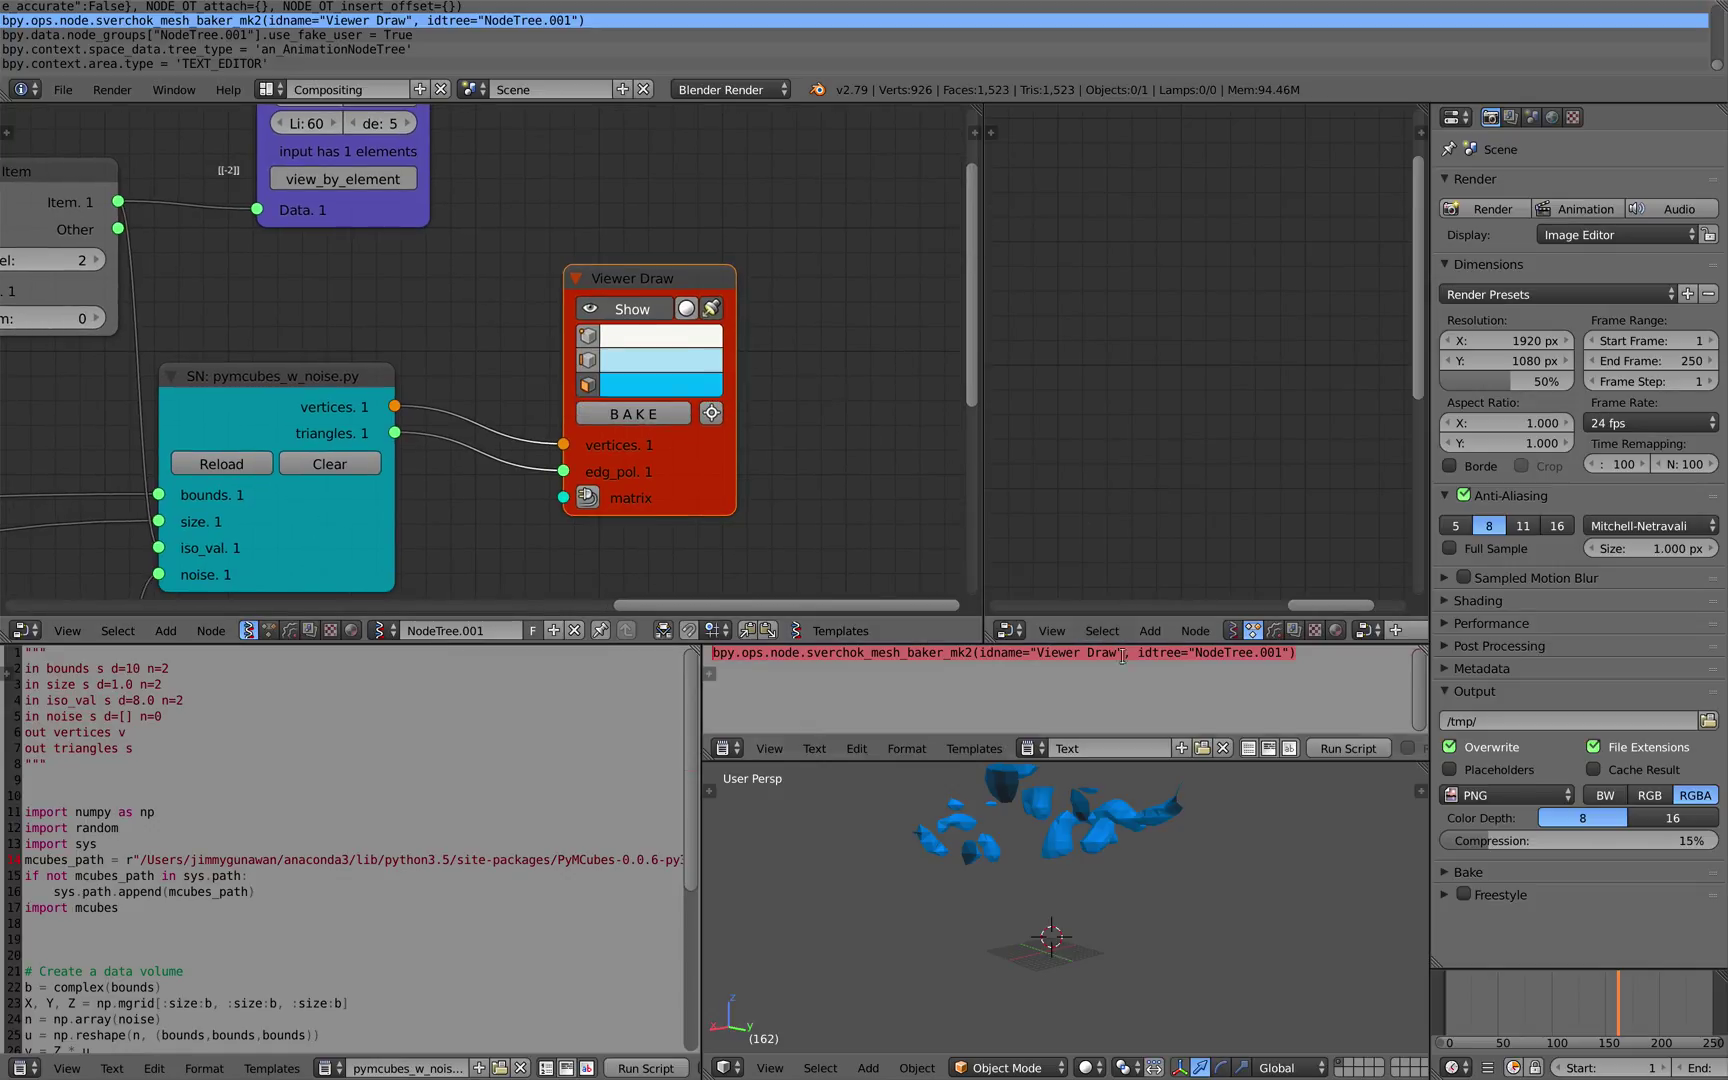
click(1109, 746)
text(Baker)
key(Return)
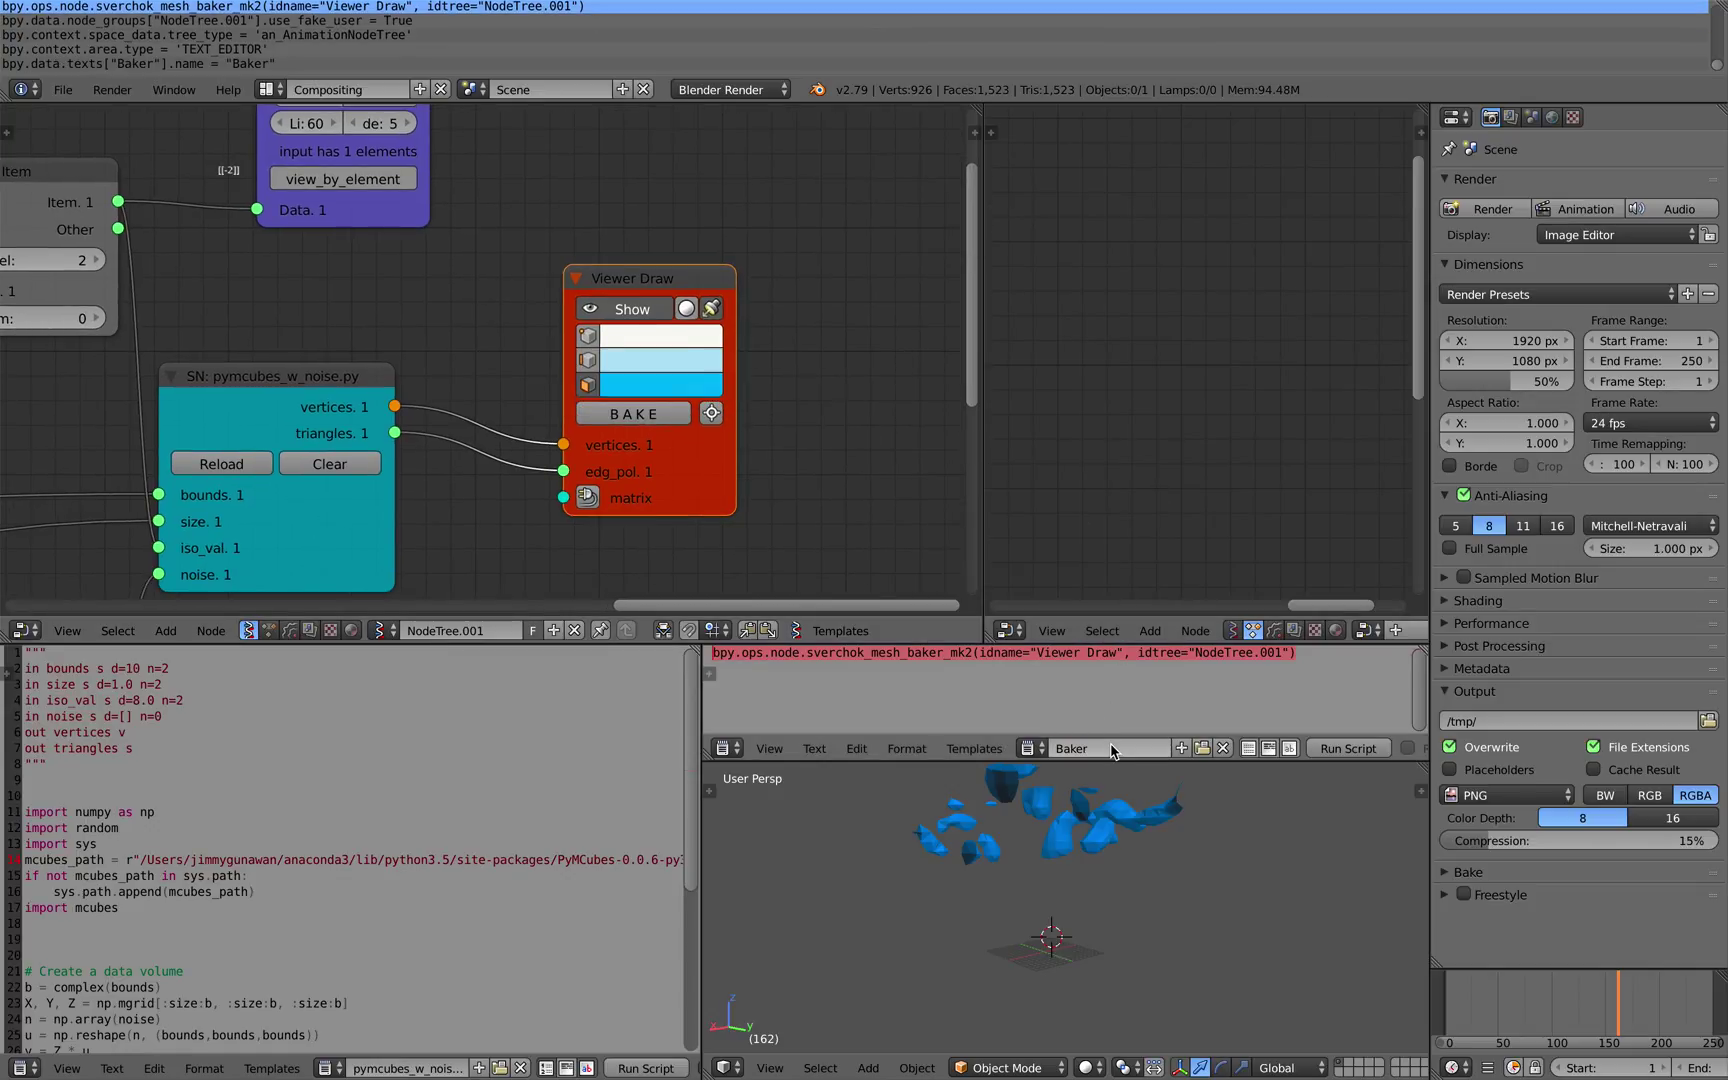
- Create a new Animation Nodes tree and add a Script node to it
key(shift+a)
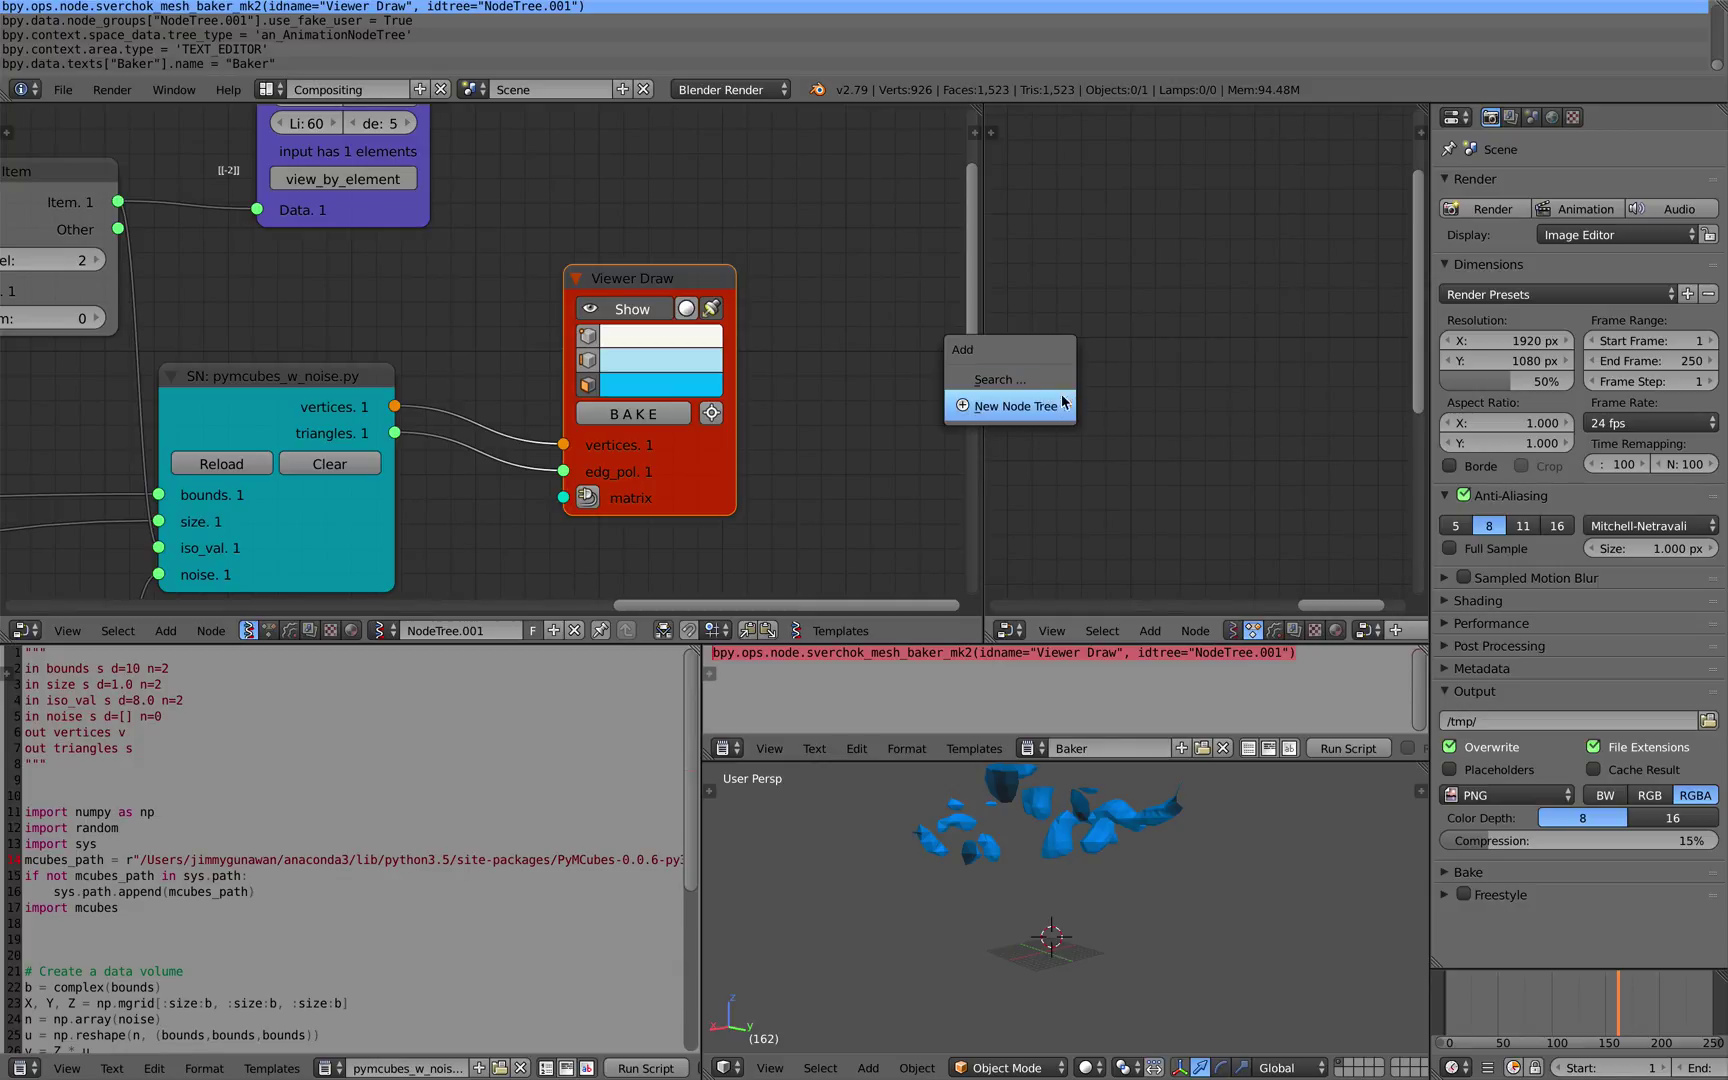
click(1074, 404)
key(shift+a)
click(1142, 254)
text(sc)
key(Escape)
key(shift+a)
click(1129, 266)
text(scri)
key(Return)
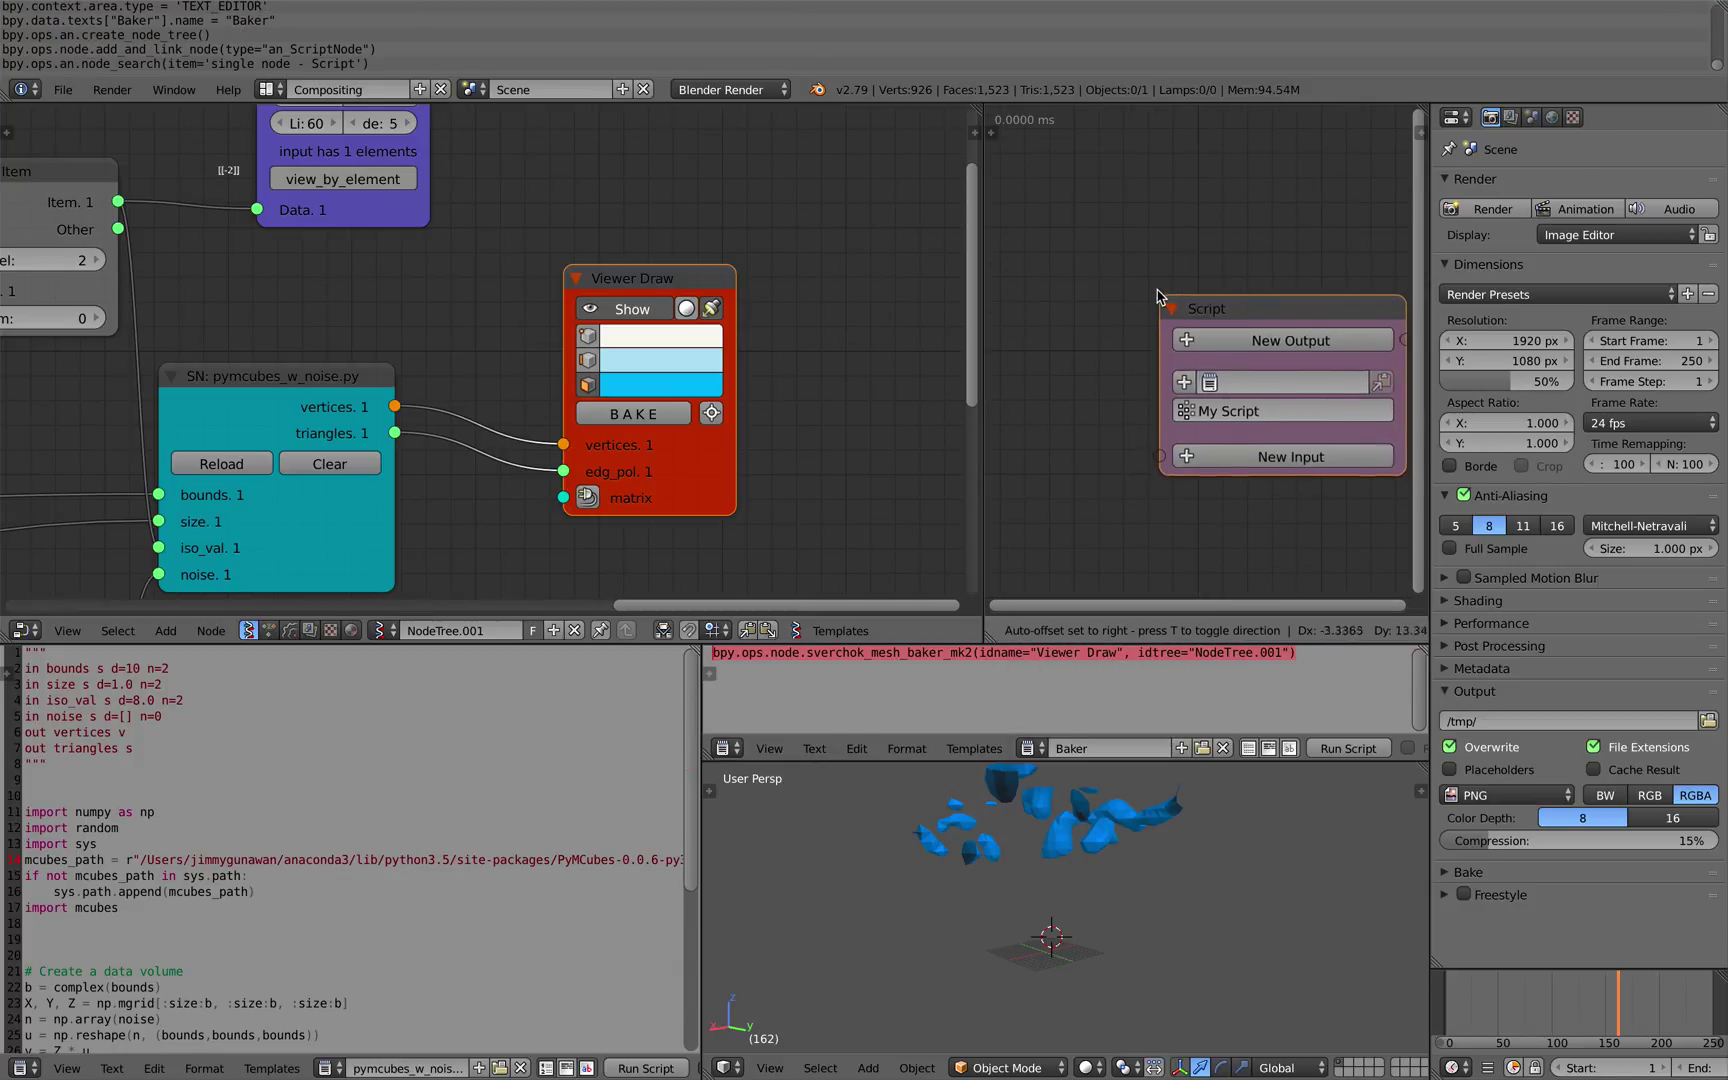
click(1110, 258)
- Set auto execution to Tree Changed, Frame Changed and Property Changed without Always, and widen the Animation Nodes editor
key(t)
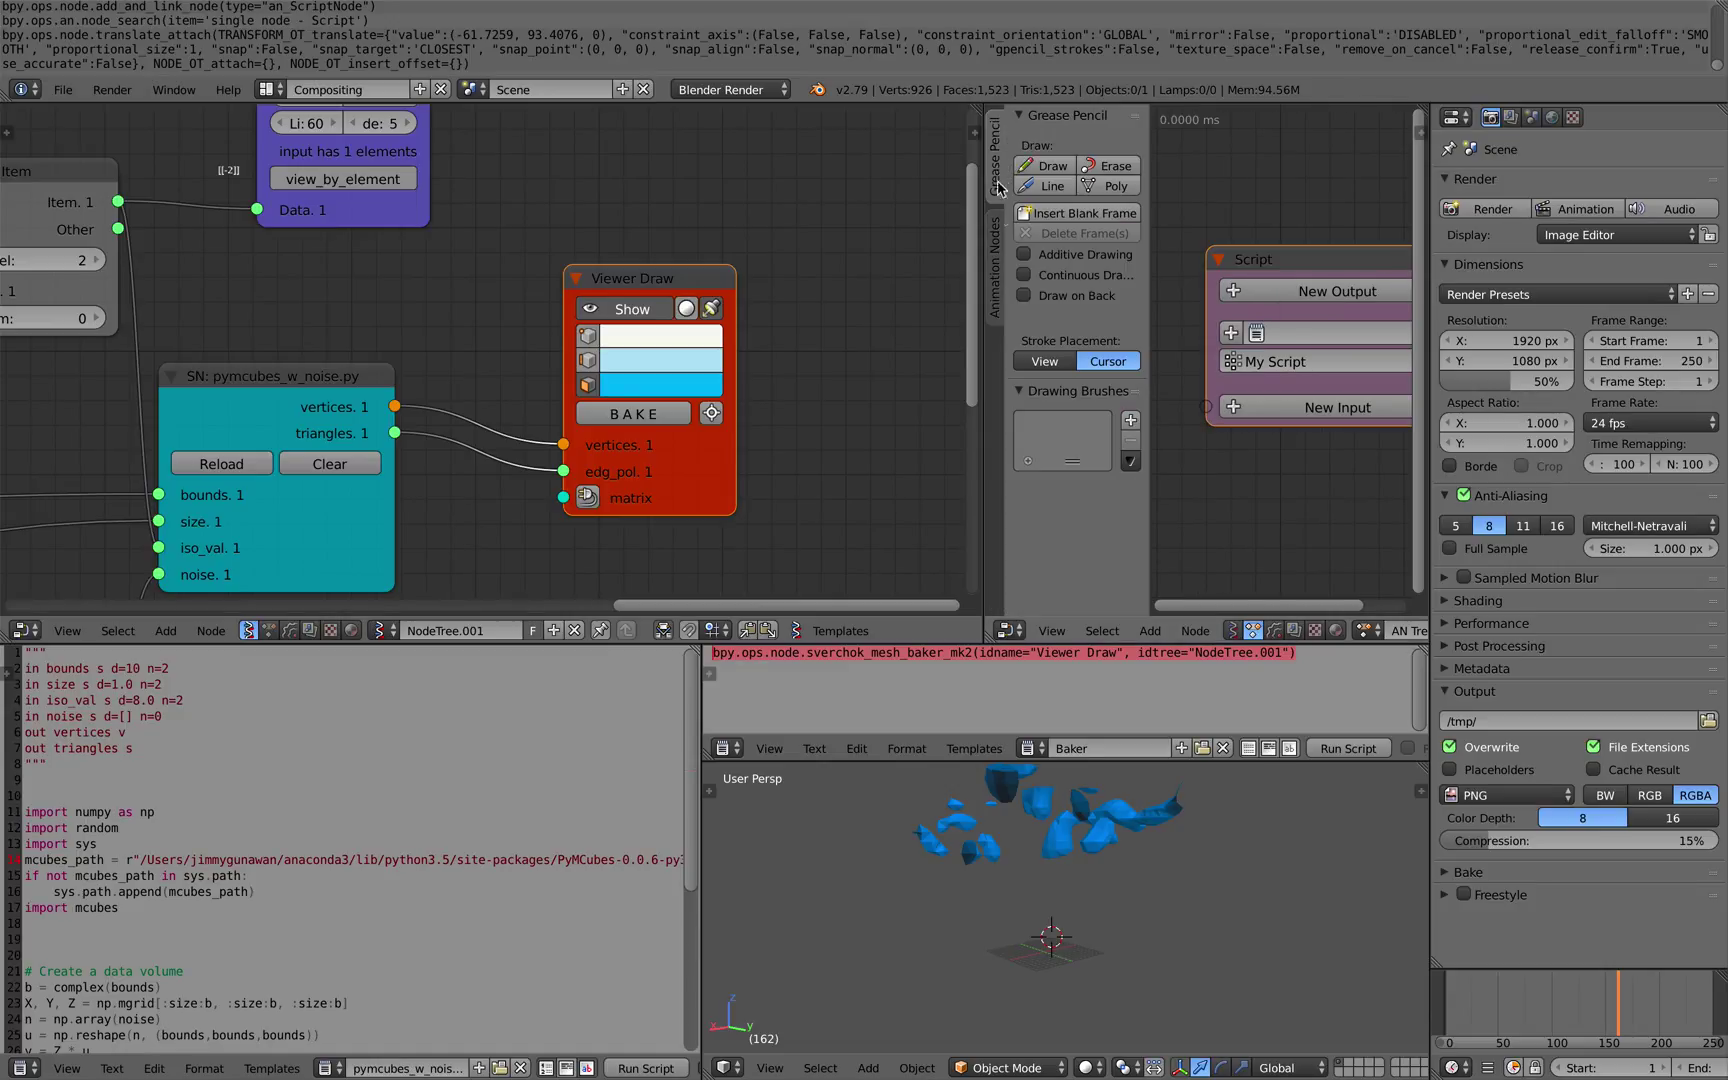
click(995, 268)
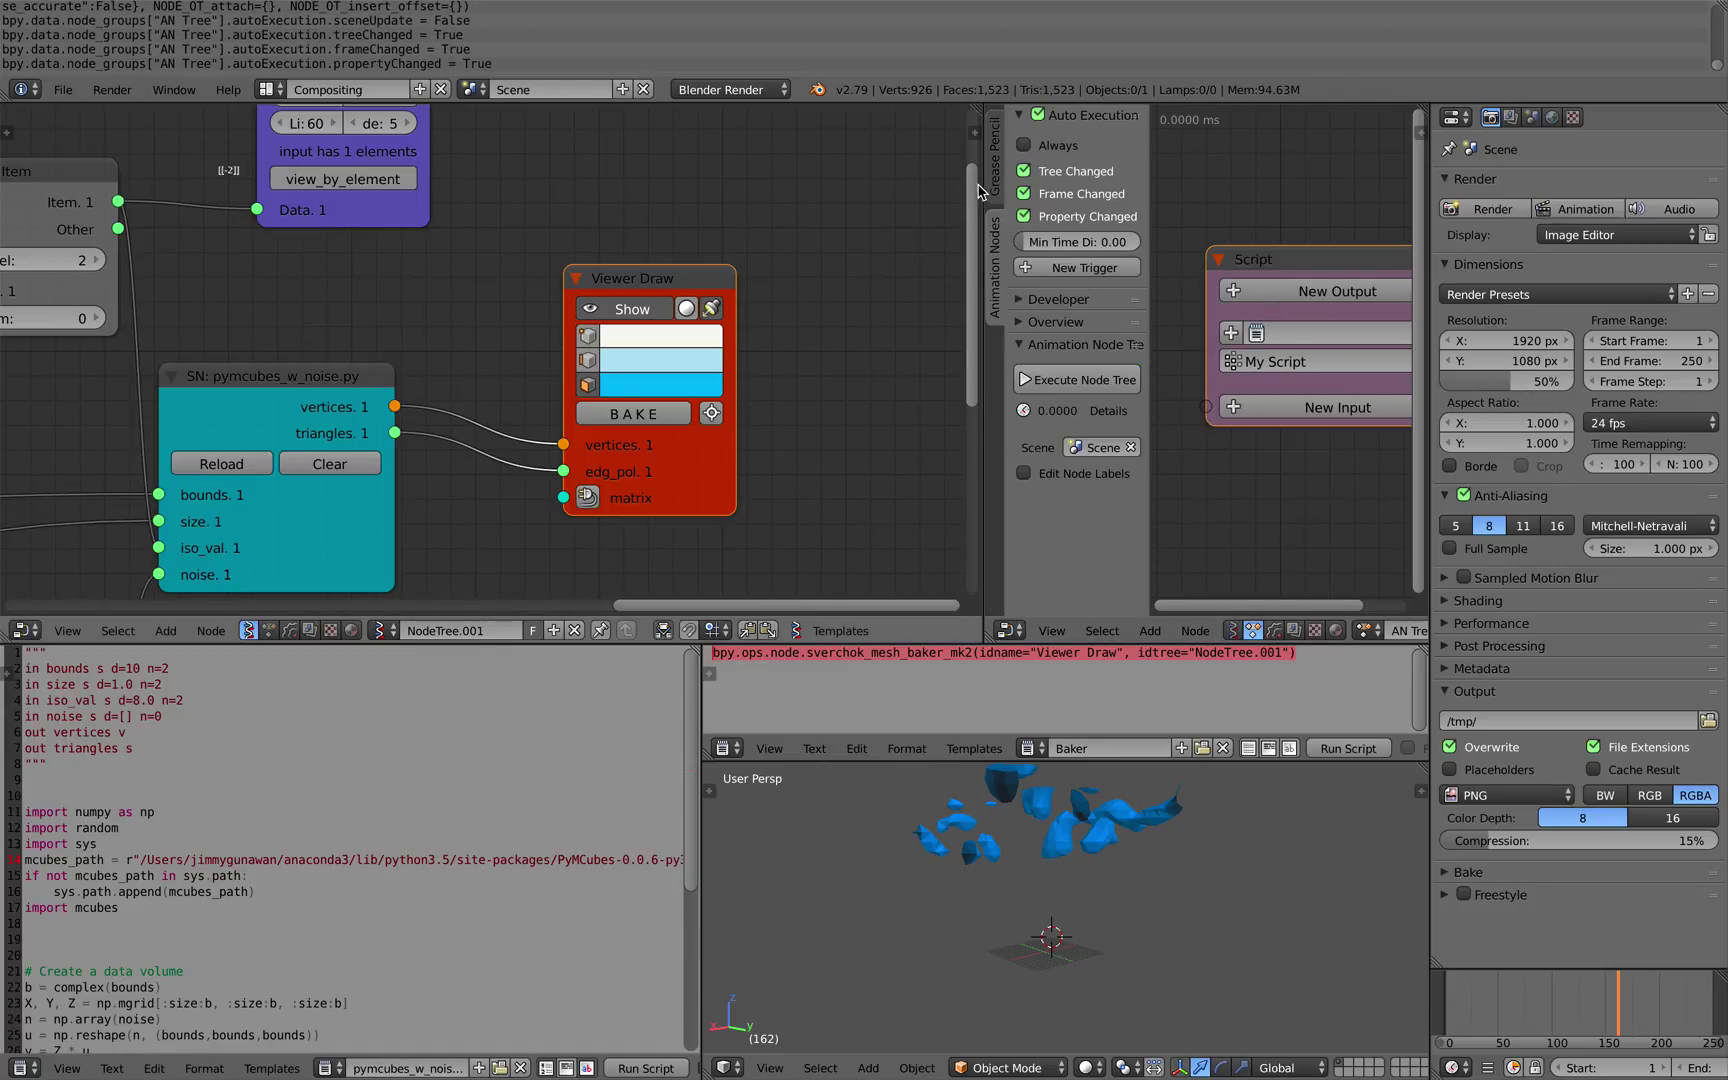
drag(983, 190, 835, 205)
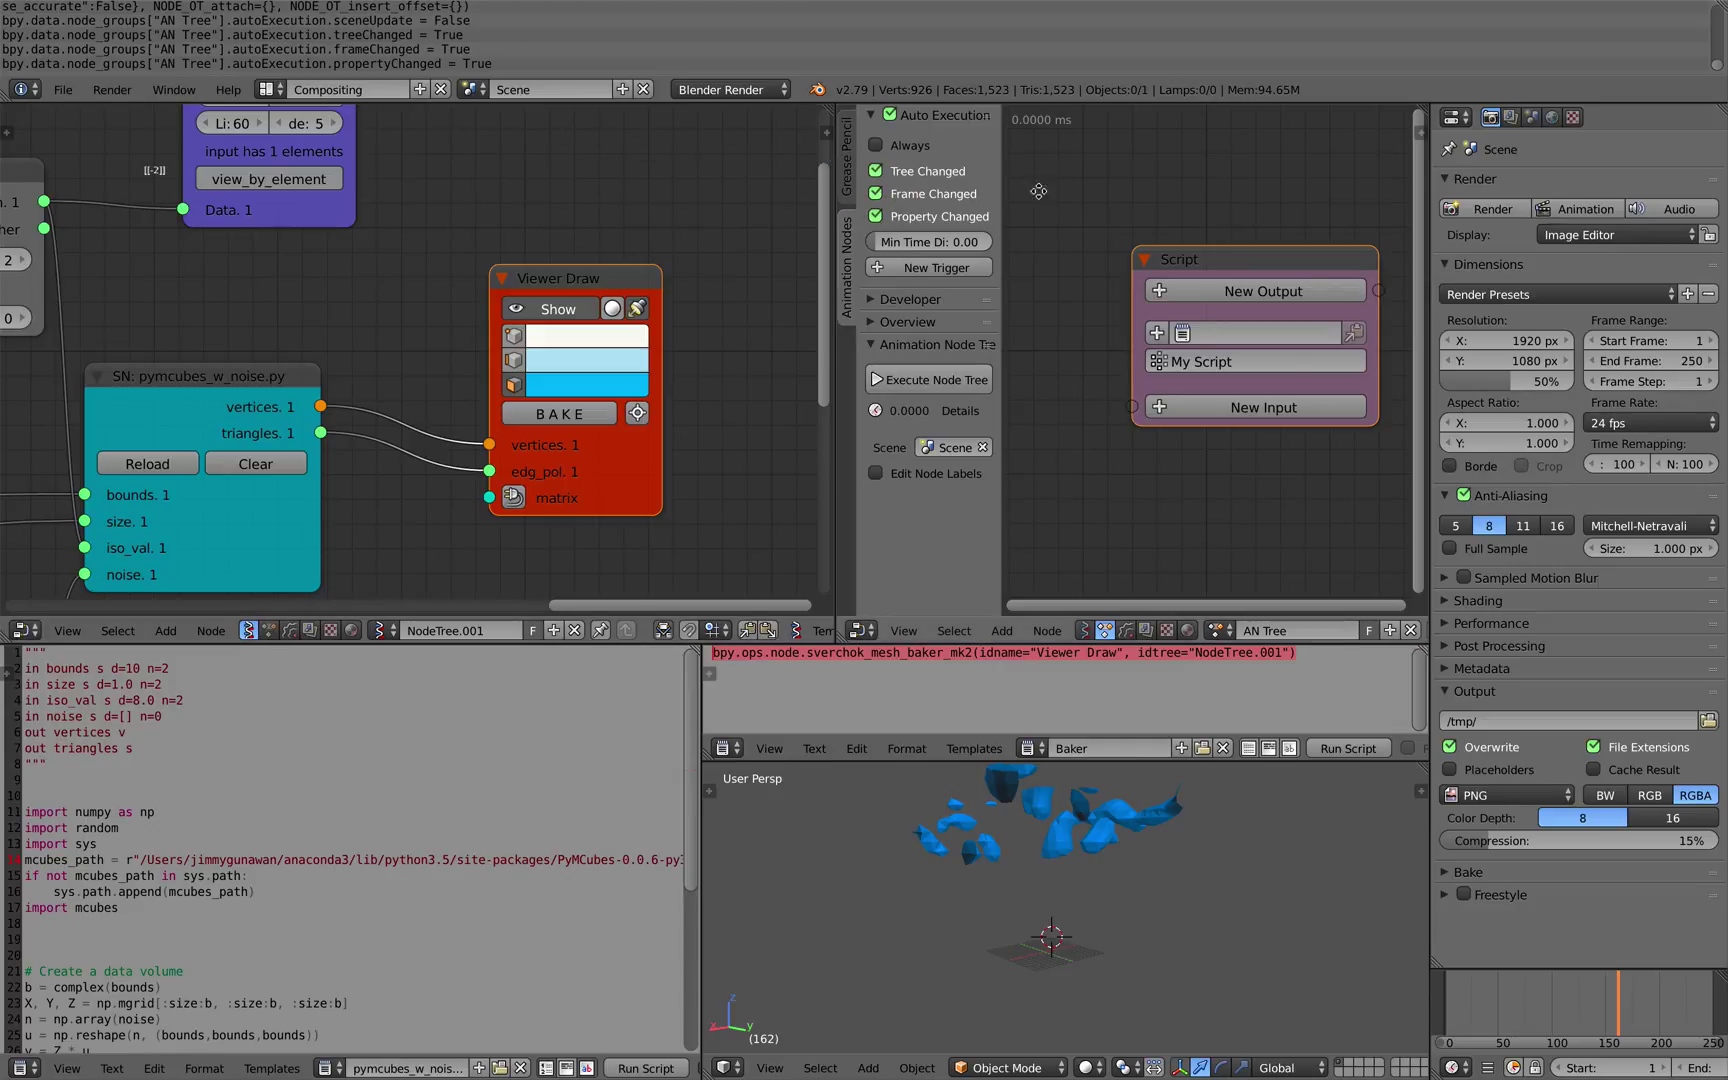
- Rename the Baker text block as baker.py and assign it to the Script node
middle_drag(1039, 191, 988, 187)
click(1151, 304)
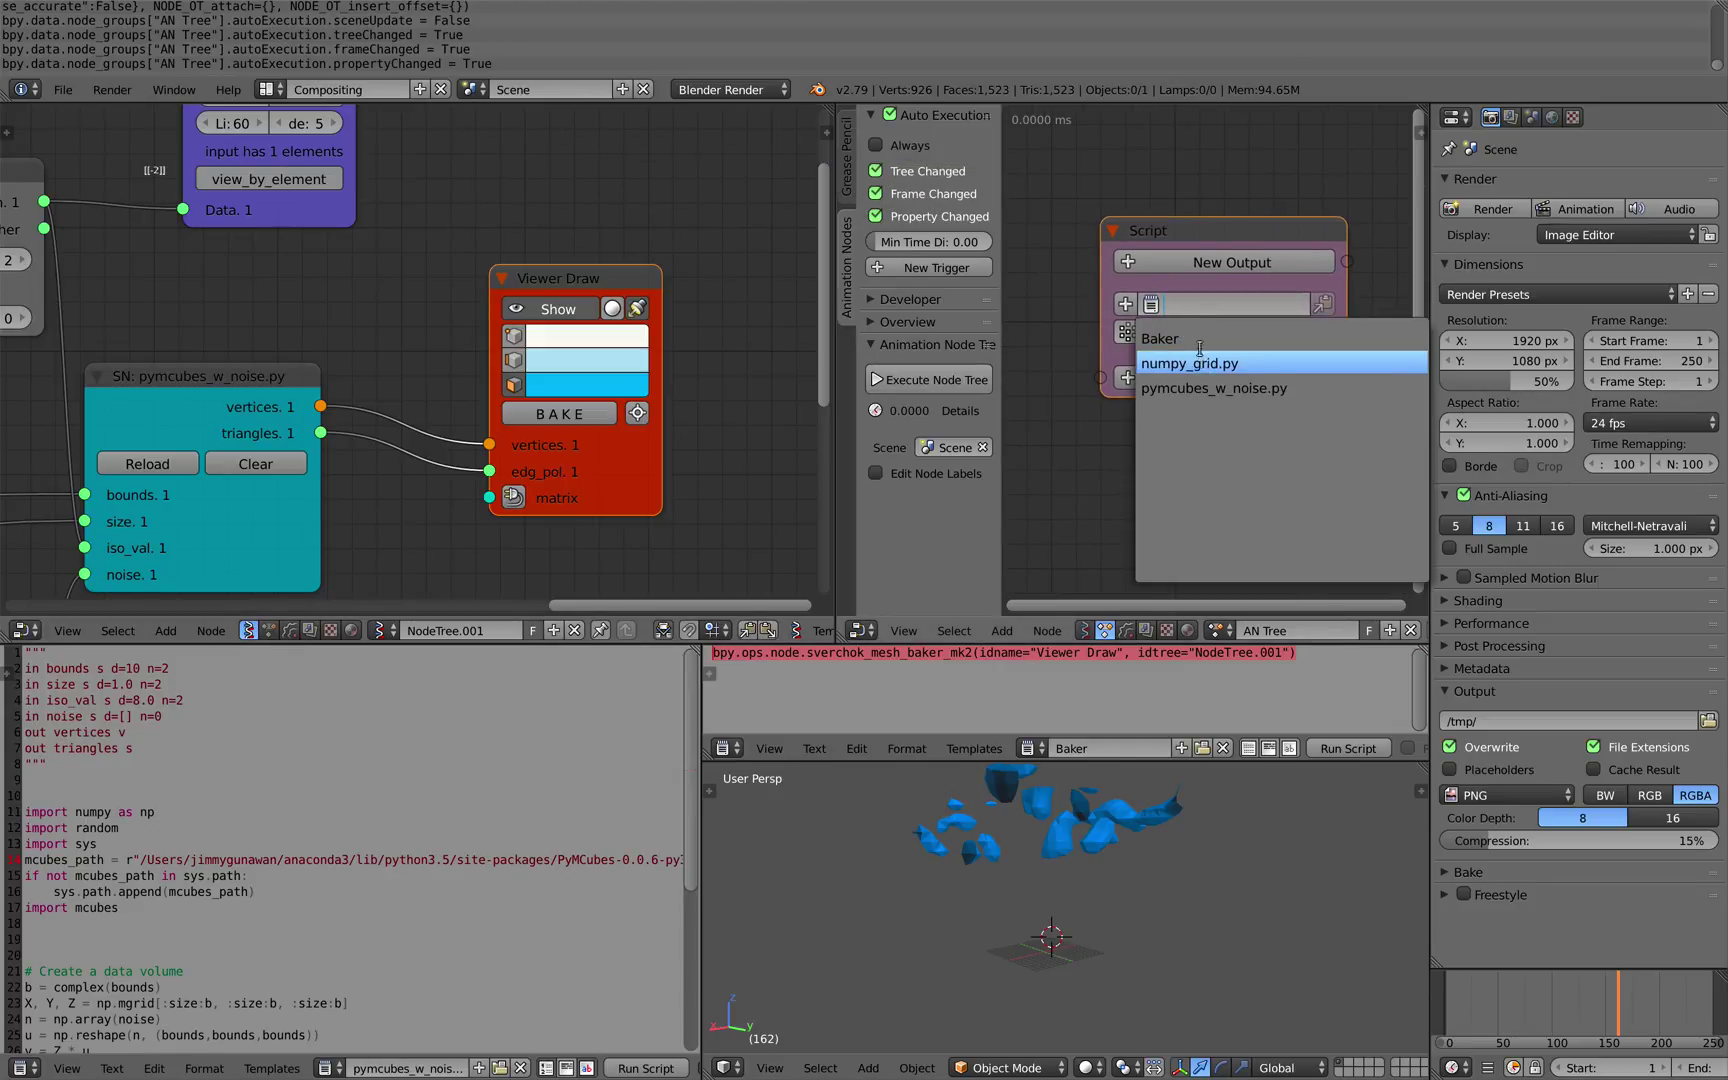
click(1195, 338)
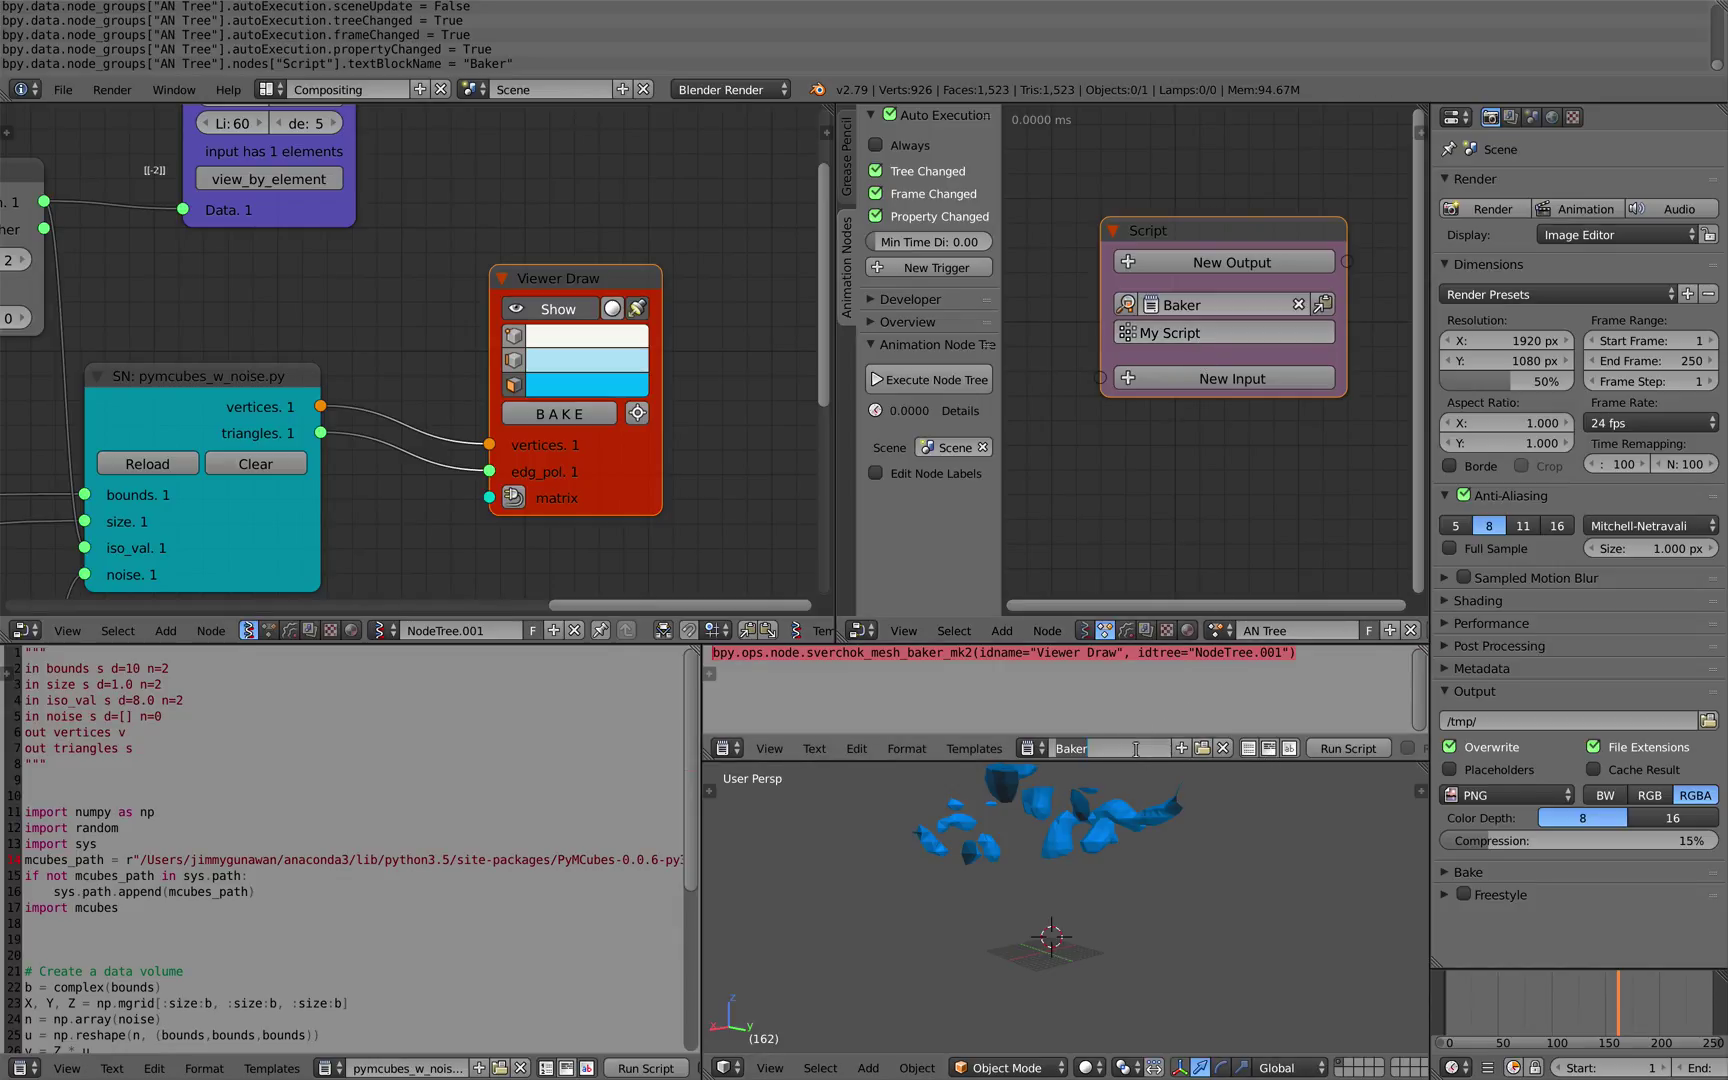
text(y)
key(Return)
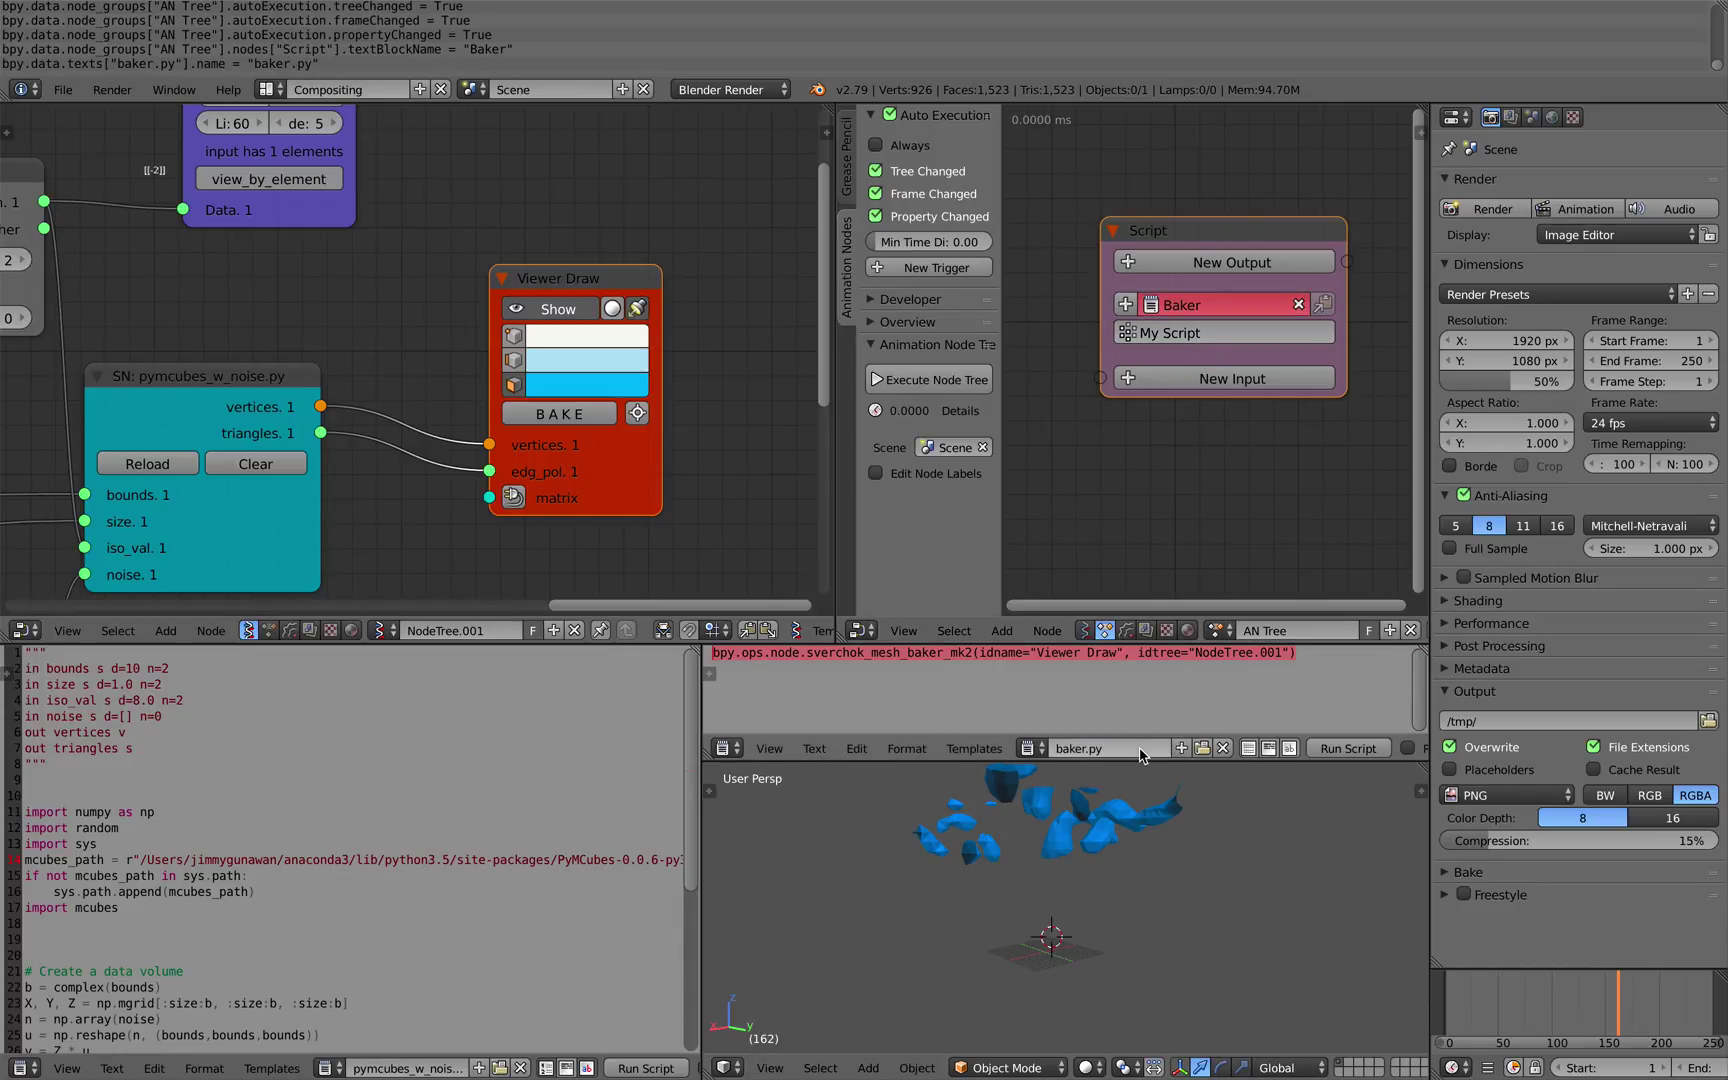
click(1151, 304)
click(1188, 339)
- Save over sv_marching_cube_noise_003.blend and name the Script node's subprogram BAKER
key(ctrl+s)
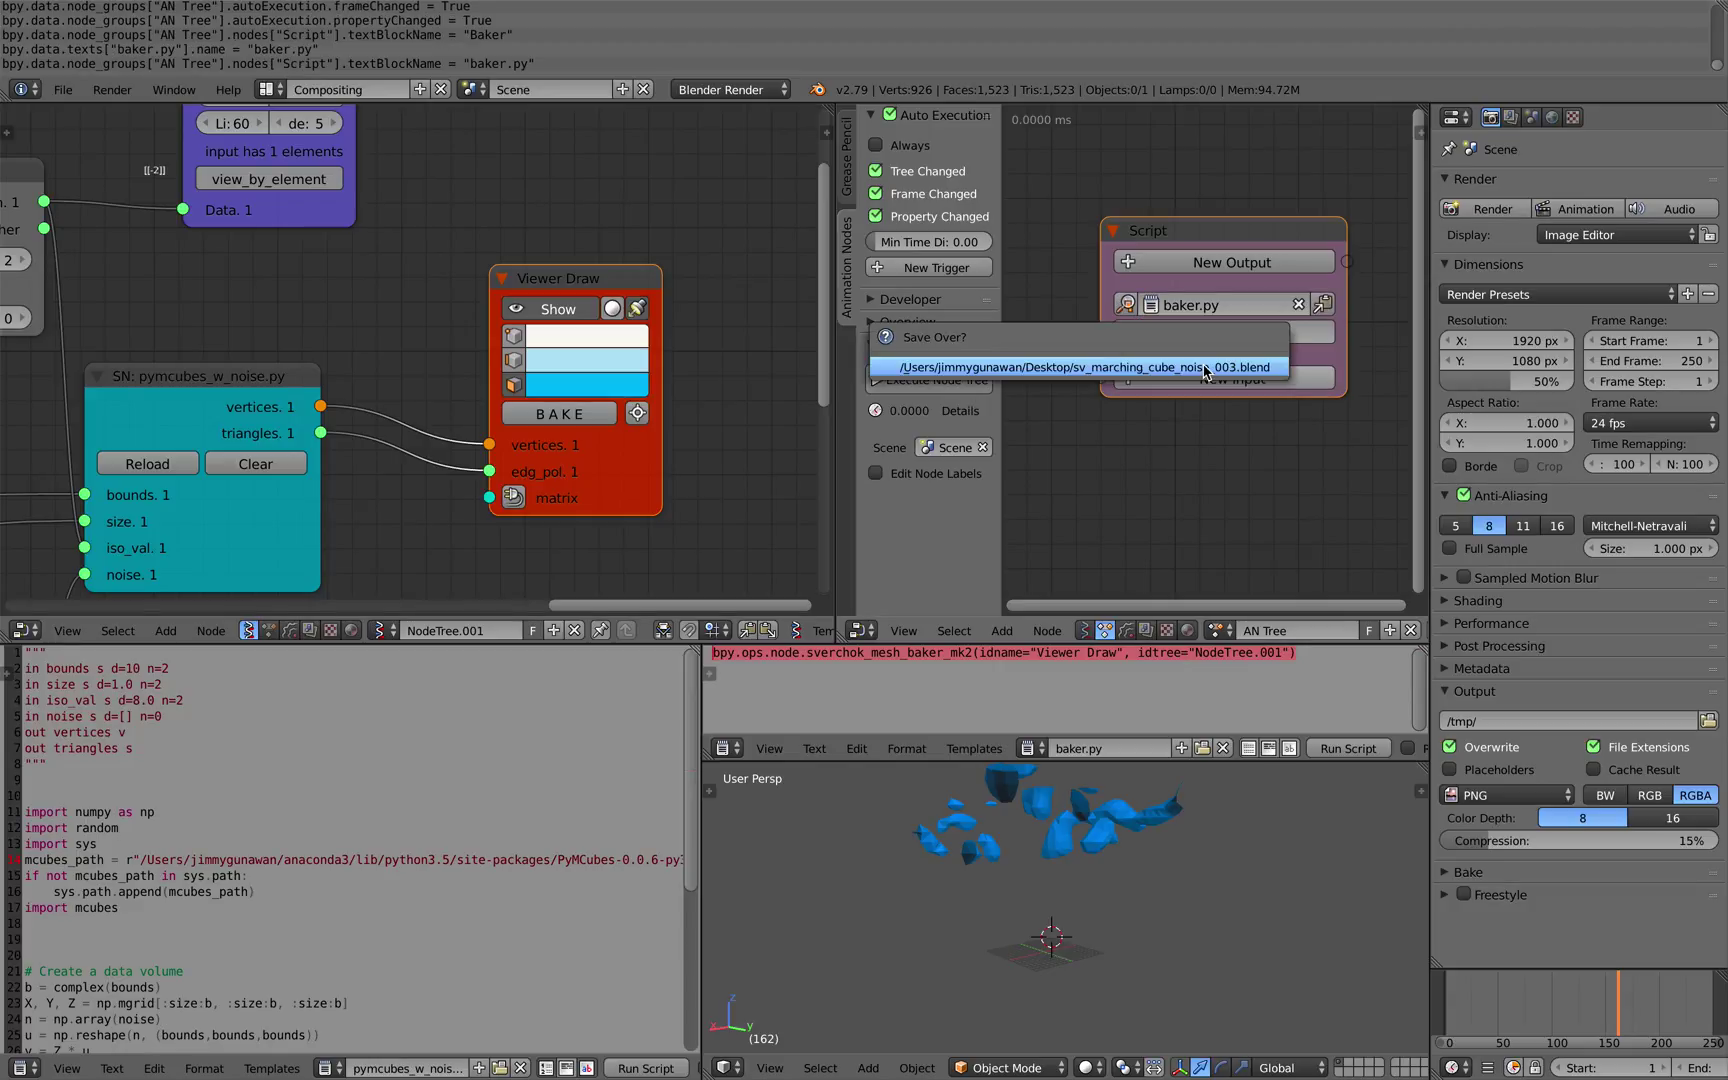
click(1203, 370)
scroll(1223, 429, down, 4)
middle_drag(1223, 429, 1165, 362)
key(shift+a)
text(BAKER)
key(Return)
- Add an Invoke Subprogram node for BAKER below the Script node
key(shift+a)
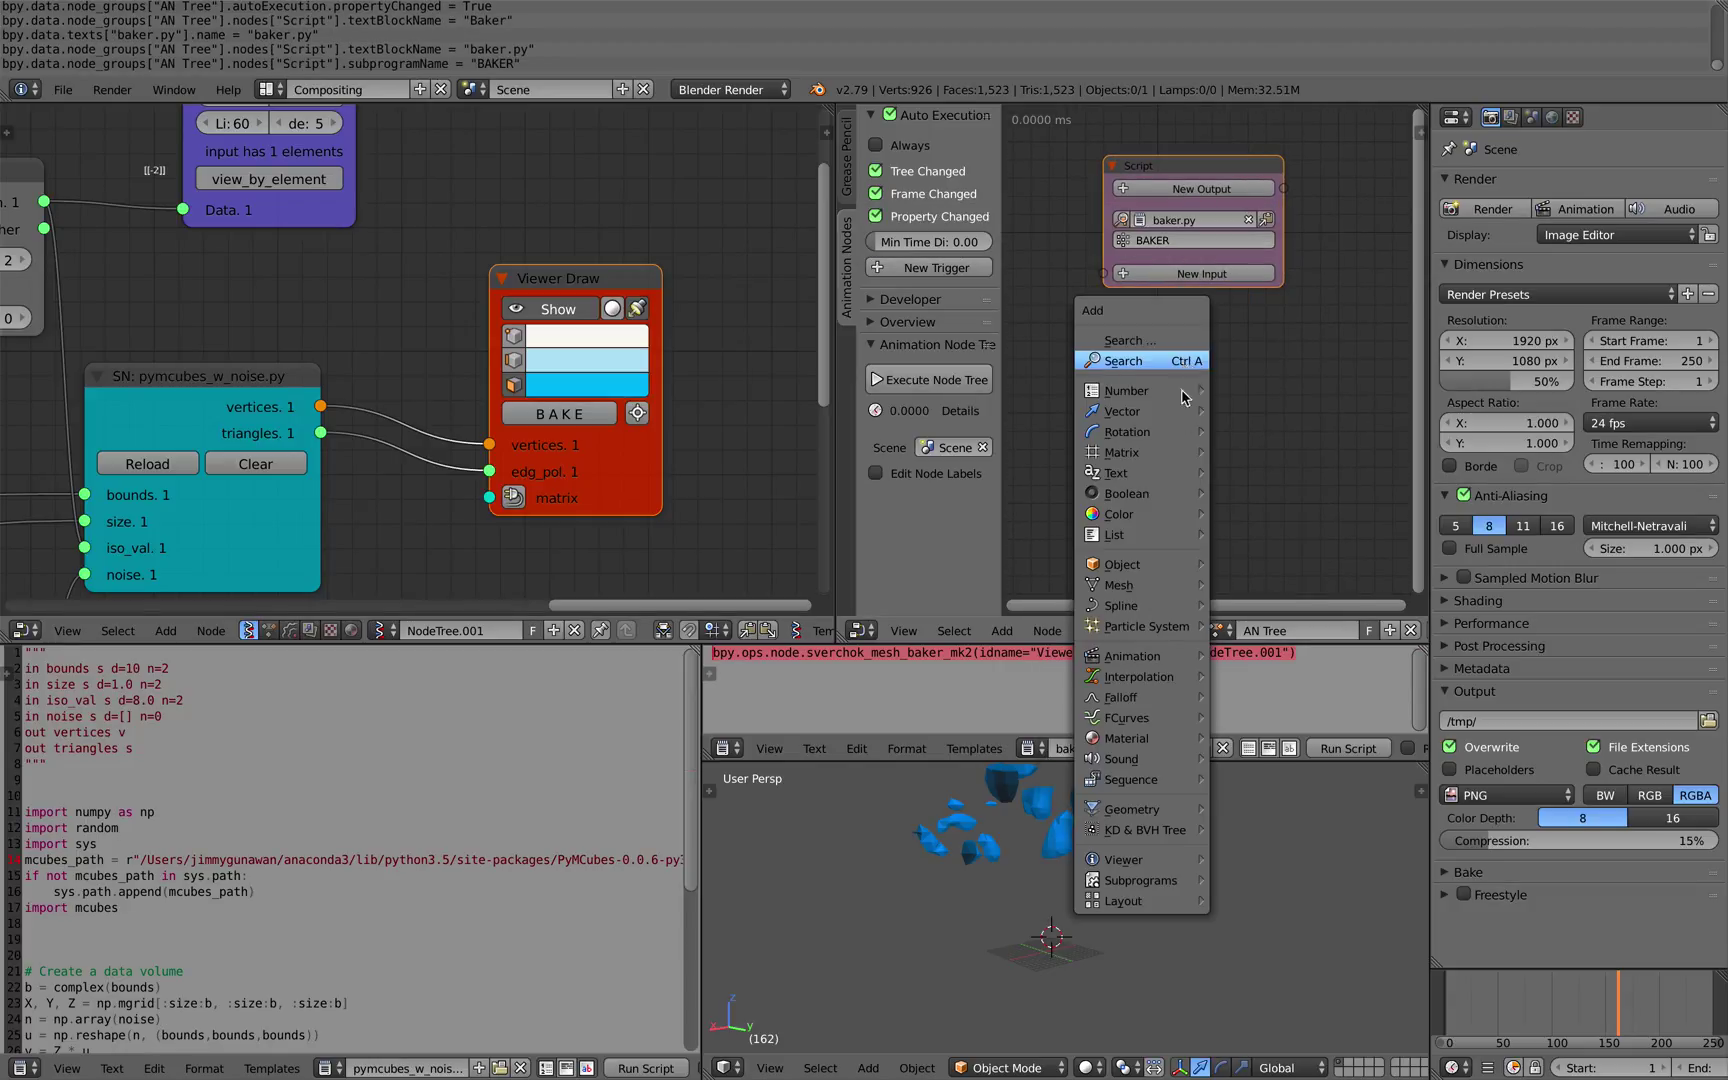
mouse_move(1172, 880)
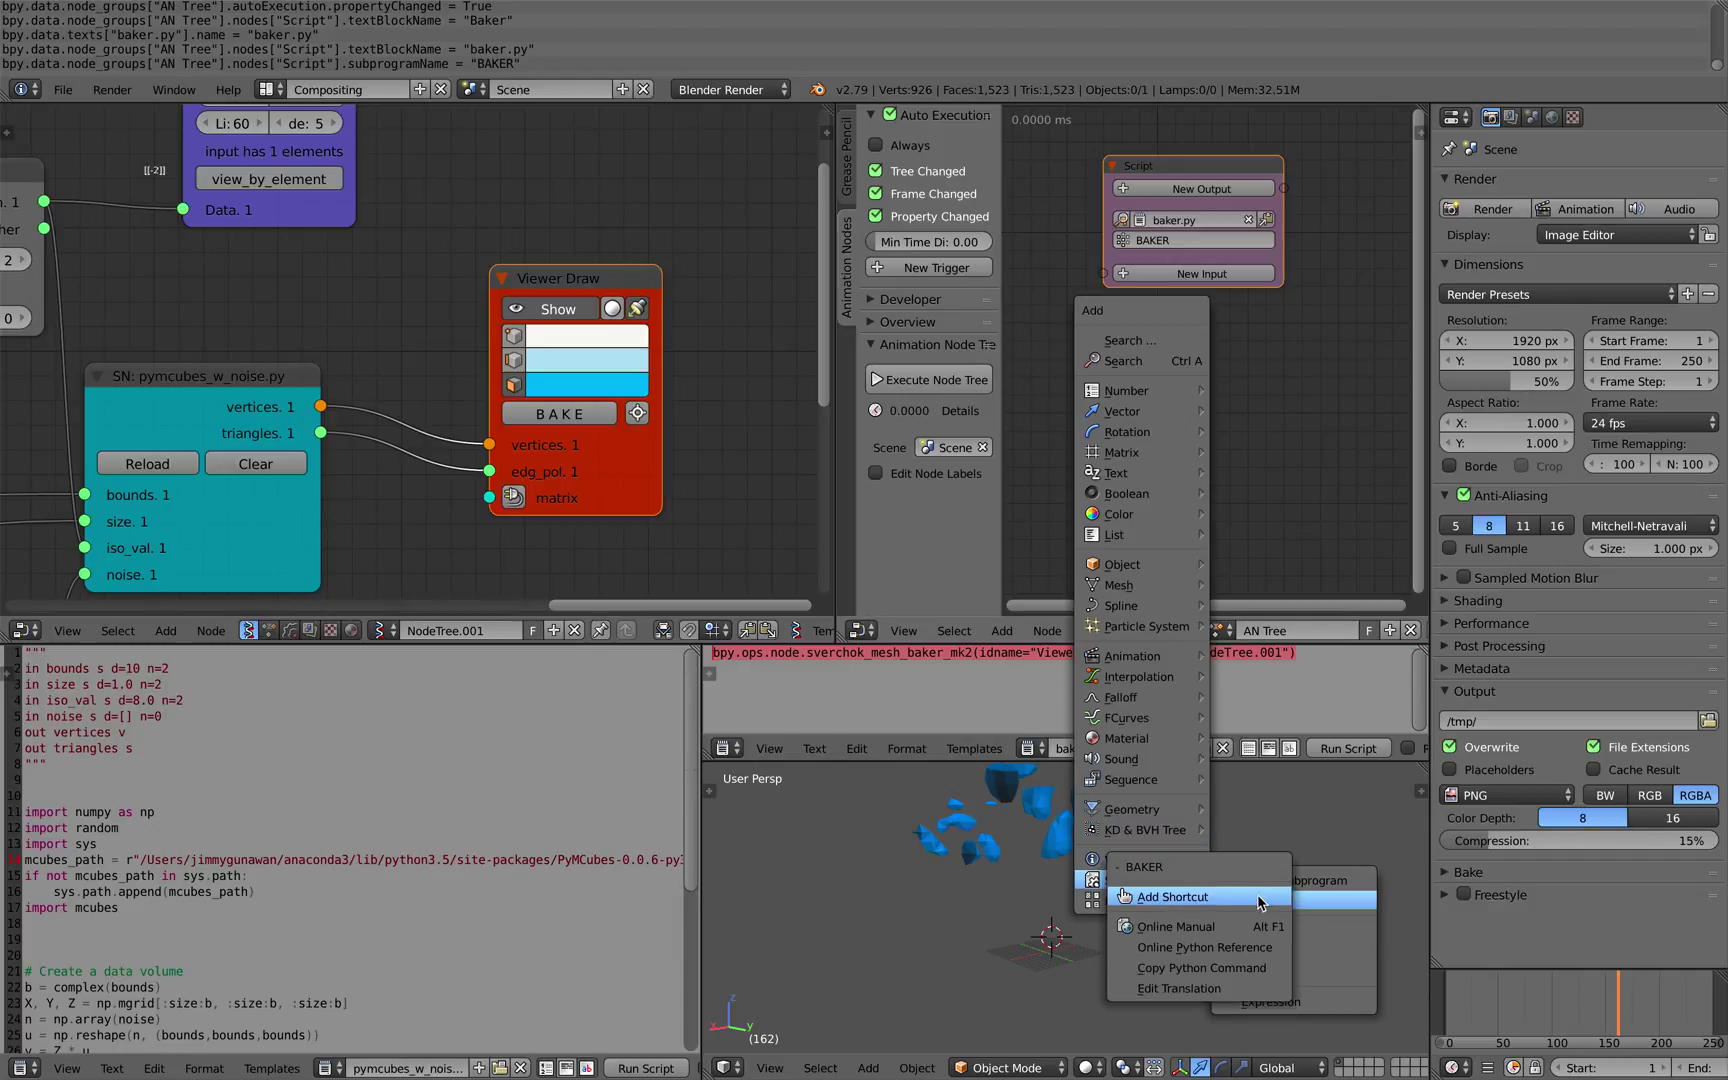
click(1256, 897)
click(1119, 385)
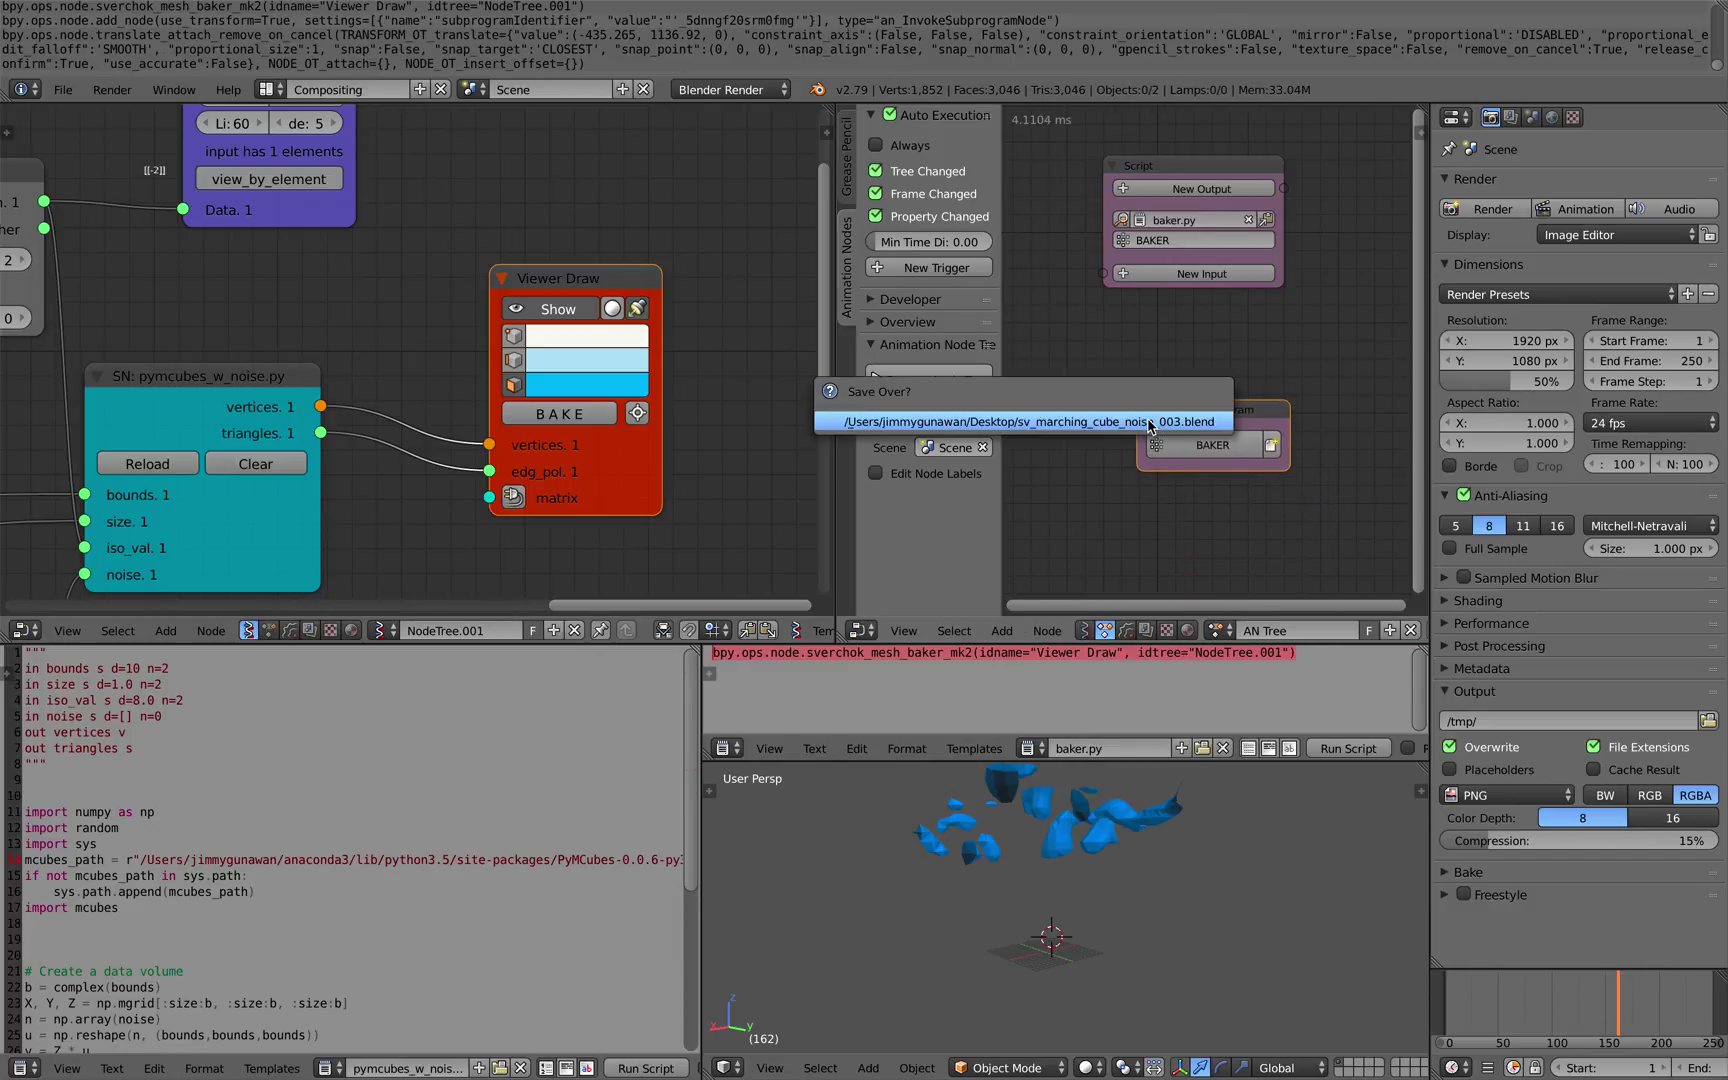
middle_drag(1222, 909, 1165, 905)
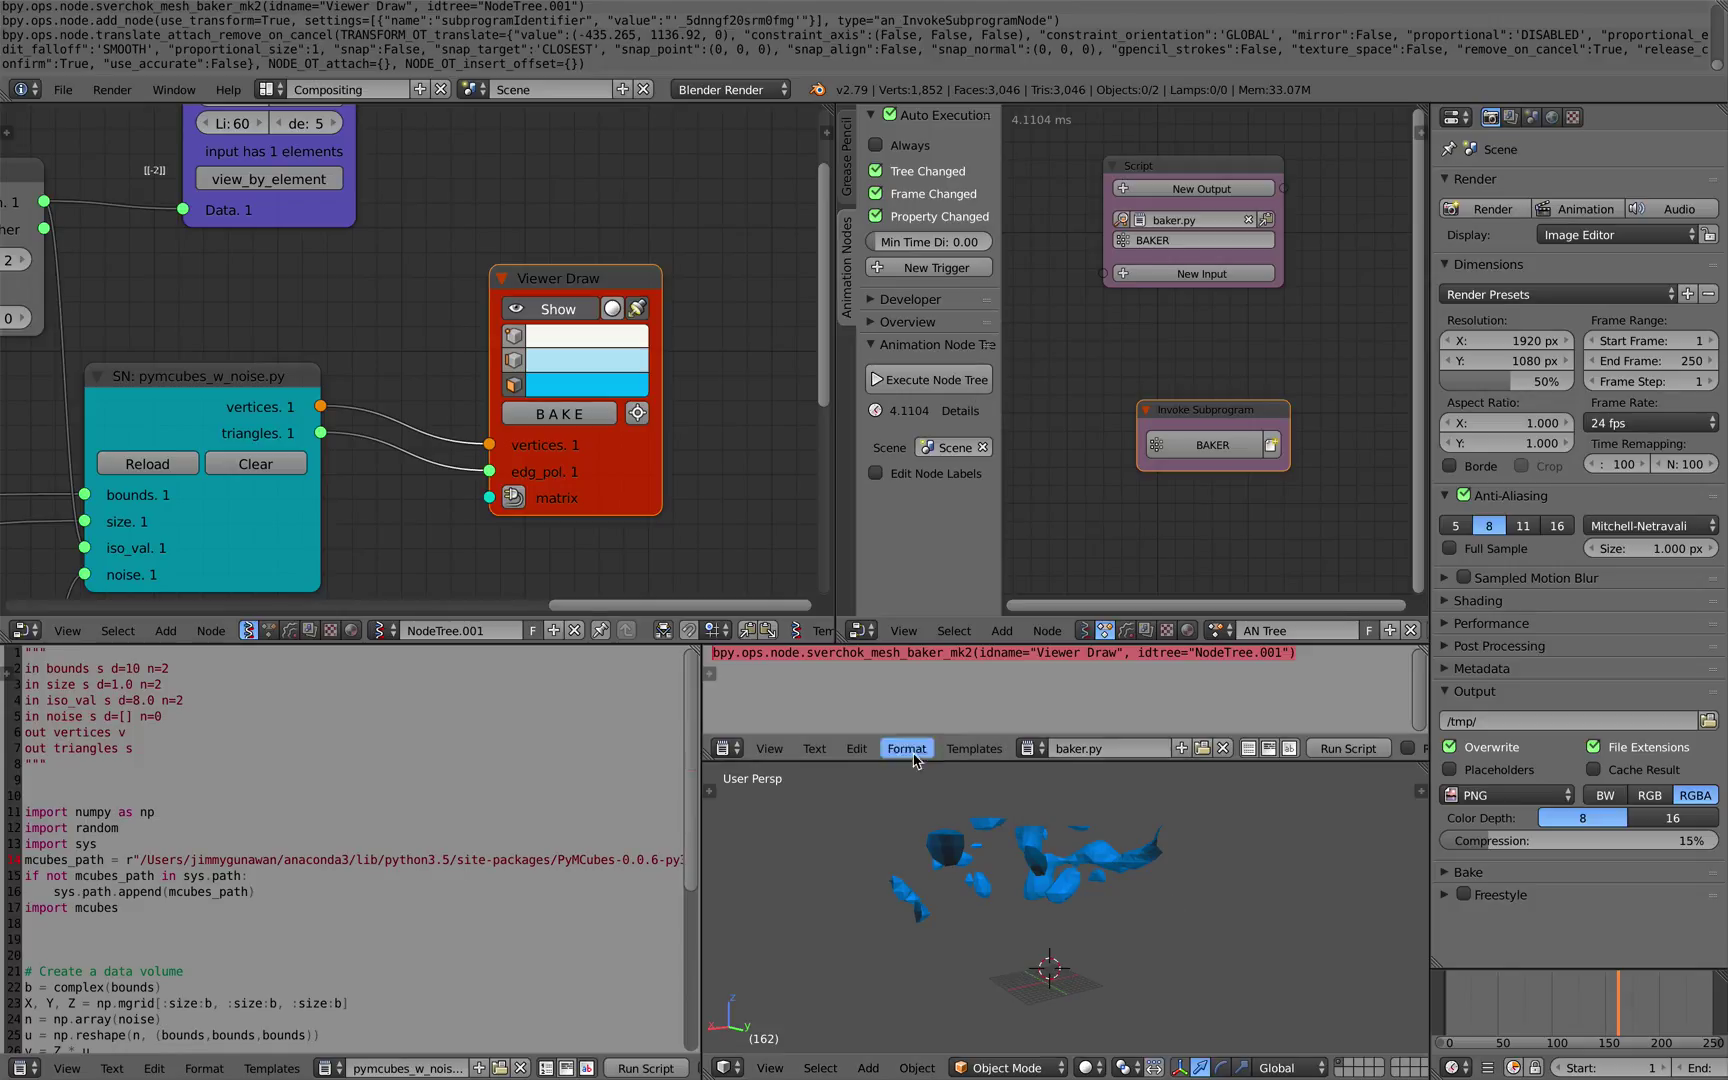
- Add a Frame info node to NodeTree.001 and link its Current Frame output to List Item's item input
scroll(459, 466, down, 1)
middle_drag(459, 466, 555, 459)
middle_drag(414, 309, 602, 449)
key(shift+a)
click(297, 212)
text(fra)
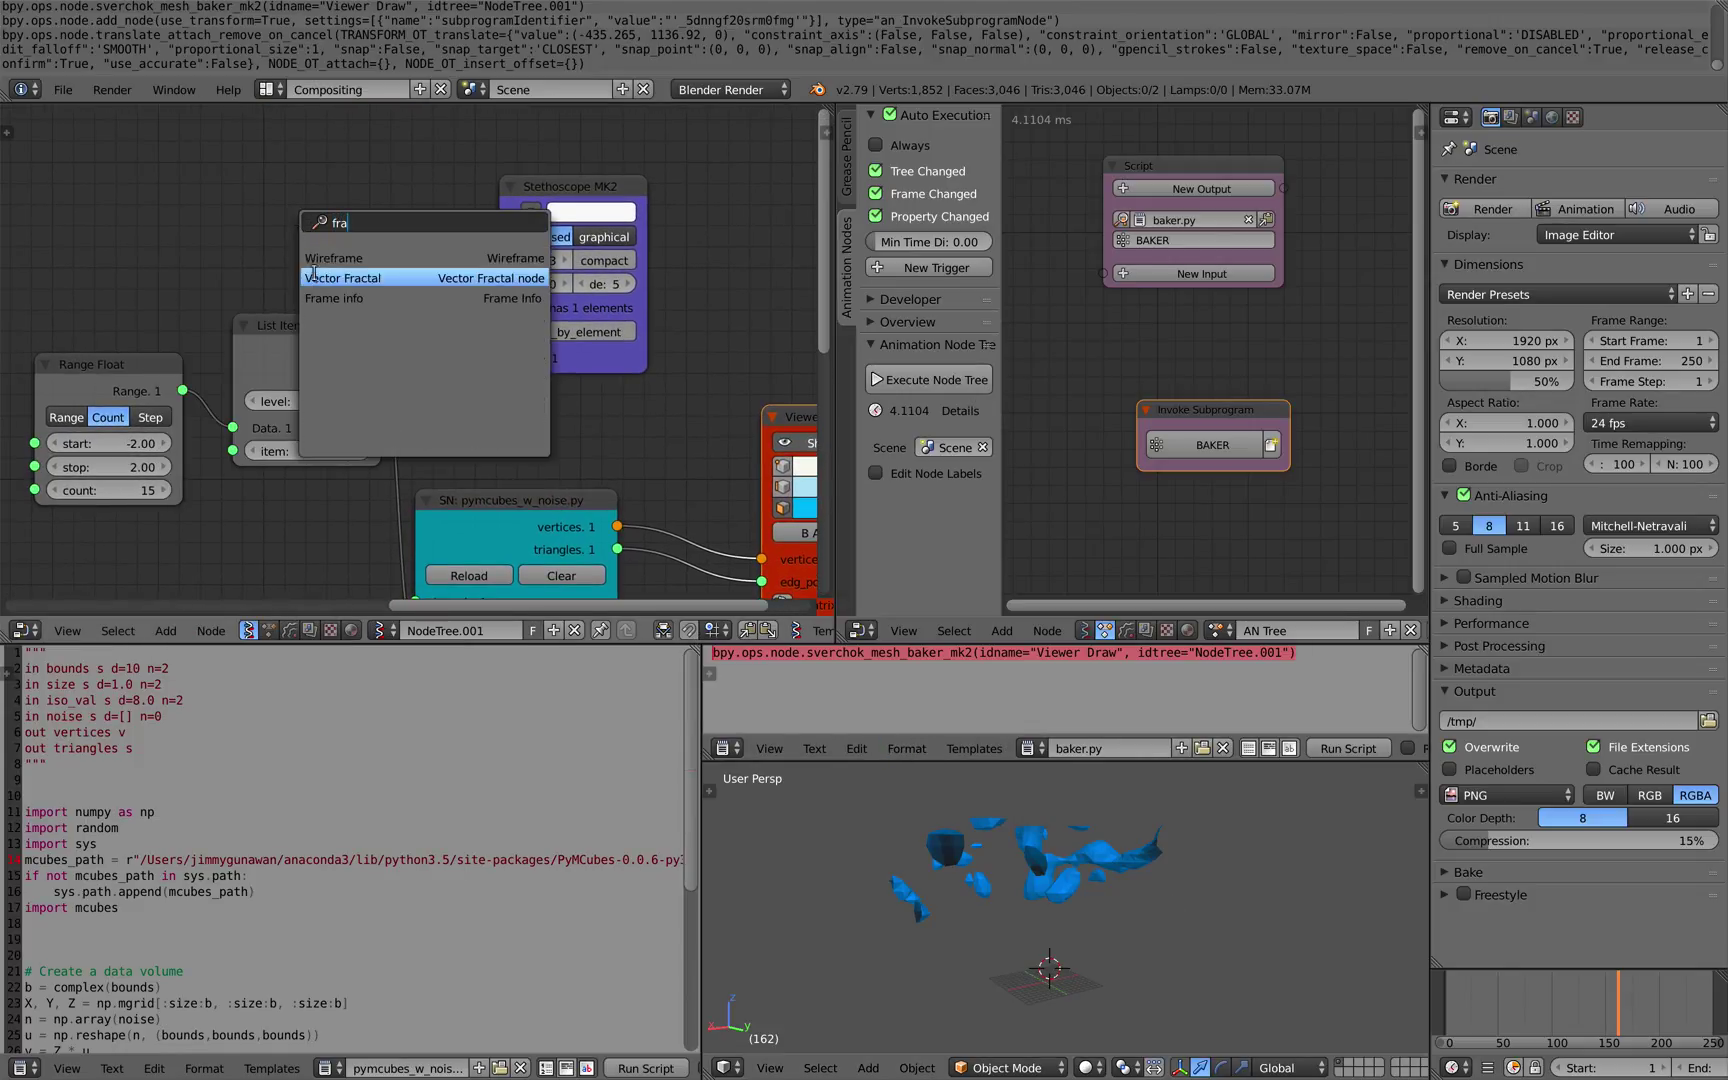
click(313, 295)
click(112, 148)
drag(273, 191, 232, 451)
middle_drag(565, 508, 640, 440)
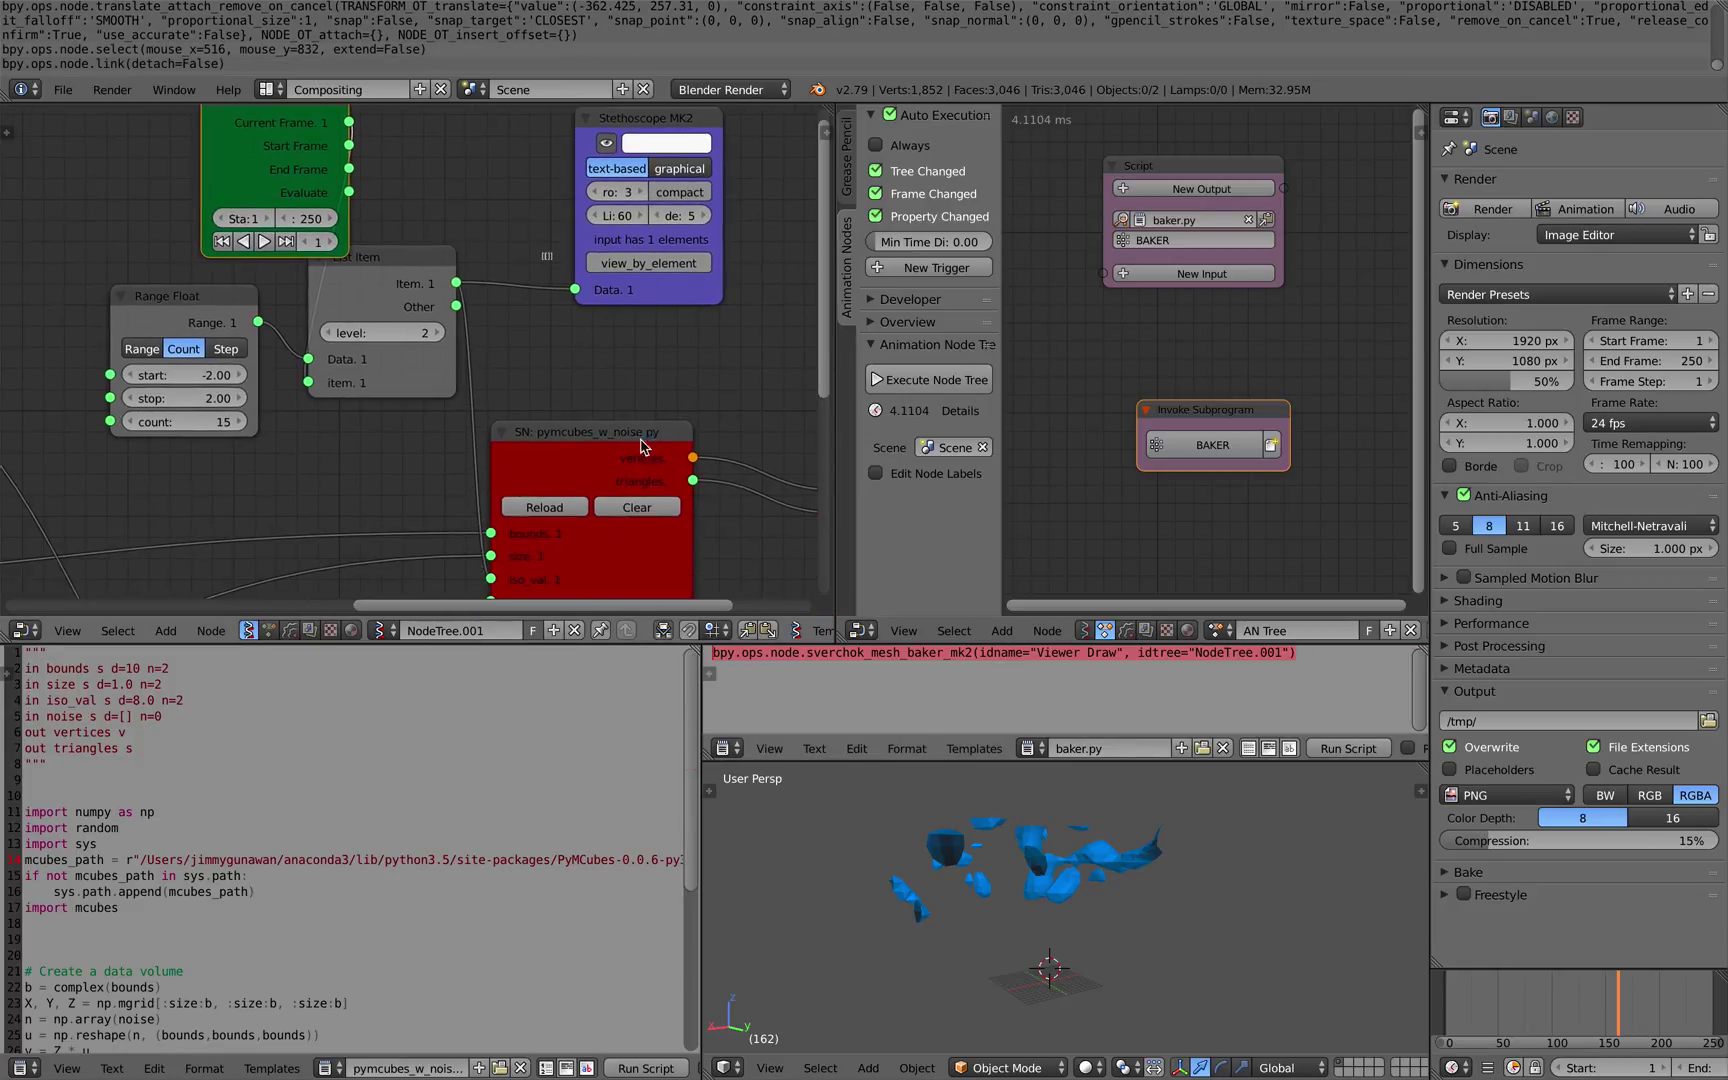
drag(268, 164, 121, 175)
- Insert a Float to Int node between Frame info and List Item, and tidy List Item's placement
middle_drag(211, 200, 311, 223)
key(alt+space)
text(floa)
key(Down)
key(Down)
key(Return)
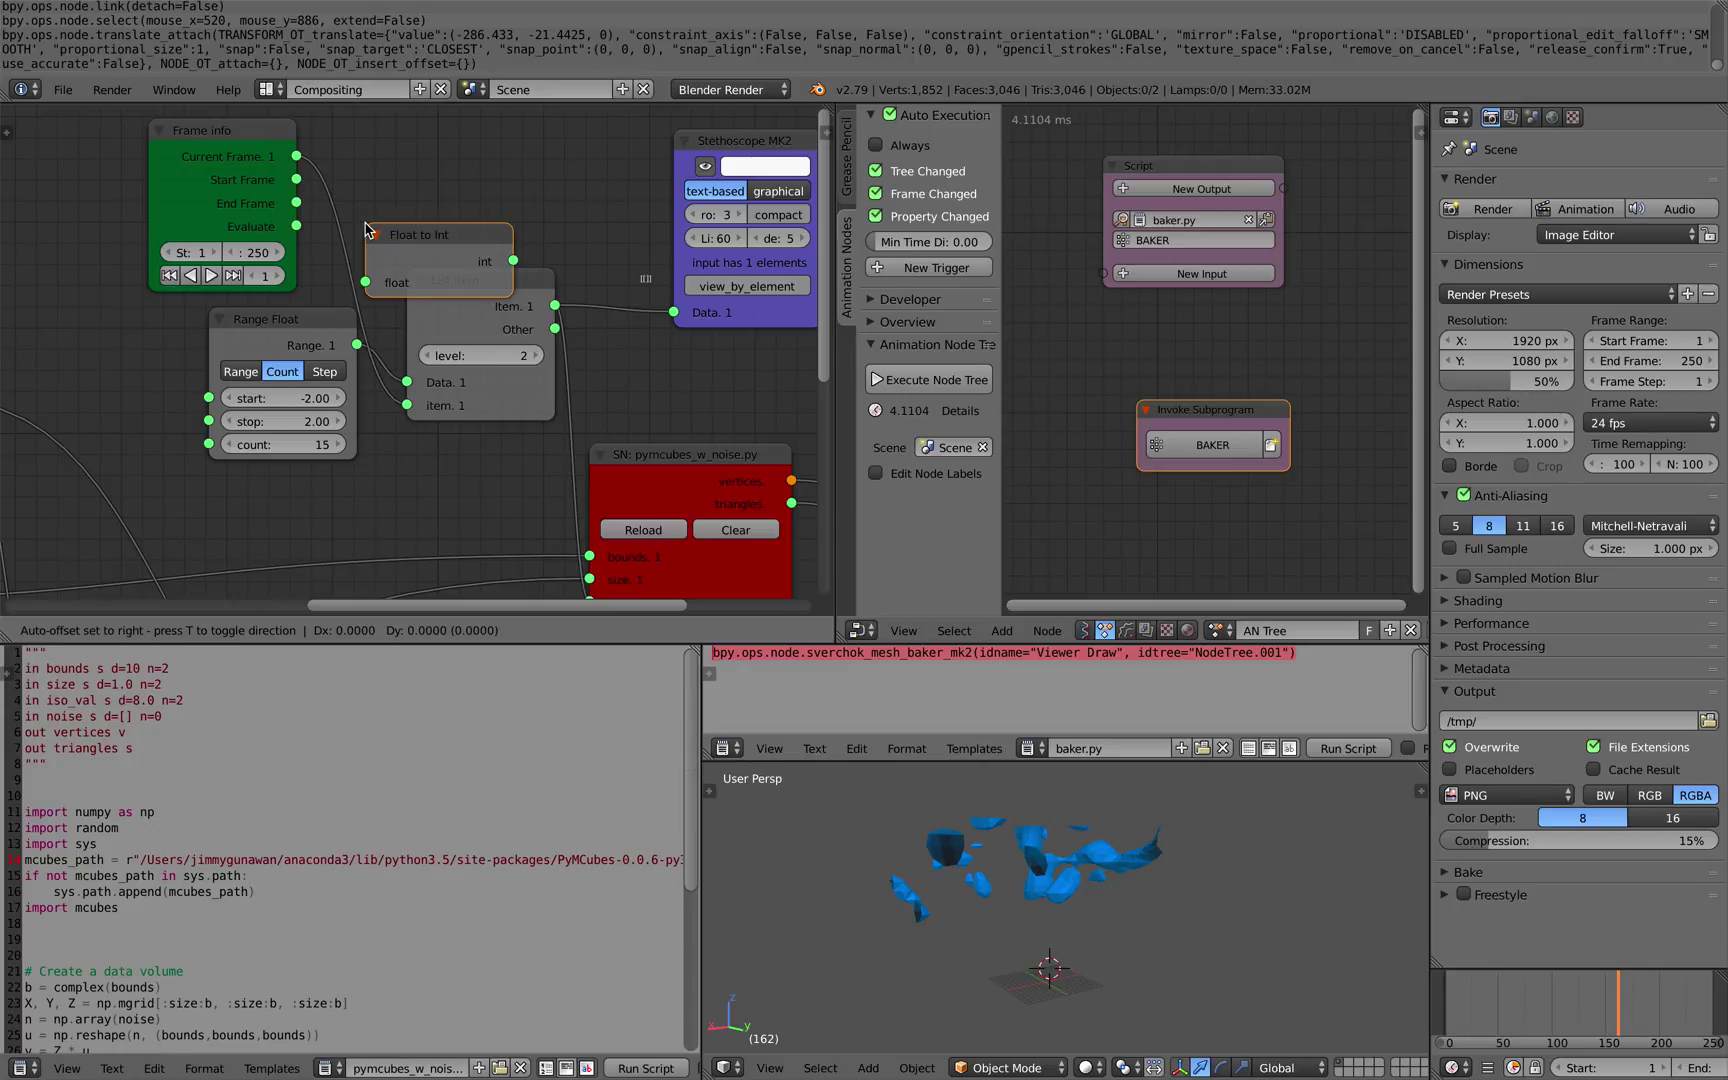
click(323, 200)
middle_drag(524, 234, 292, 235)
scroll(425, 268, down, 2)
middle_drag(450, 292, 434, 243)
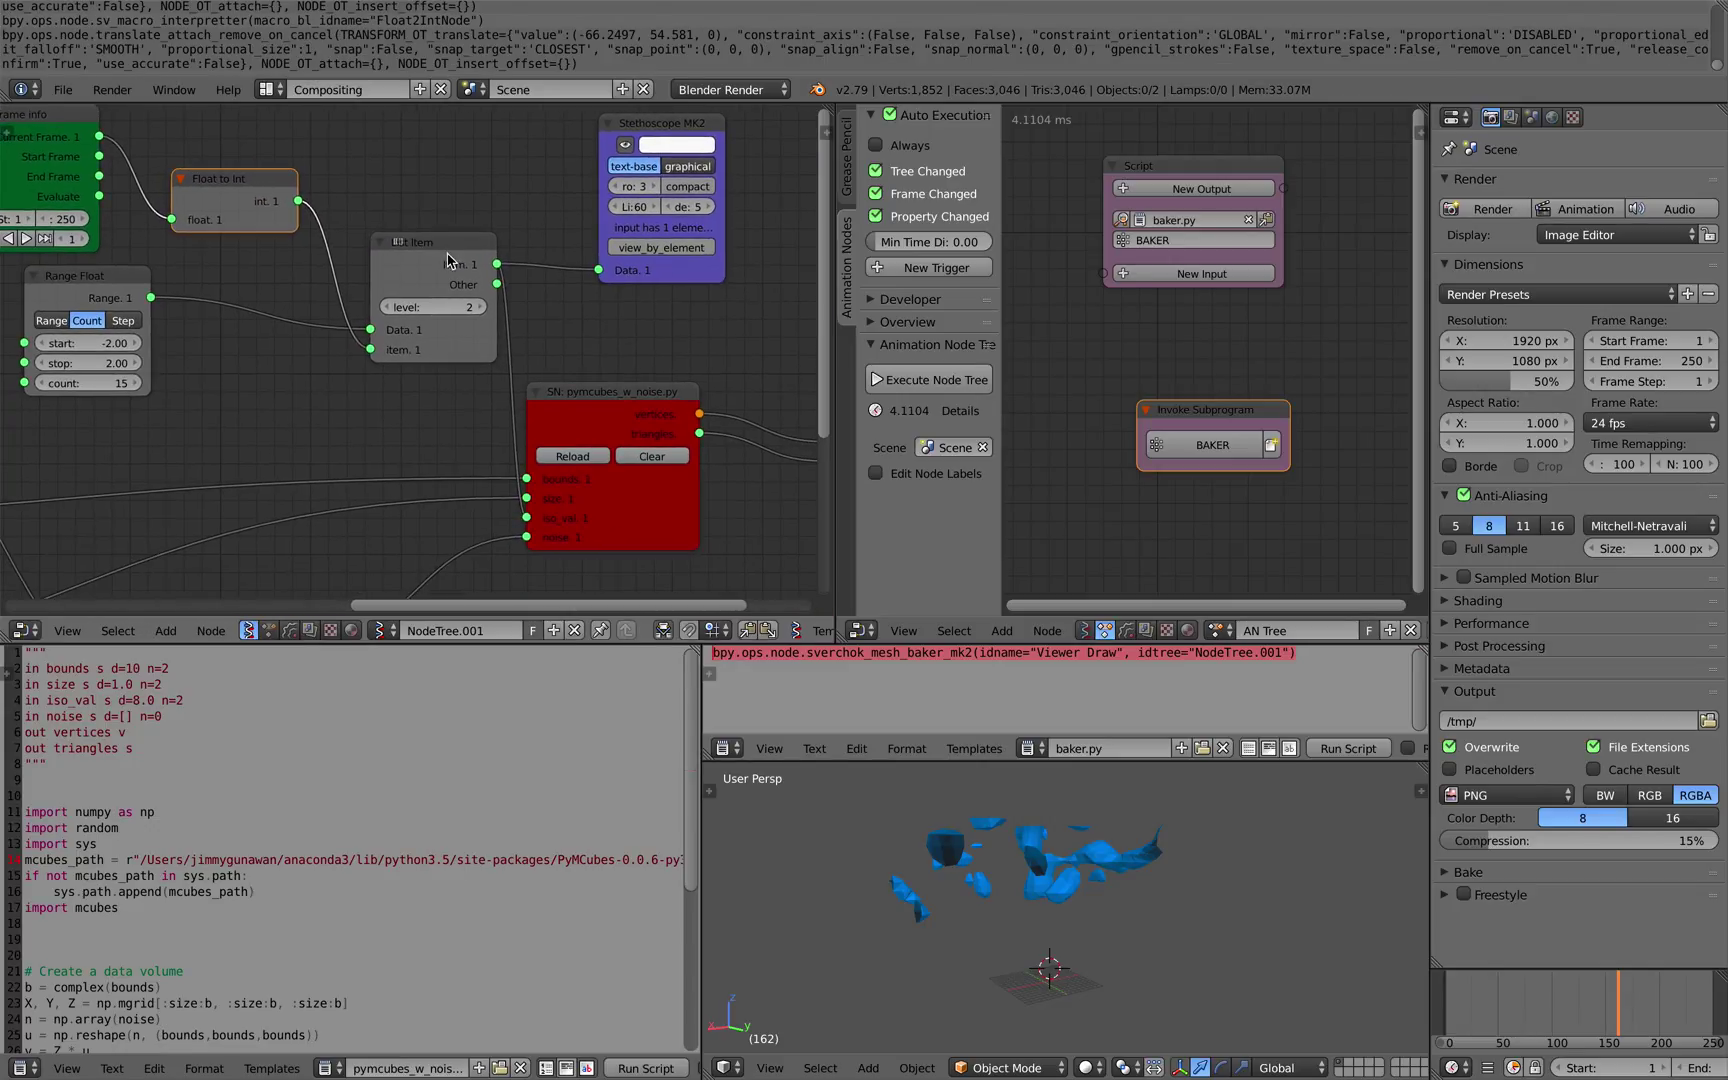
drag(446, 261, 428, 252)
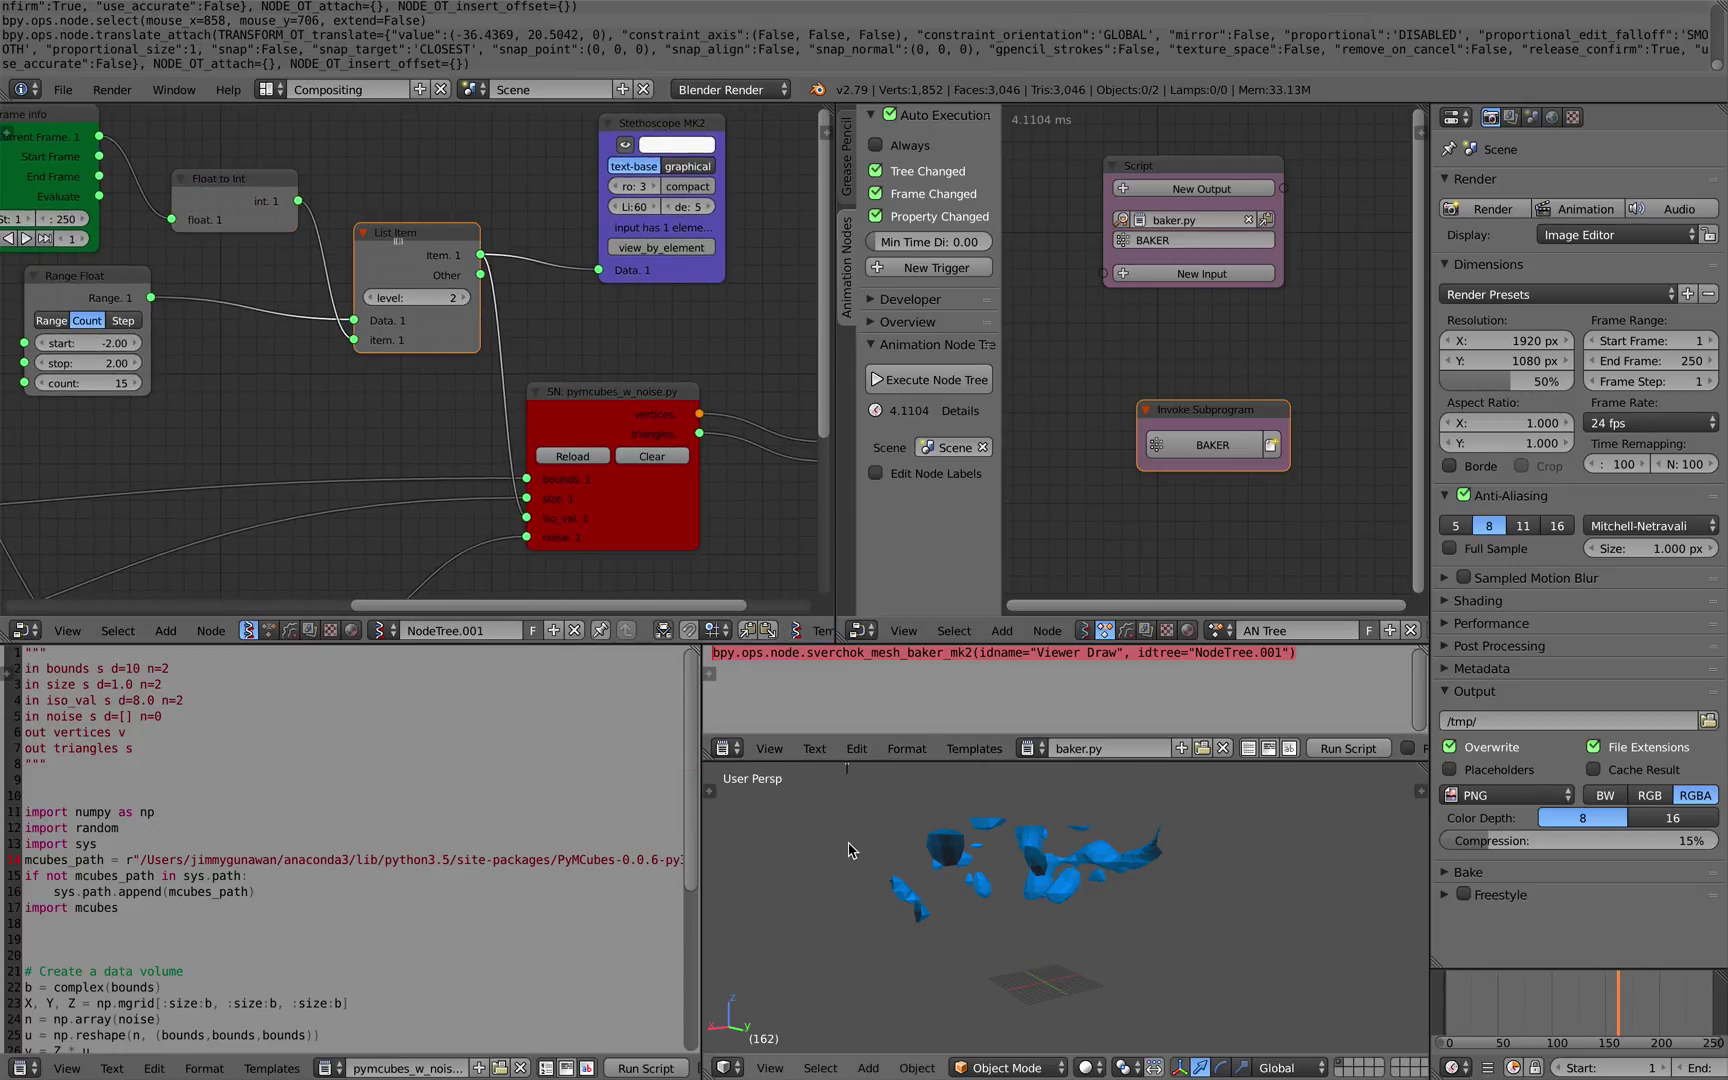
- Set the current frame to 0 and play the animation to bake a mesh on every frame
scroll(1620, 1060, down, 5)
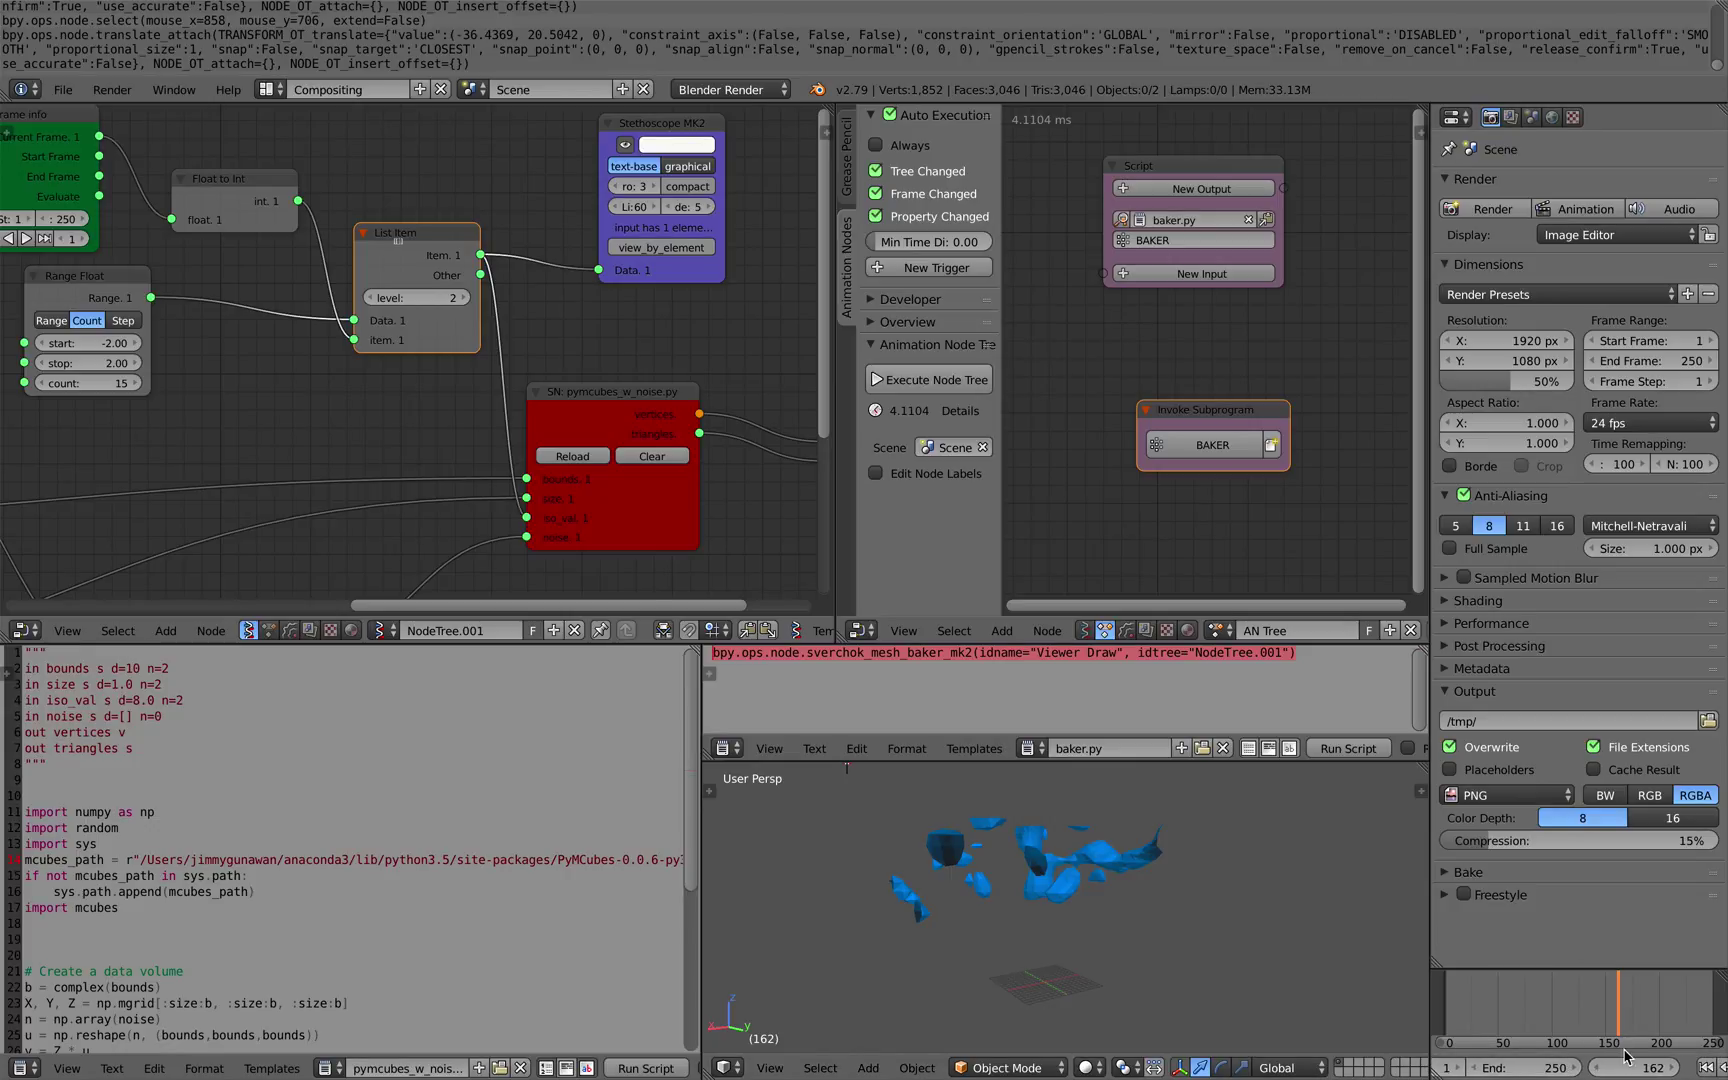
text(0)
key(Return)
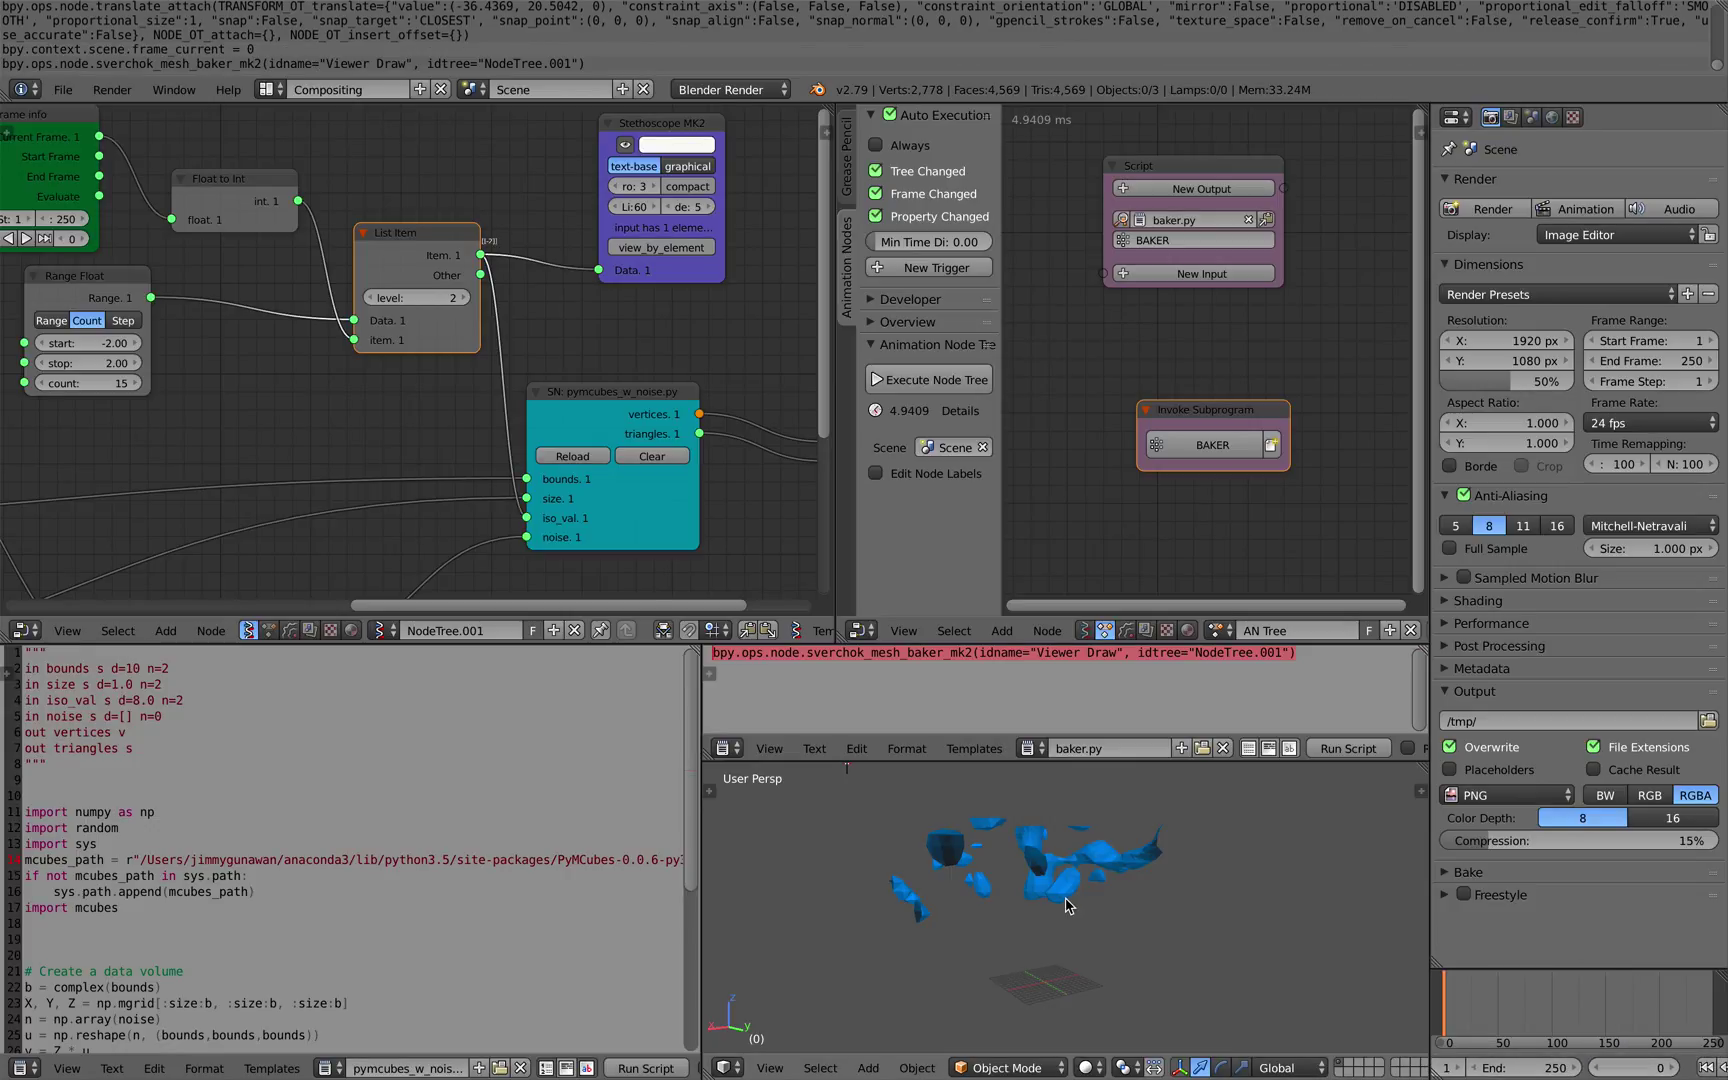
key(alt+a)
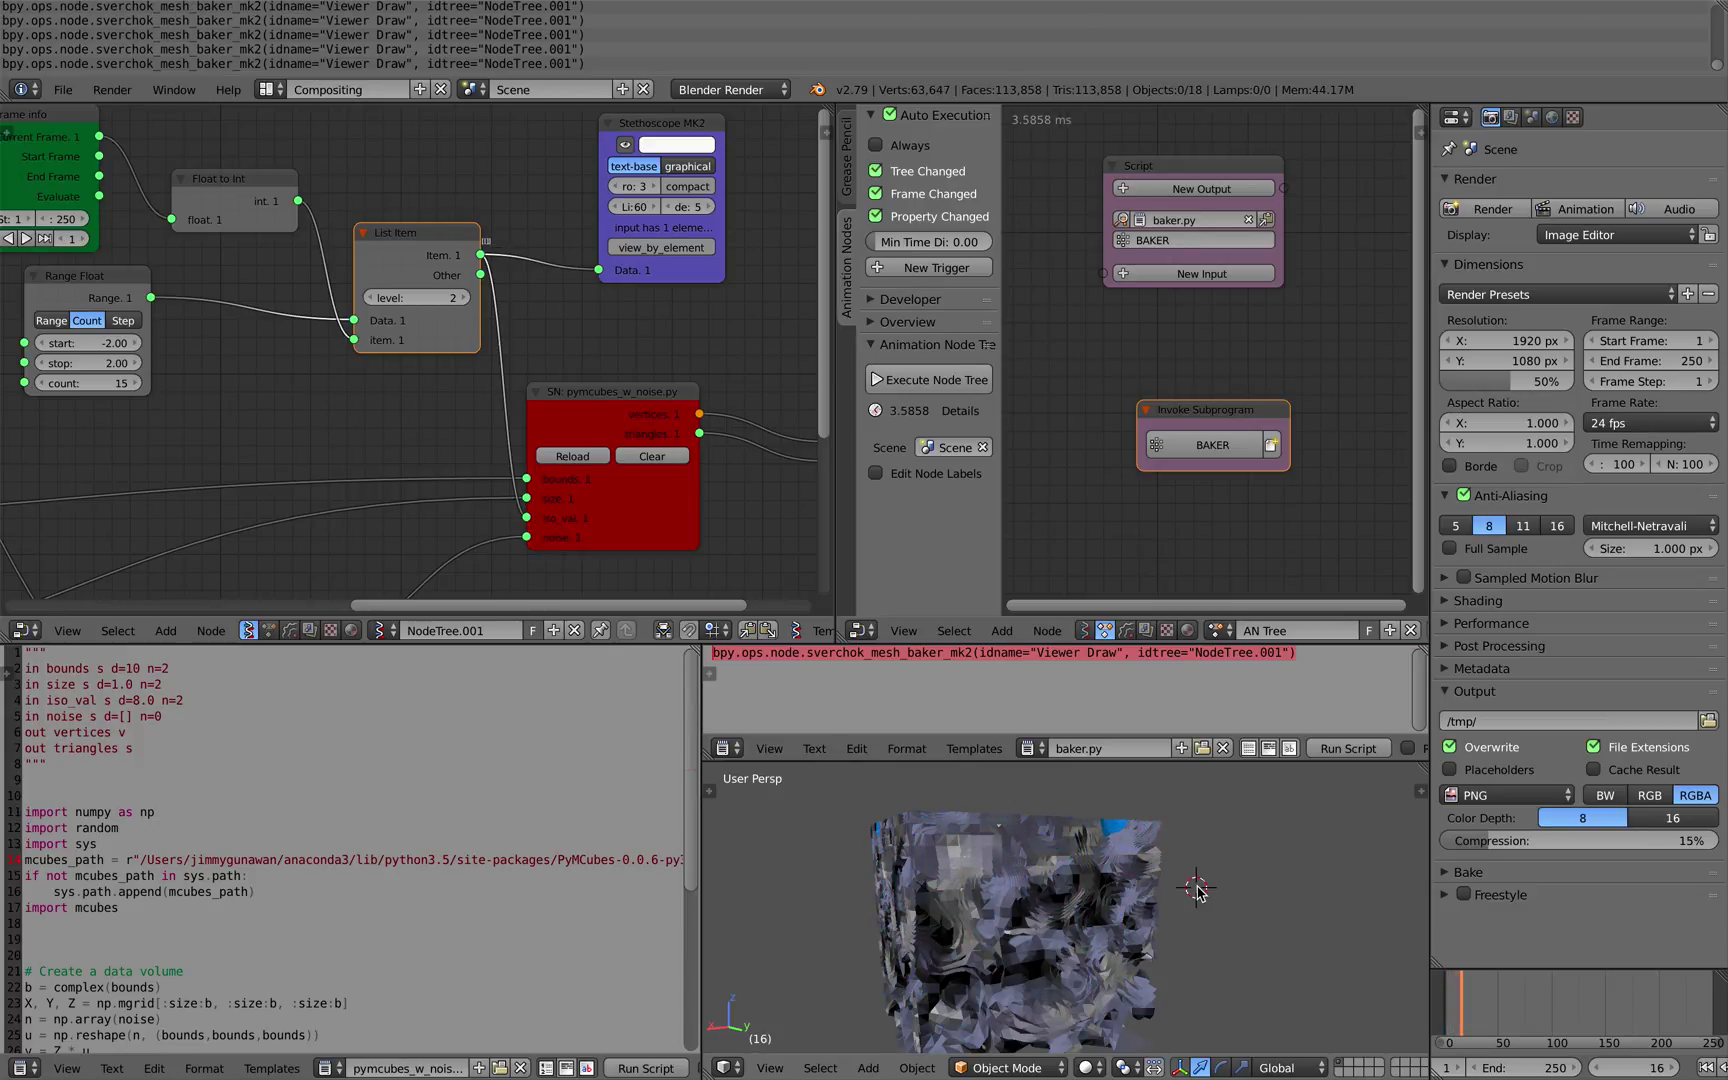
- Move all the baked meshes about 39.37 units in the negative X direction, clear of the preview, and deselect them
middle_drag(1199, 891, 1140, 905)
key(a)
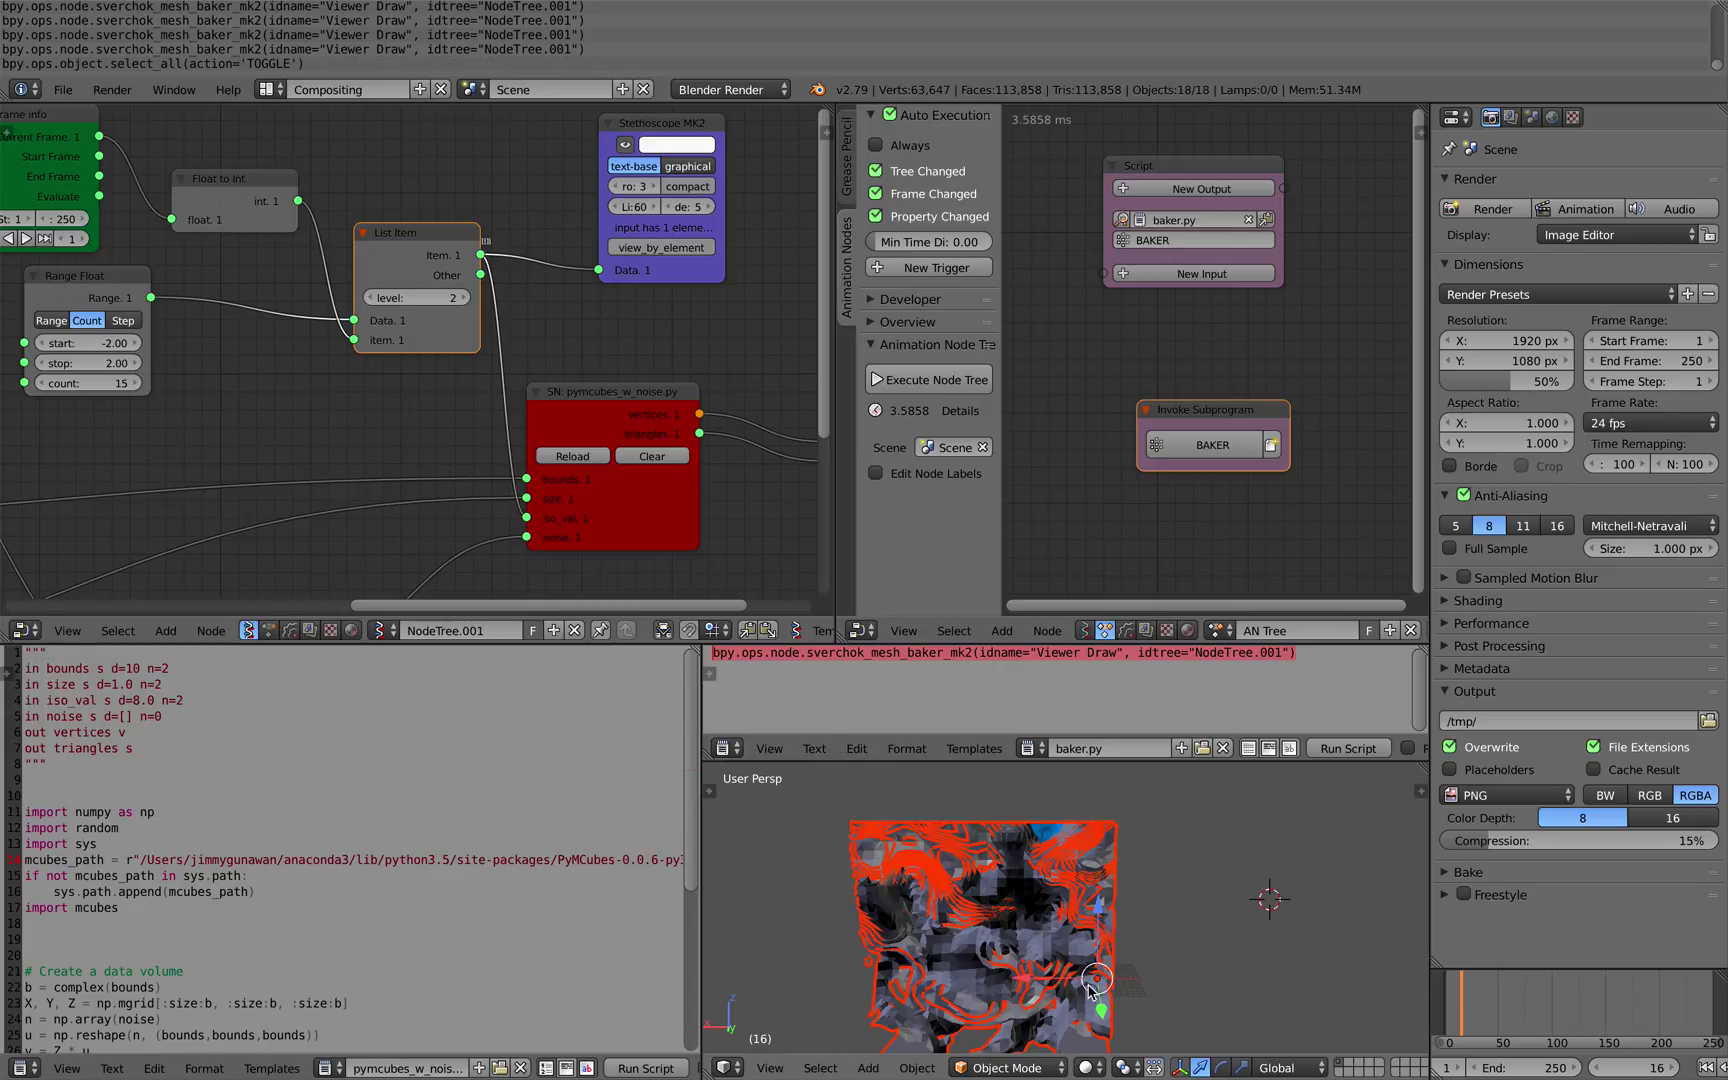
drag(1031, 982, 1335, 982)
middle_drag(1300, 962, 1265, 905)
key(a)
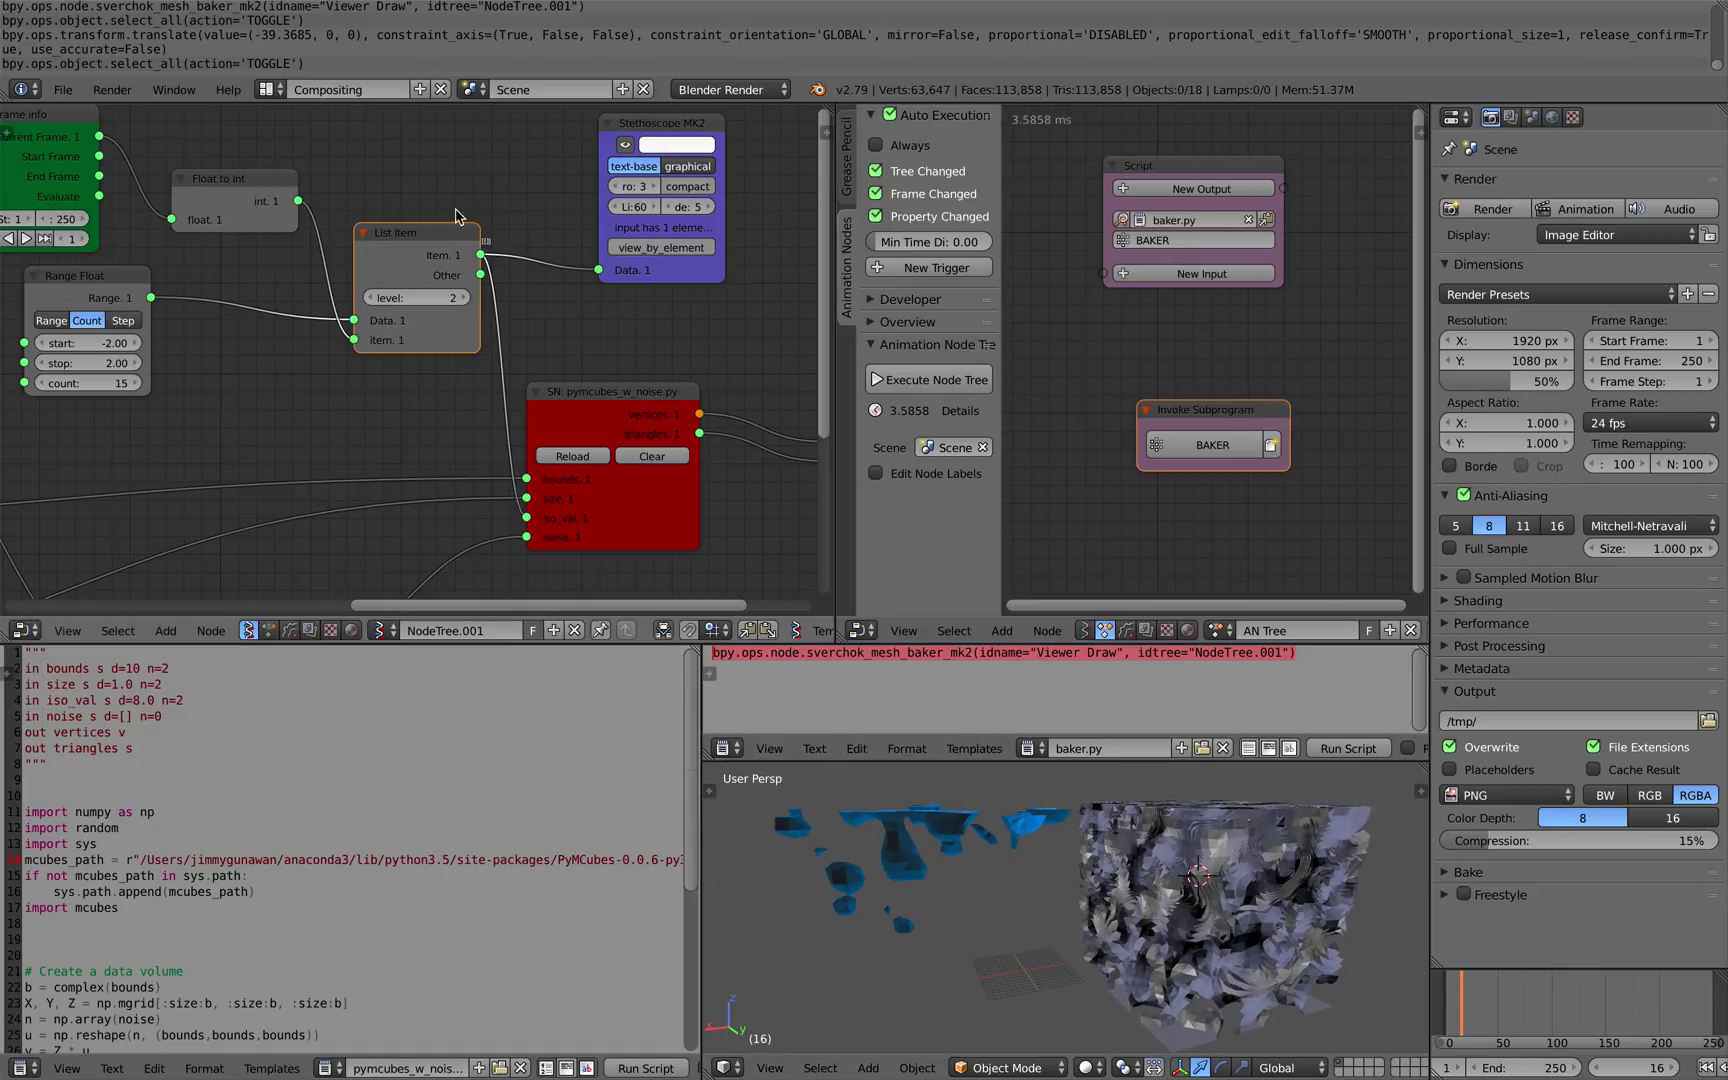
- Save the file as a new version, sv_marching_cube_noise_004.blend, on the Desktop
click(62, 89)
click(105, 268)
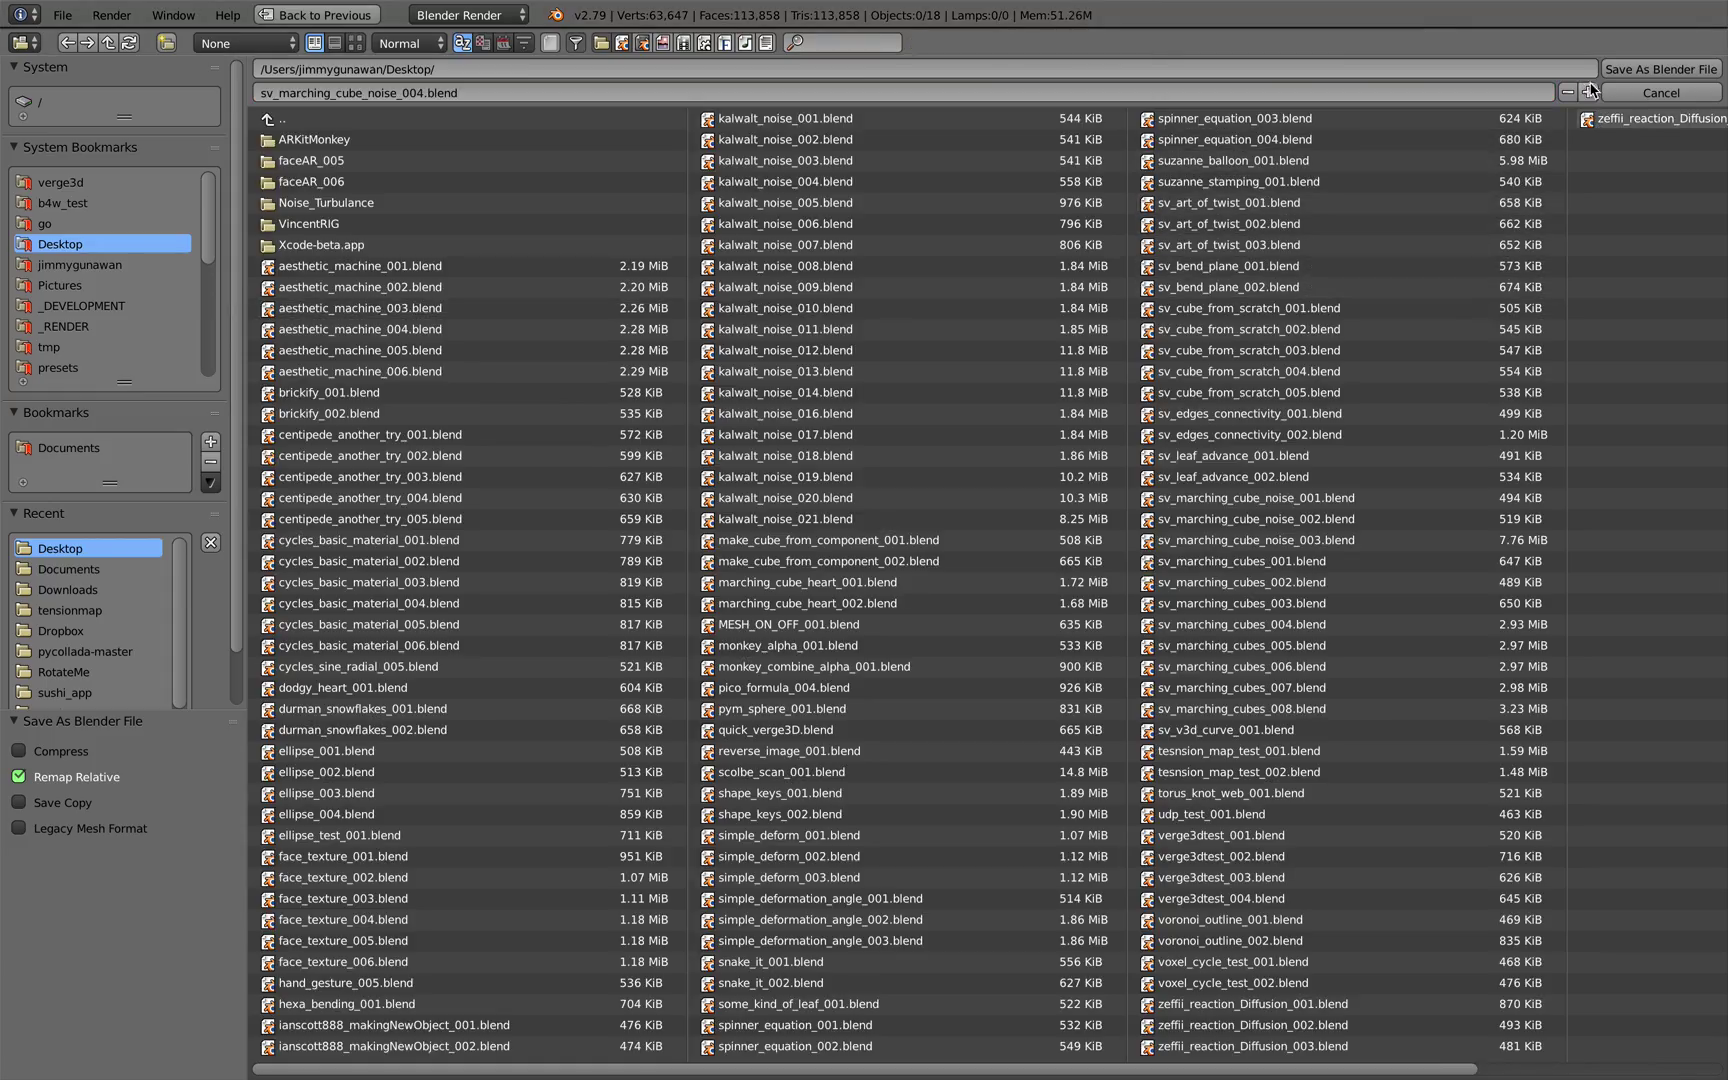
click(1590, 92)
click(1620, 70)
- Set the Range Float node's count to 20
middle_drag(294, 302, 518, 302)
scroll(409, 336, down, 3)
middle_drag(410, 414, 383, 287)
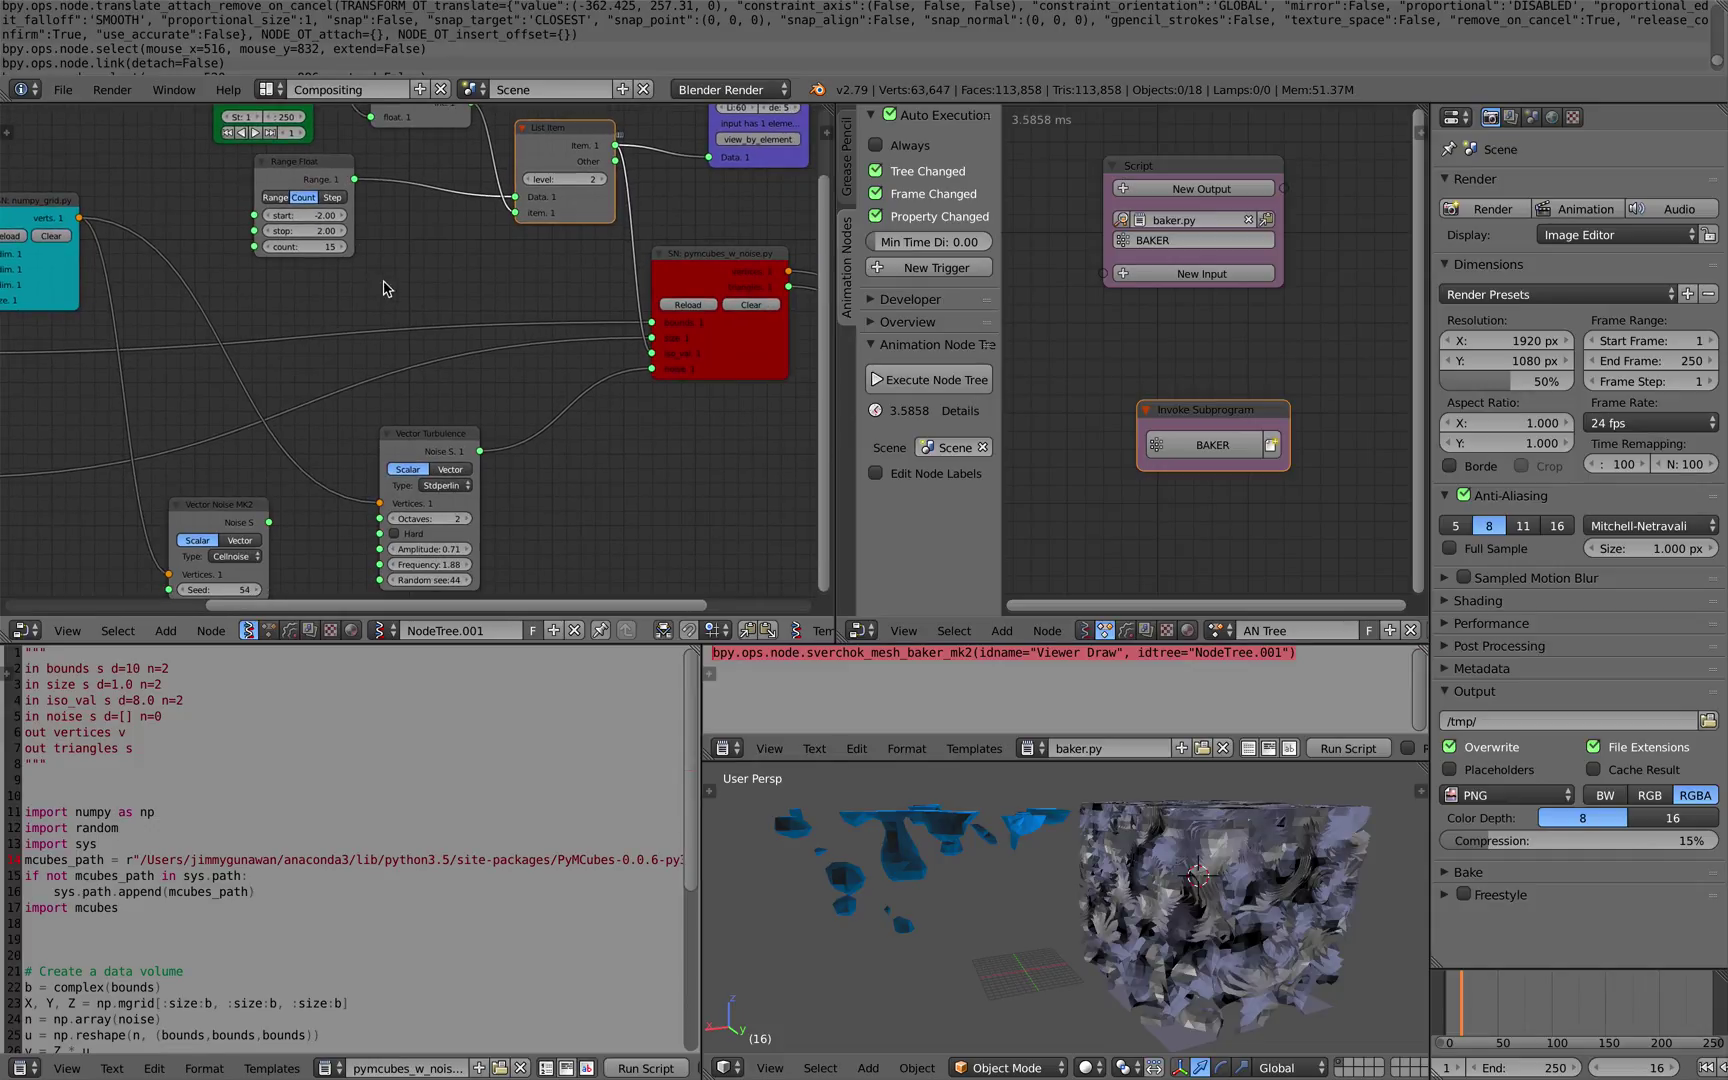
scroll(320, 243, up, 1)
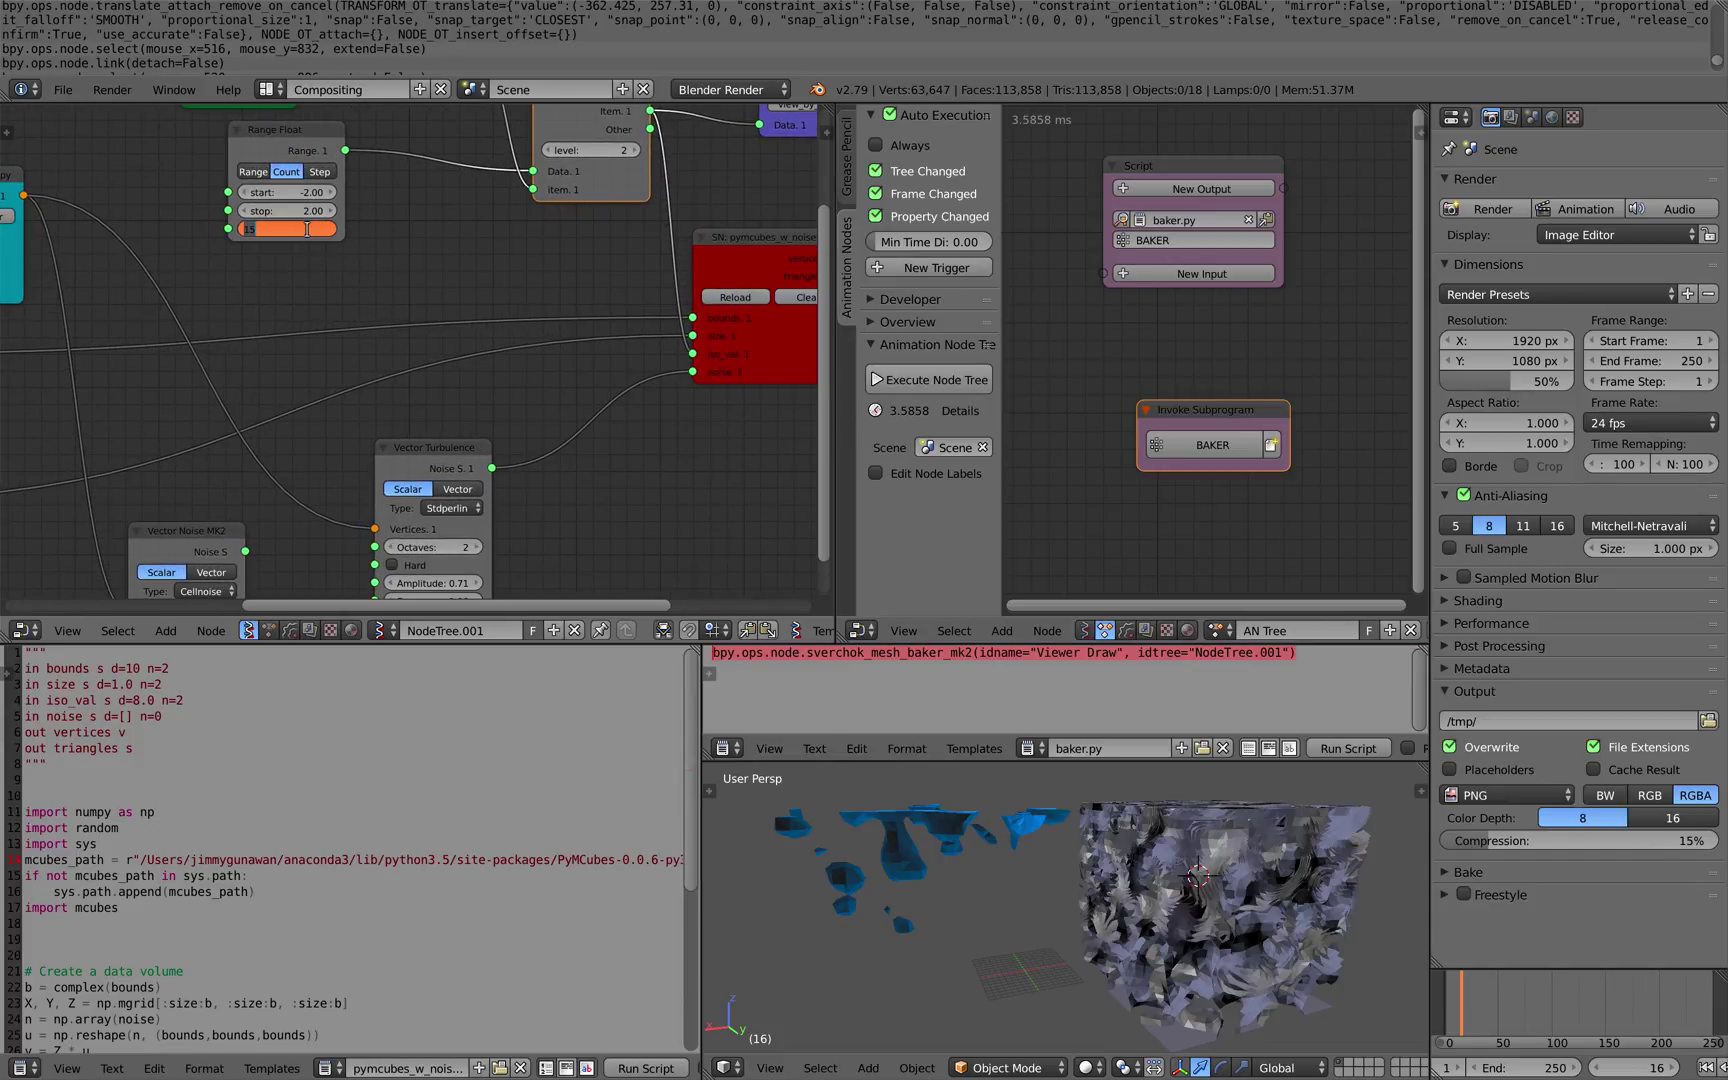
text(20)
click(368, 273)
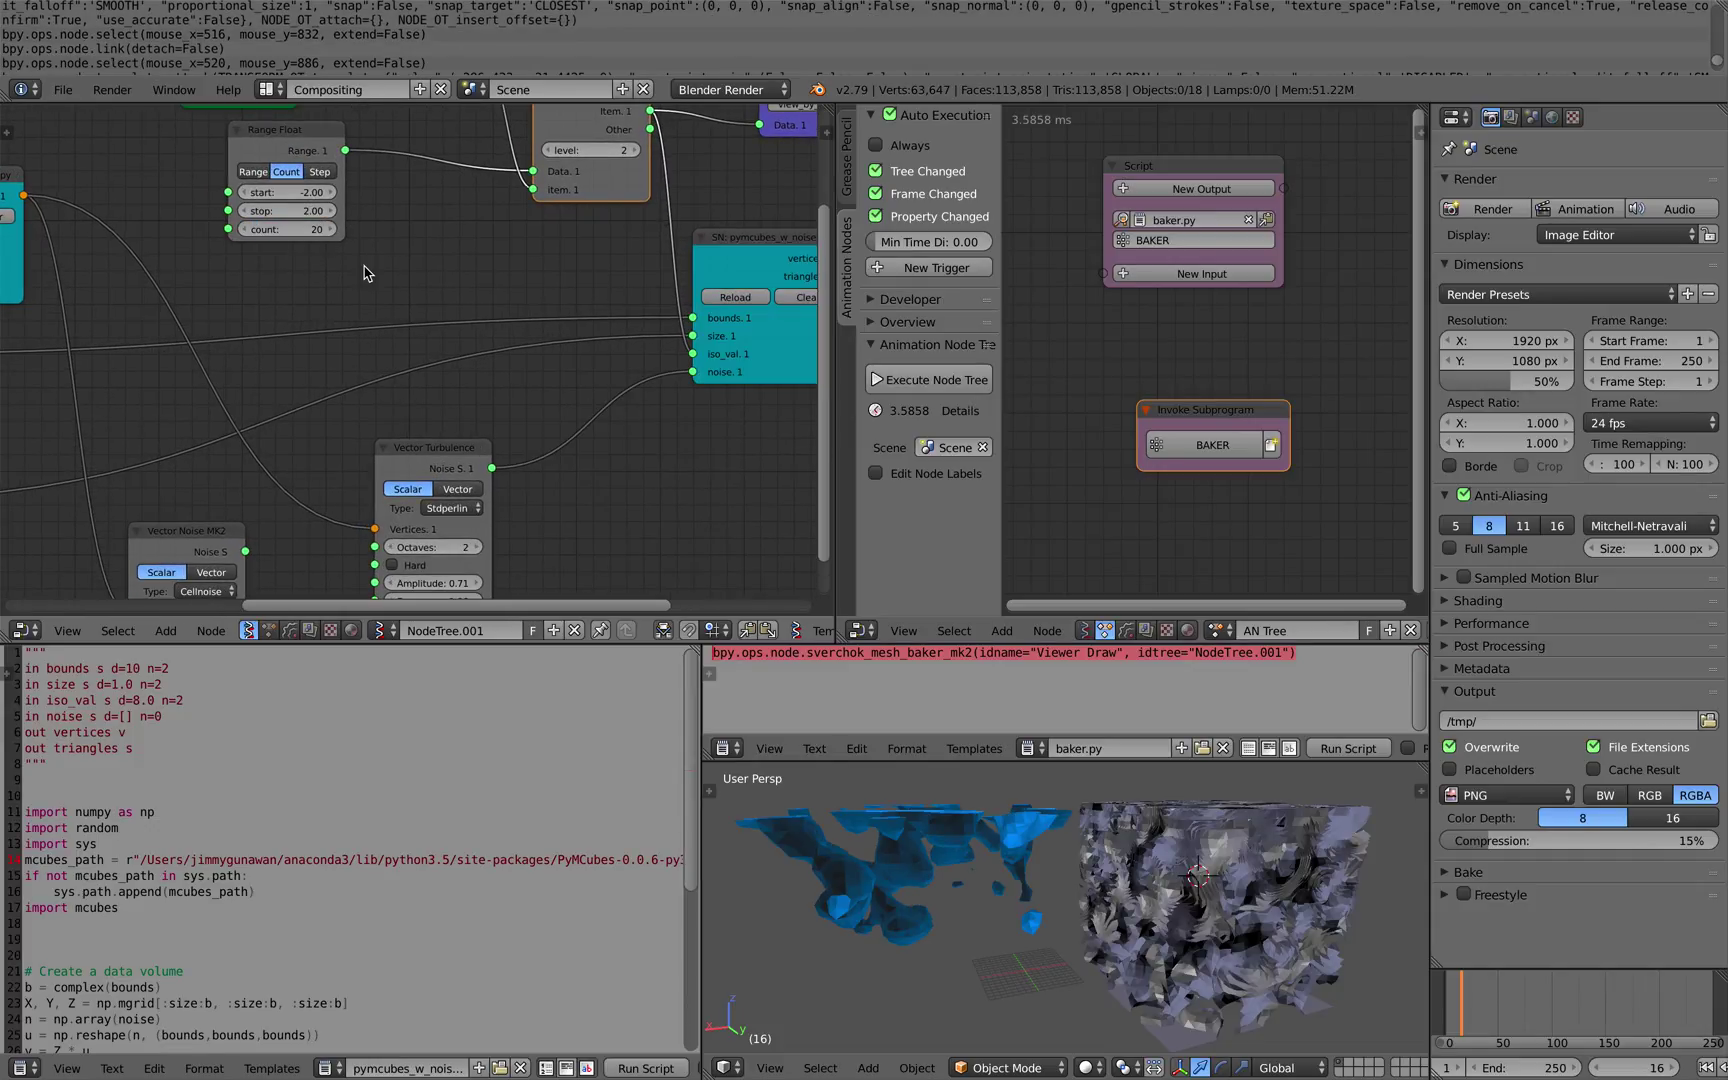
- Set the Vector Turbulence node's noise type to Cellnoise
scroll(585, 320, down, 3)
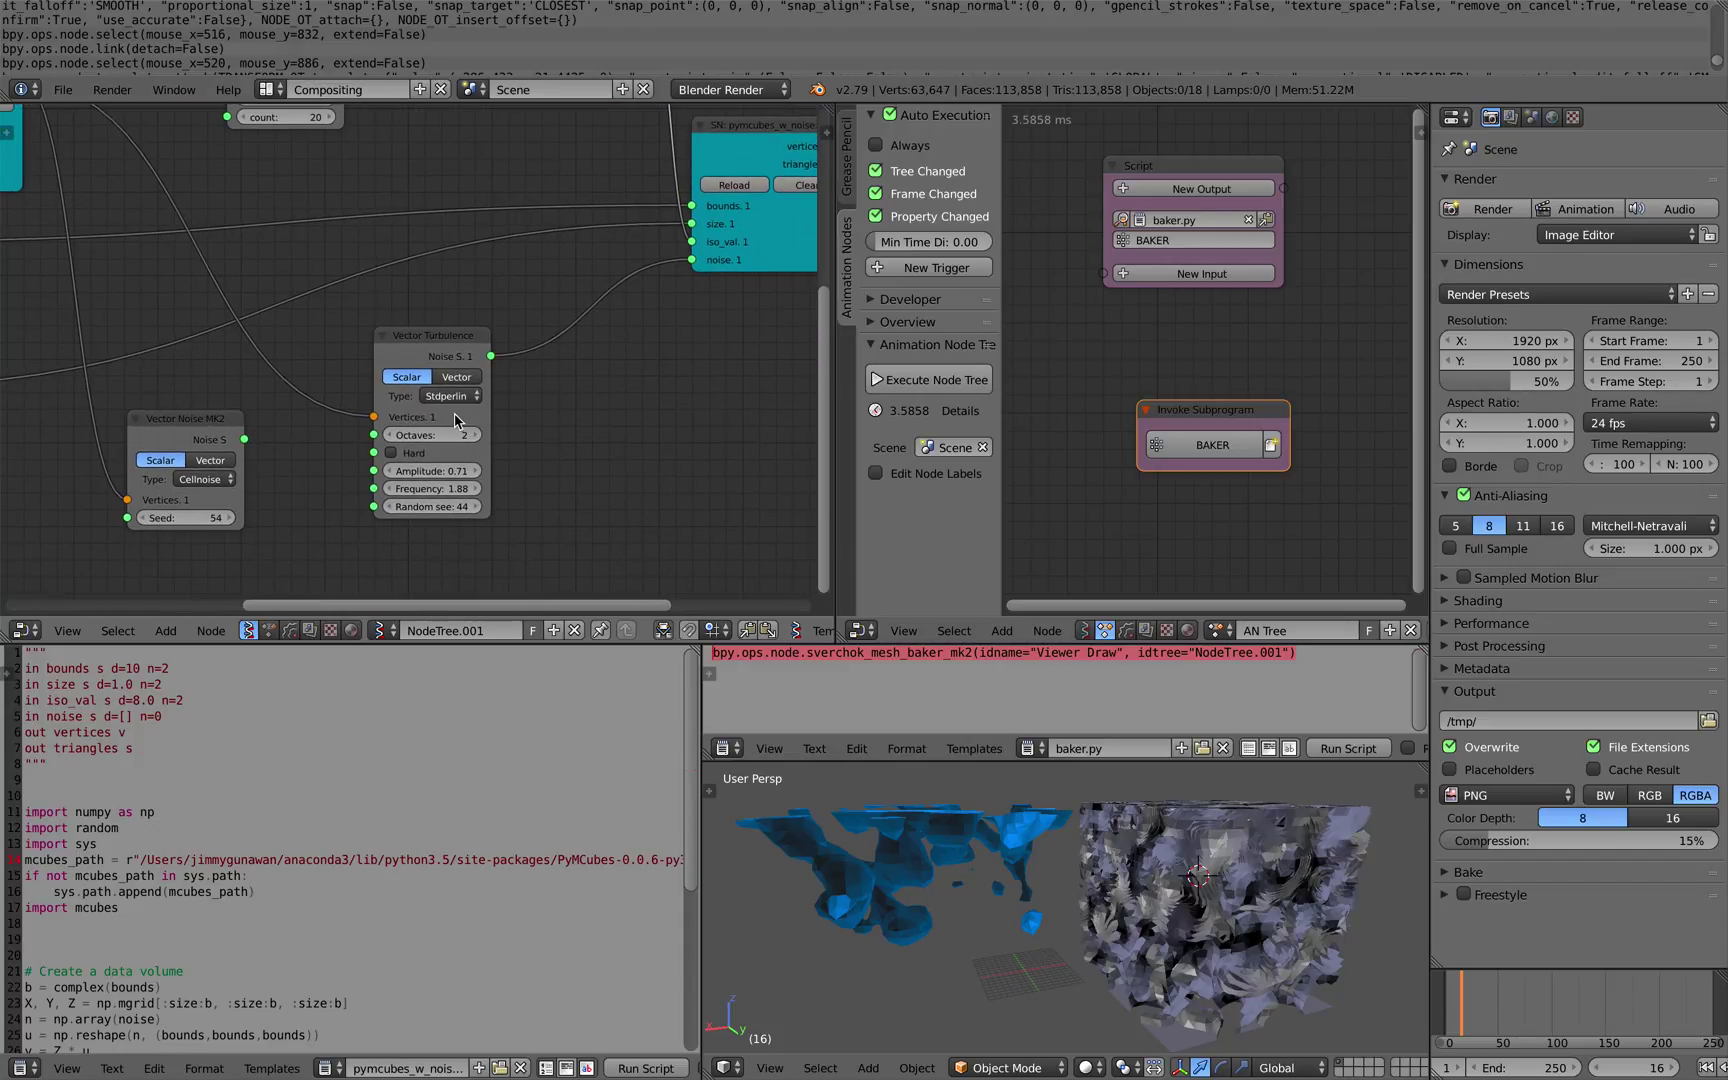
click(449, 397)
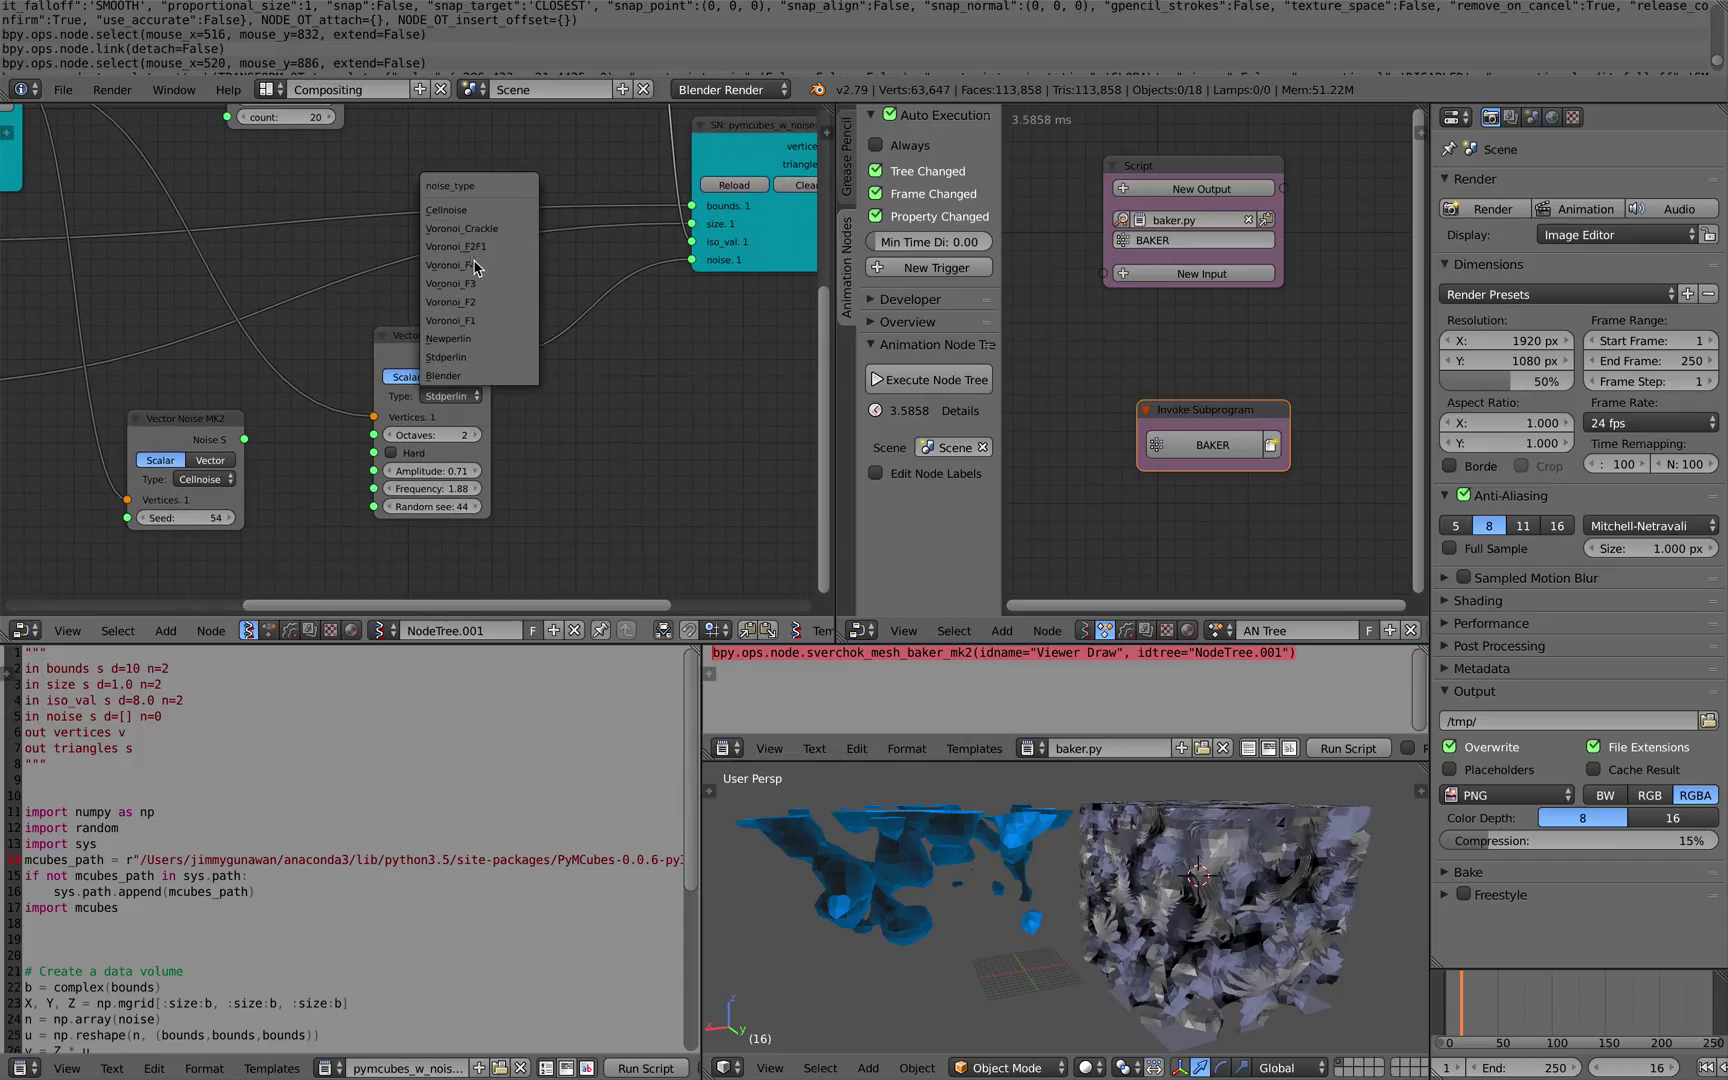
click(468, 211)
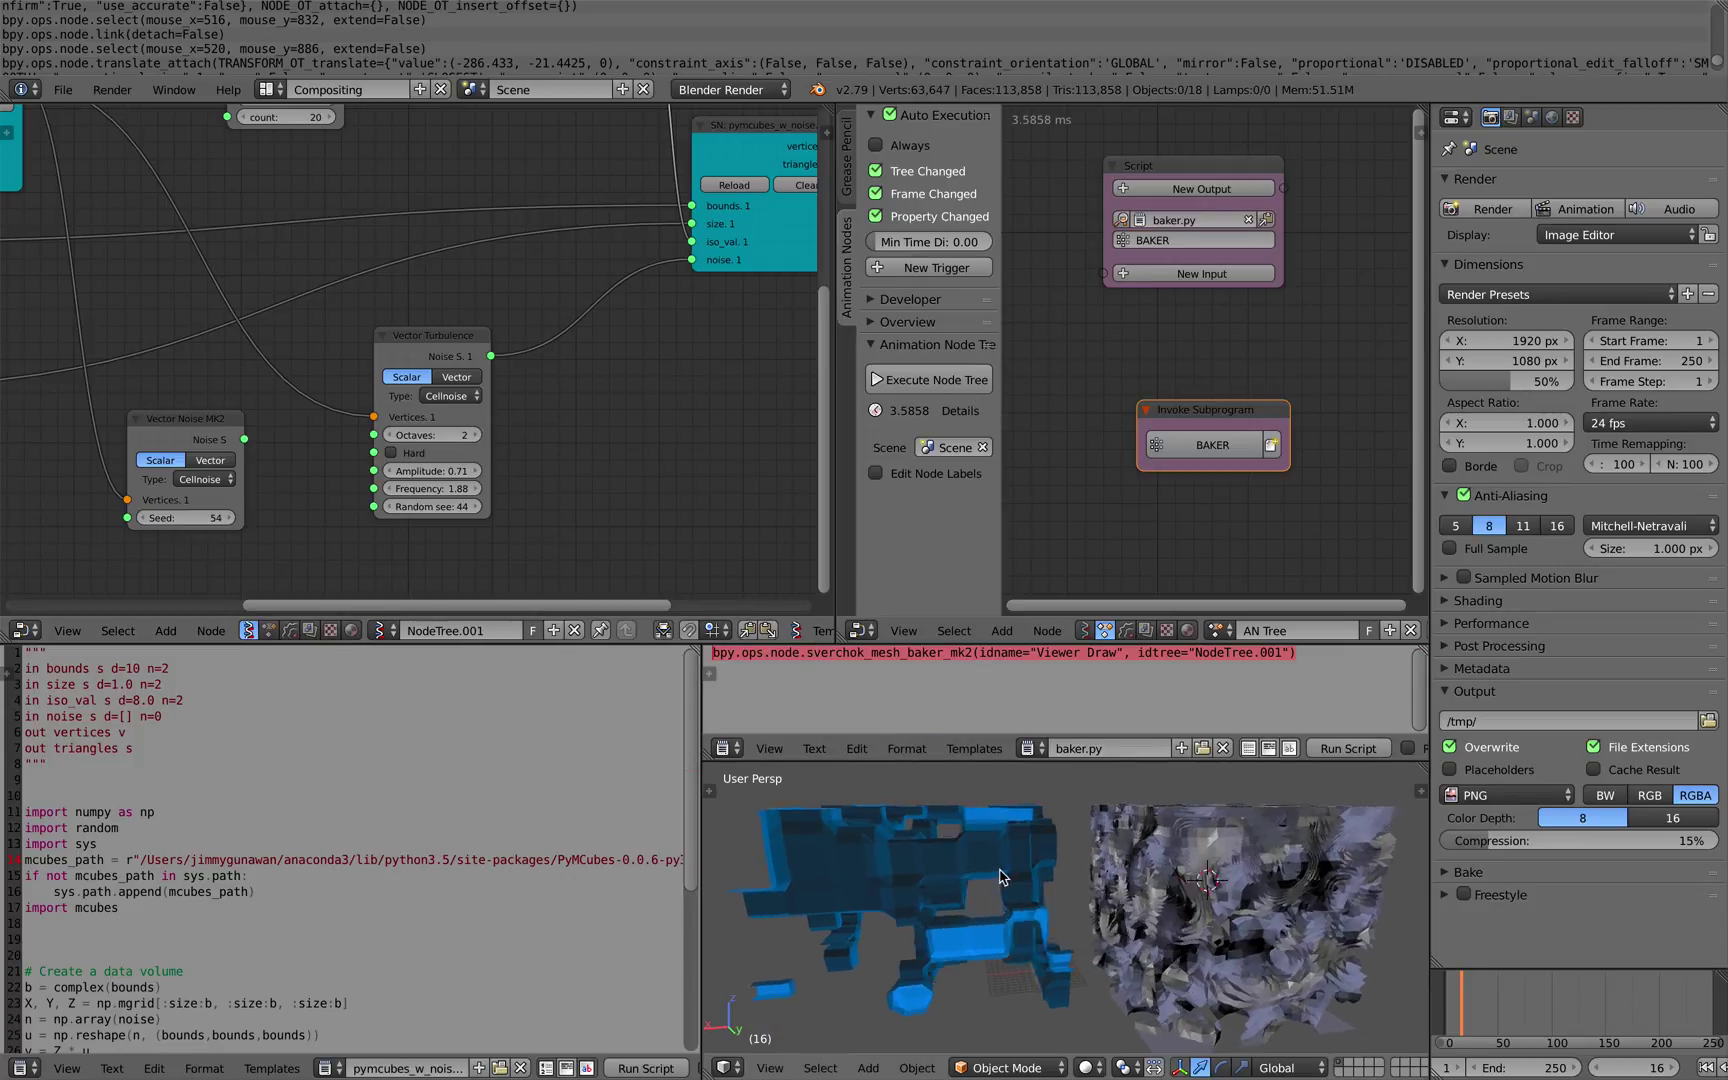
- Scrub back to frame 3 and play the animation to bake the Cellnoise meshes frame by frame
drag(1448, 1012, 1455, 1014)
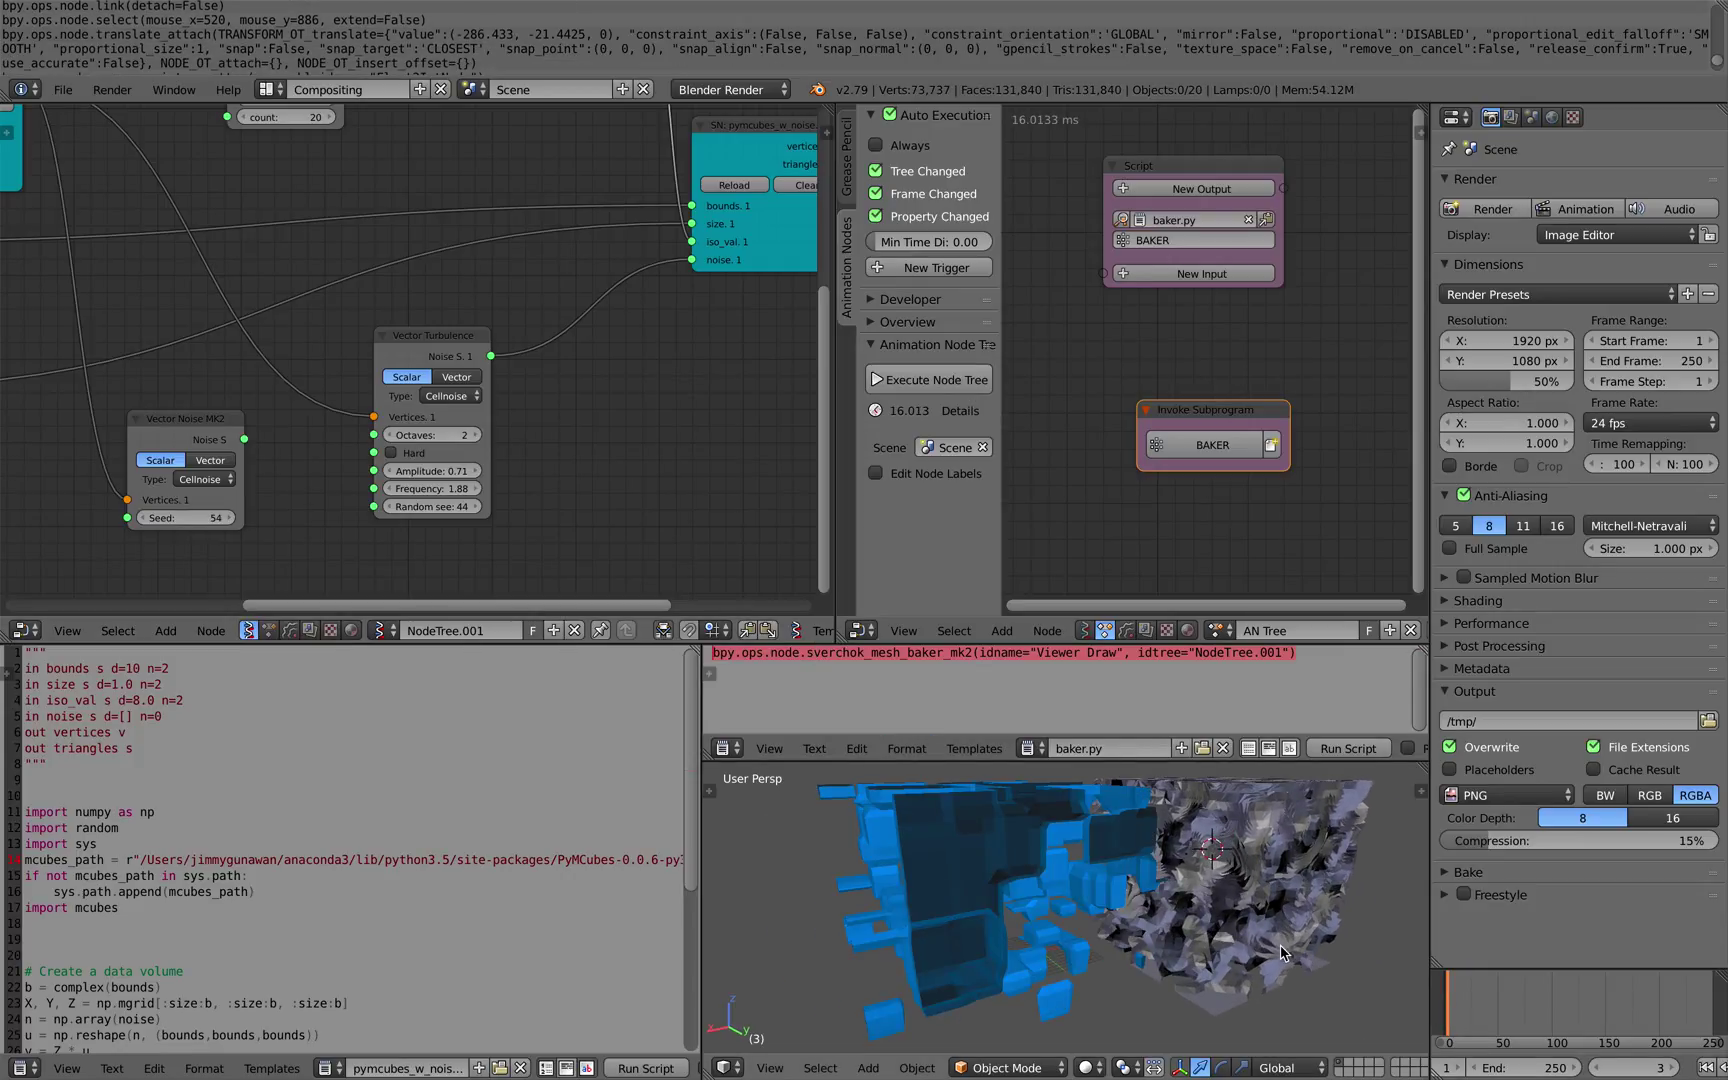
key(alt+a)
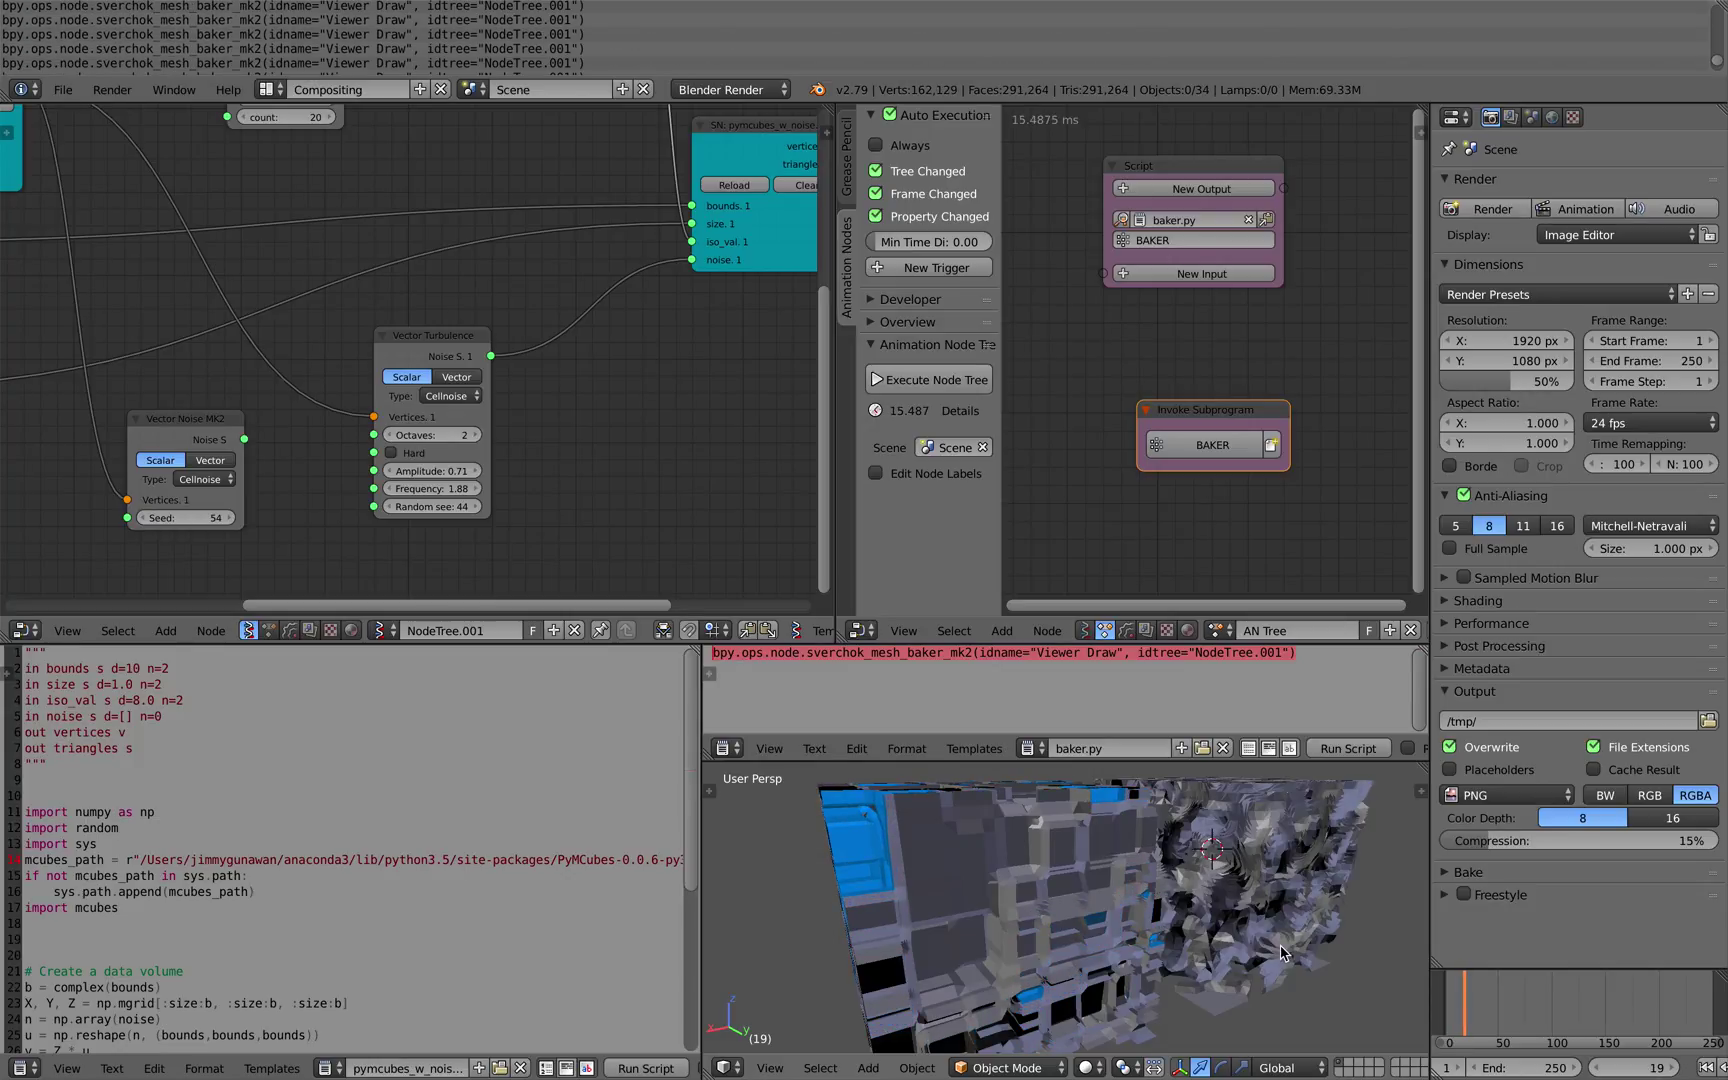
scroll(1281, 946, down, 2)
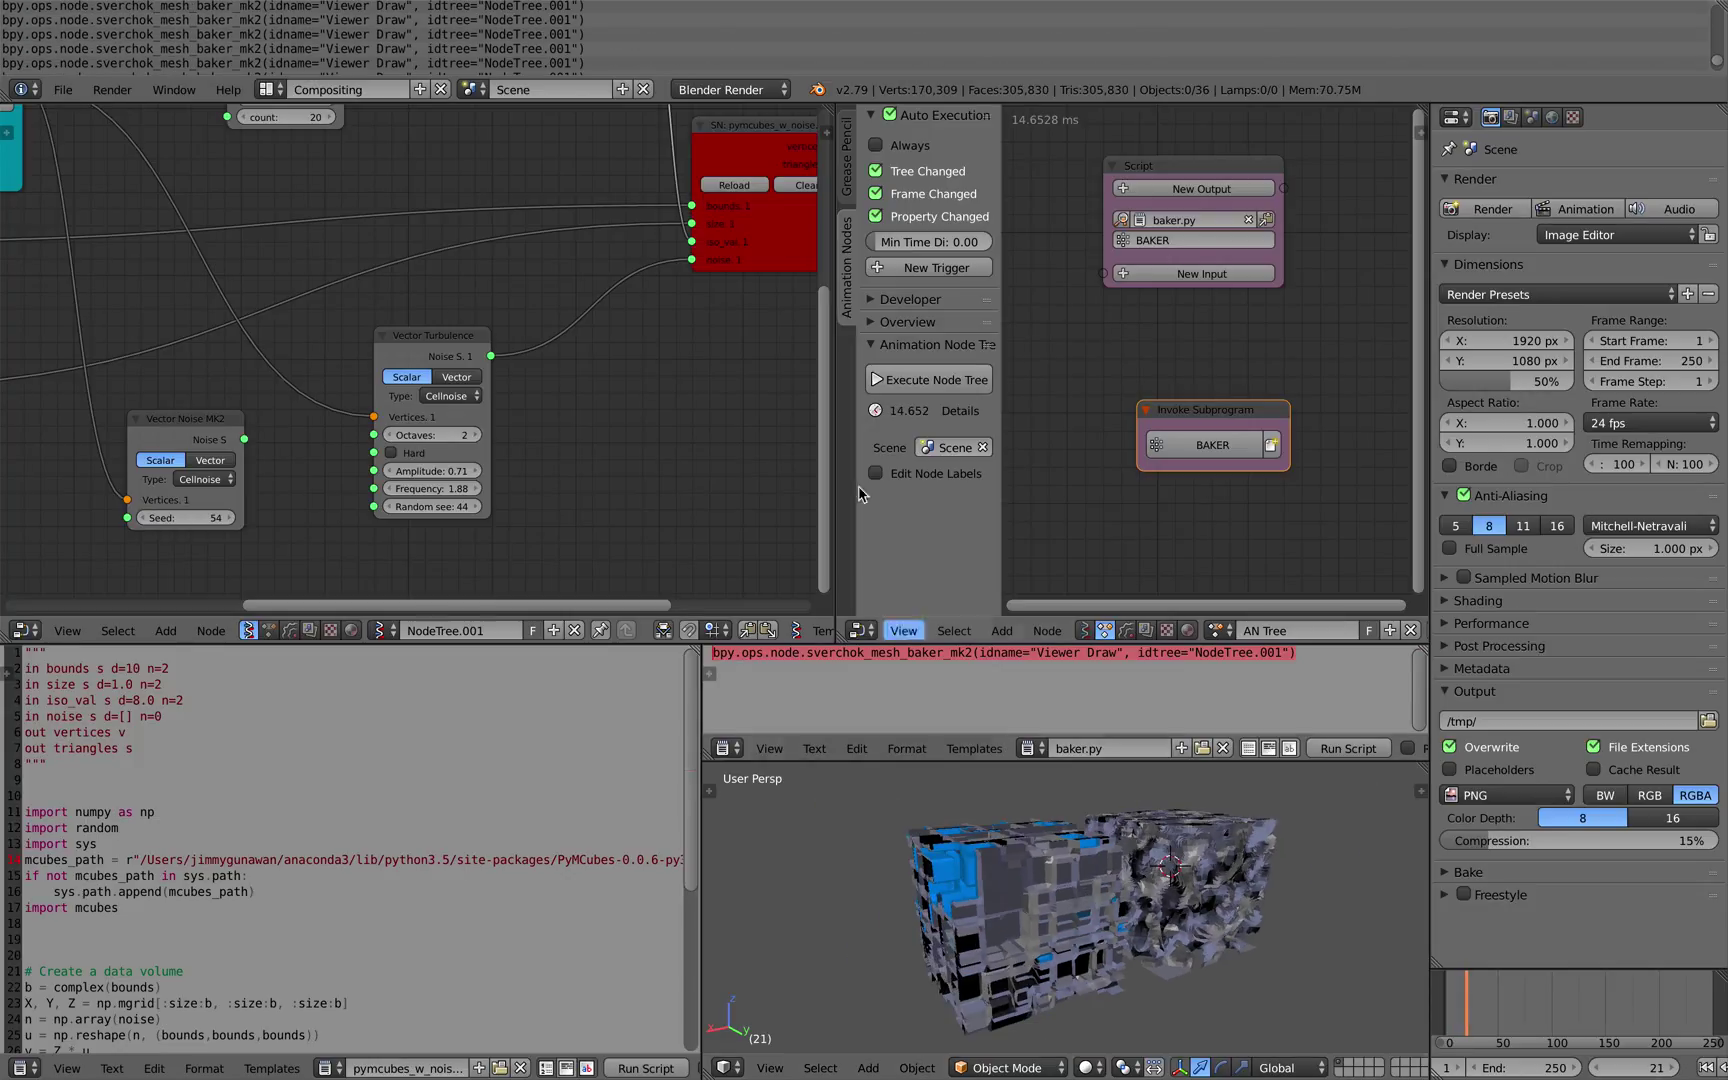
- Box-select the newly baked Cellnoise meshes and move them about -39.37 units along X, clear of the live preview mesh, then deselect everything
scroll(714, 288, down, 2)
middle_drag(718, 288, 630, 309)
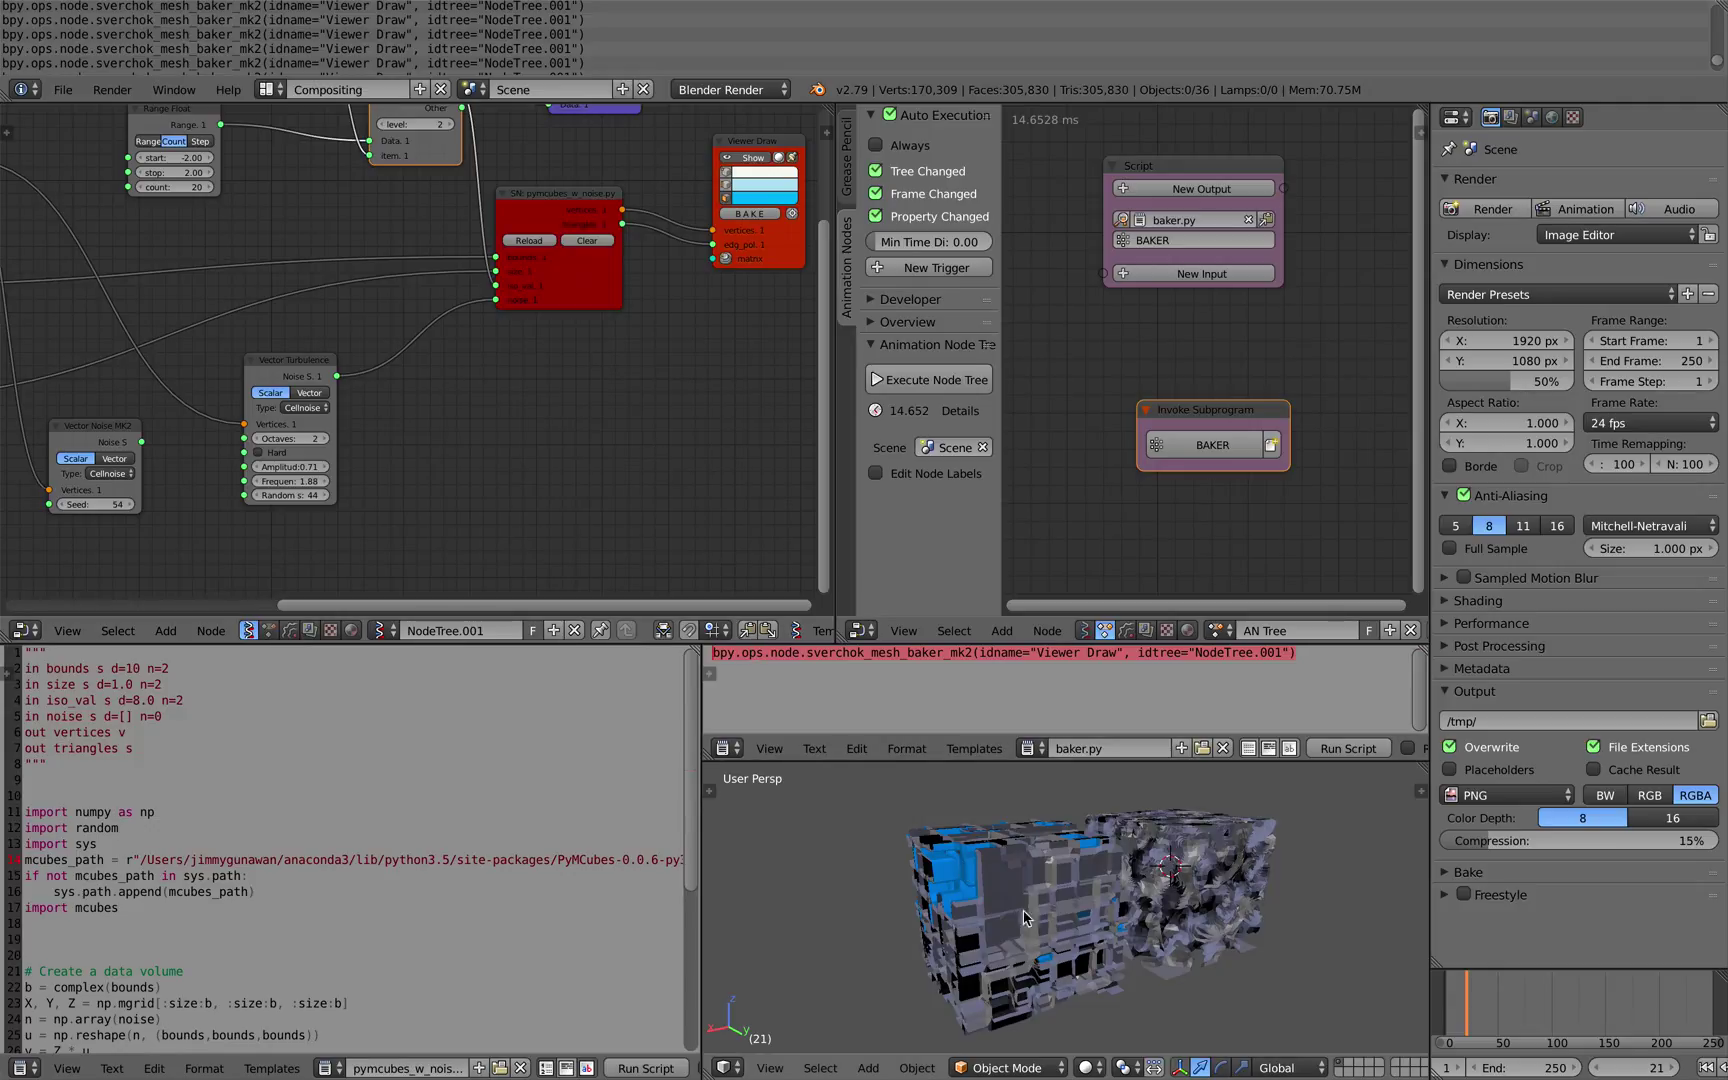
middle_drag(1003, 899, 960, 897)
key(a)
key(a)
middle_drag(1090, 910, 1007, 905)
key(b)
drag(859, 808, 1082, 1001)
key(g)
key(x)
click(922, 978)
key(a)
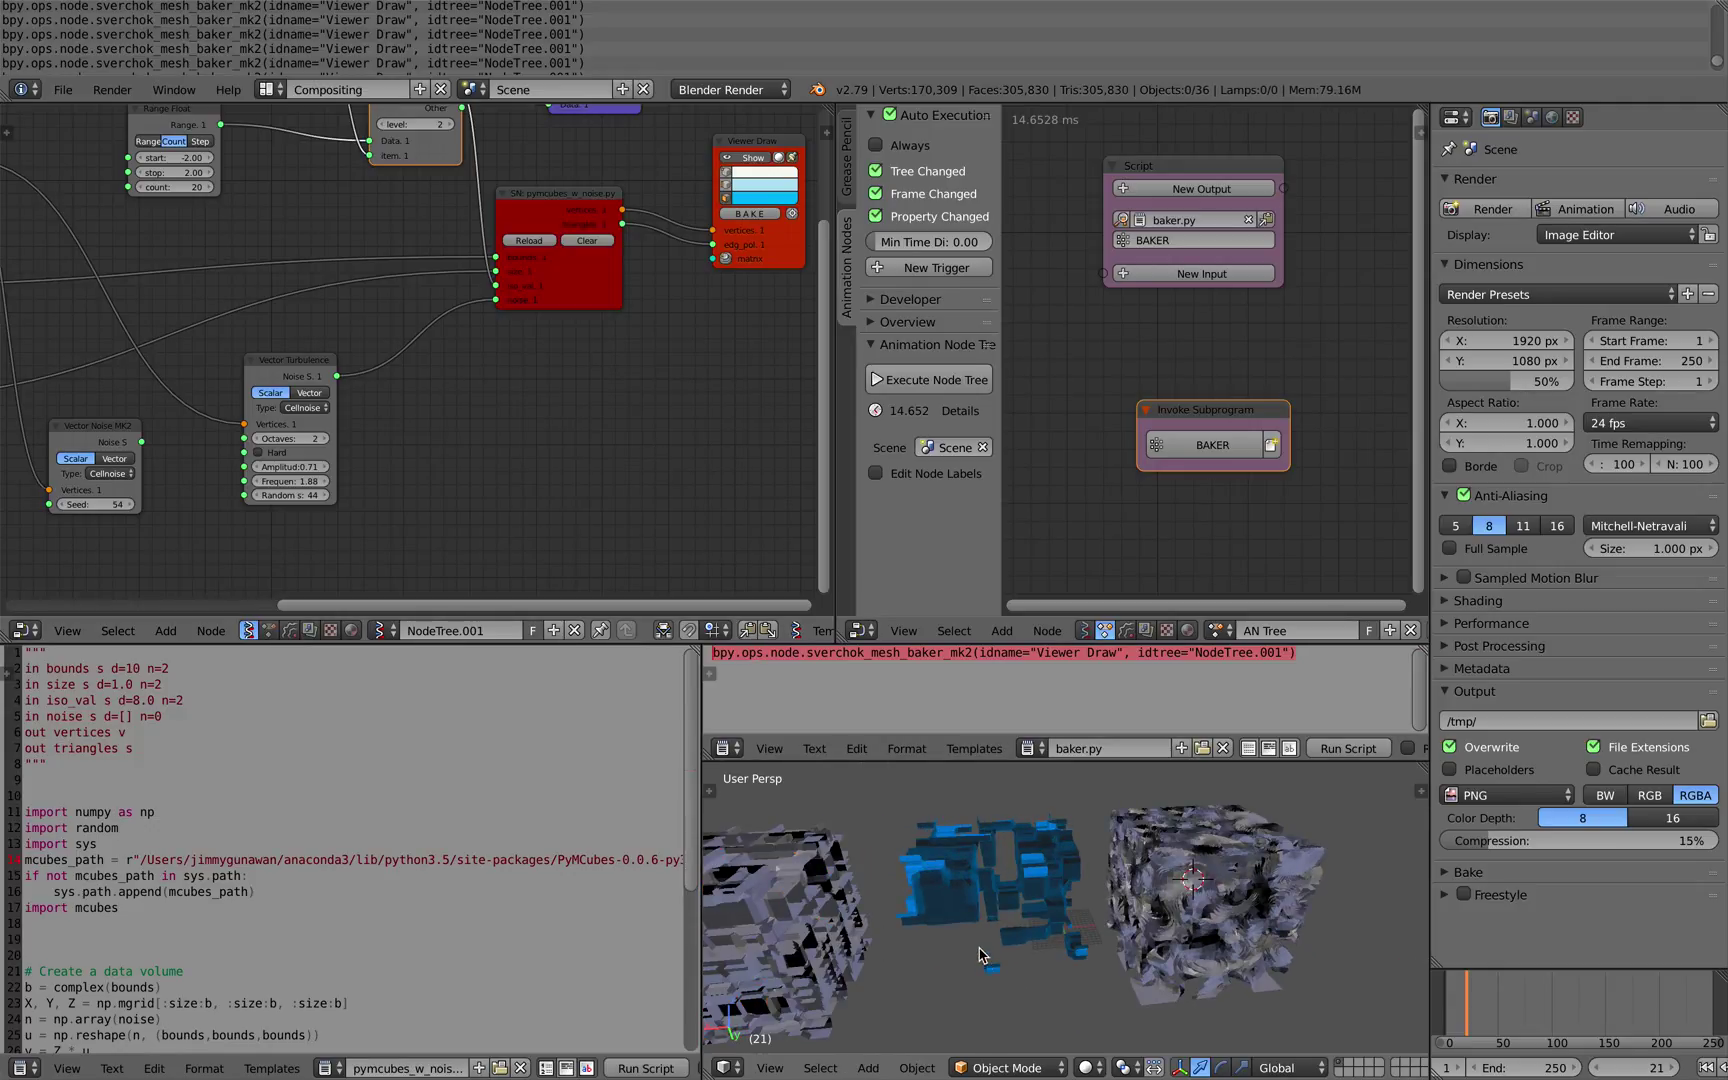
- Maximize the 3D view and orbit around it to inspect both baked mesh groups beside the live preview mesh
key(ctrl+Up)
middle_drag(945, 806, 962, 780)
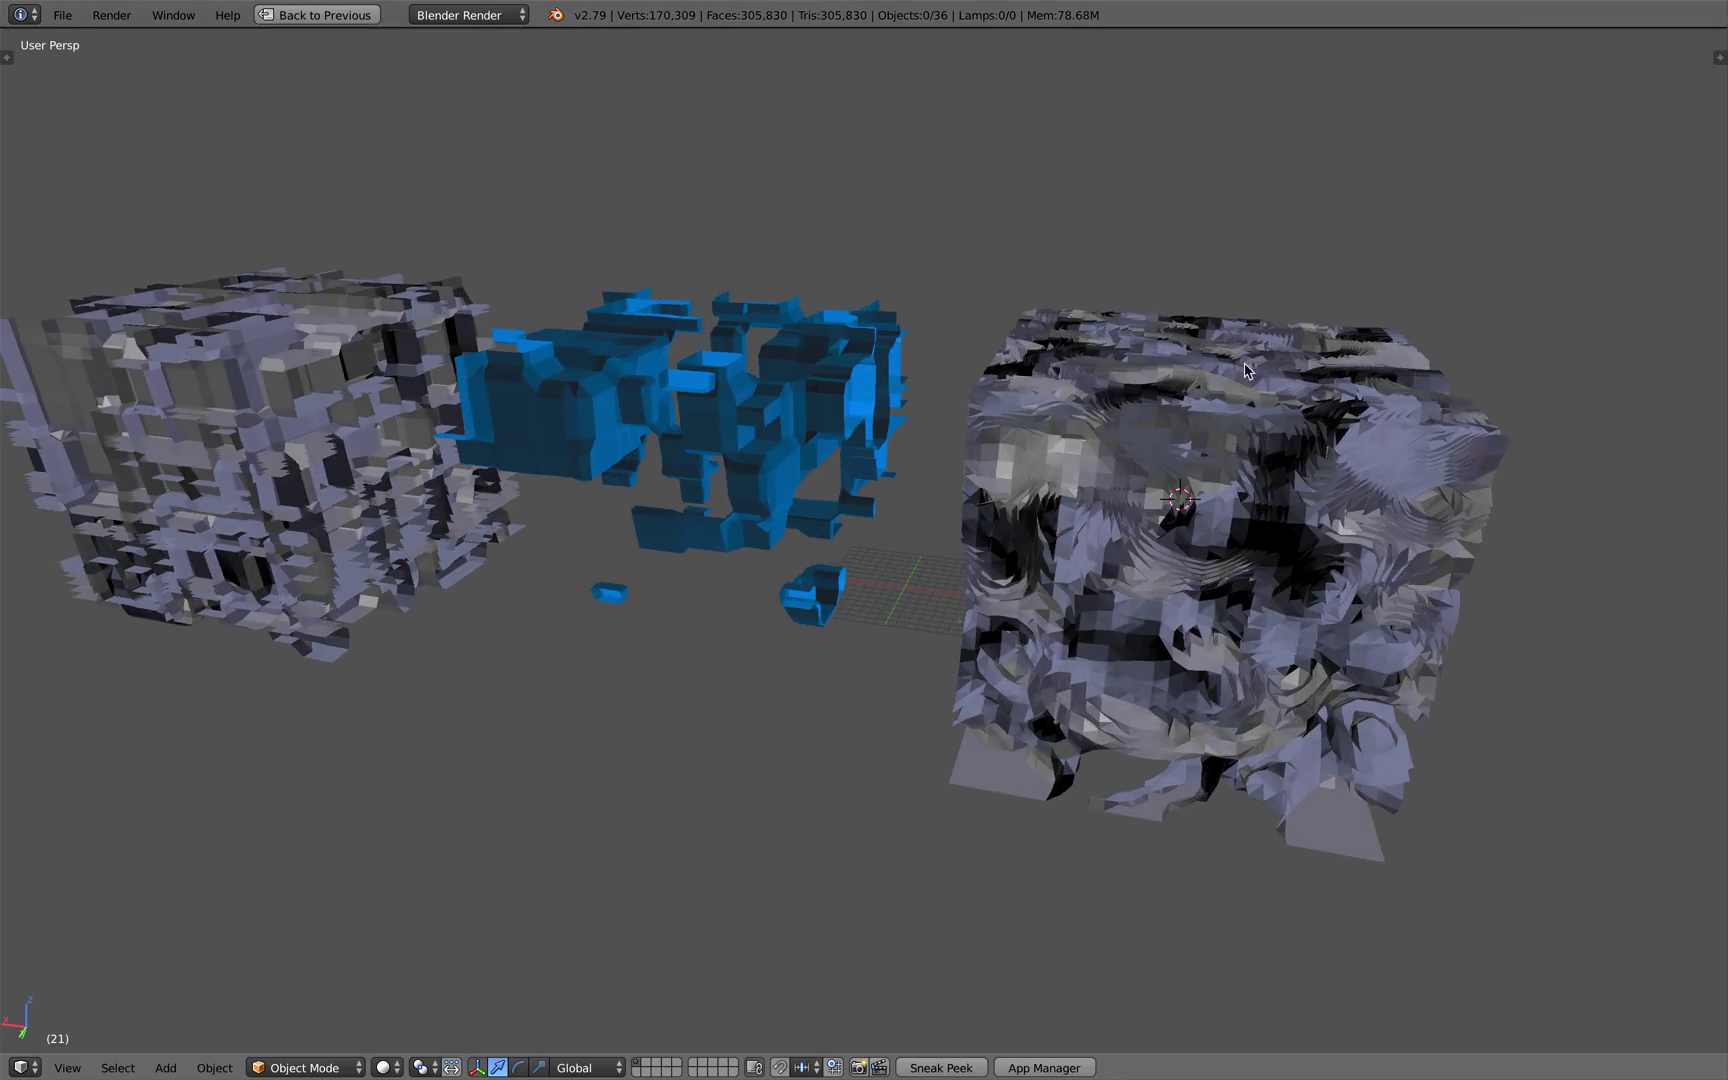
middle_drag(1237, 556, 822, 628)
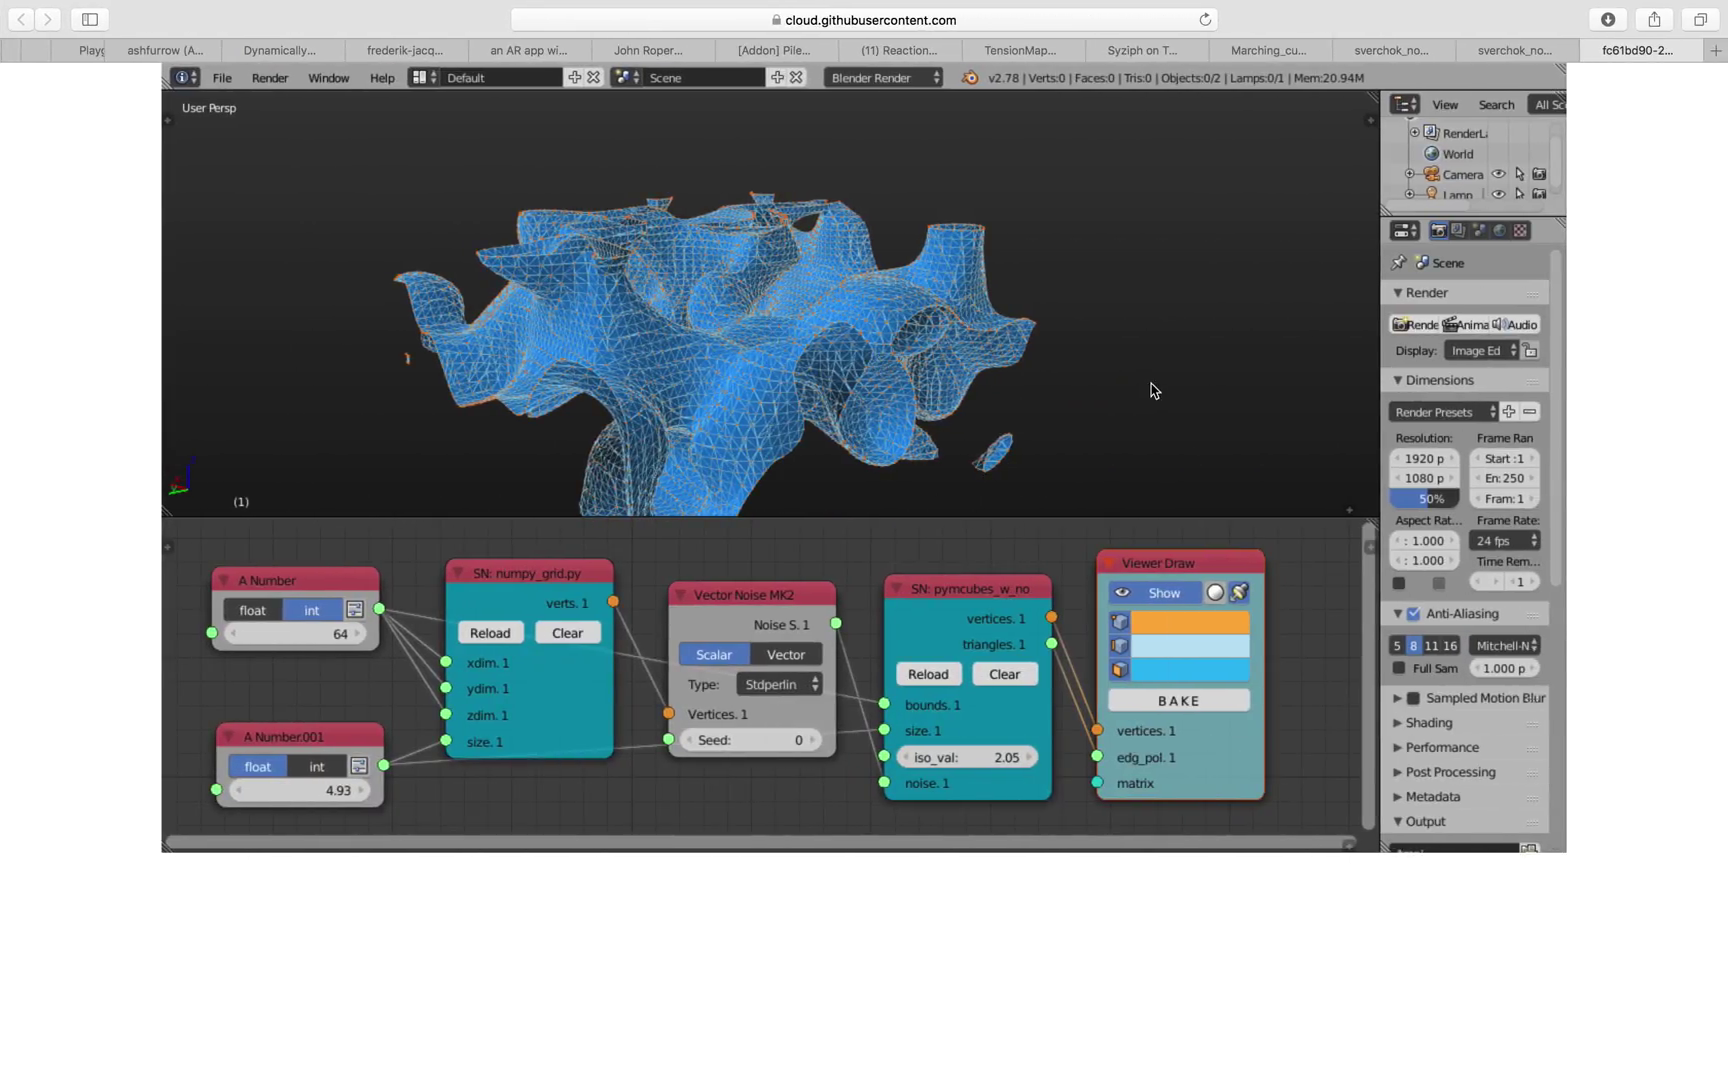
- Switch to the browser and review the GitHub pages for numpy_grid.py, pymcubes_w_noise.py and the marching cubes discussion
click(1528, 55)
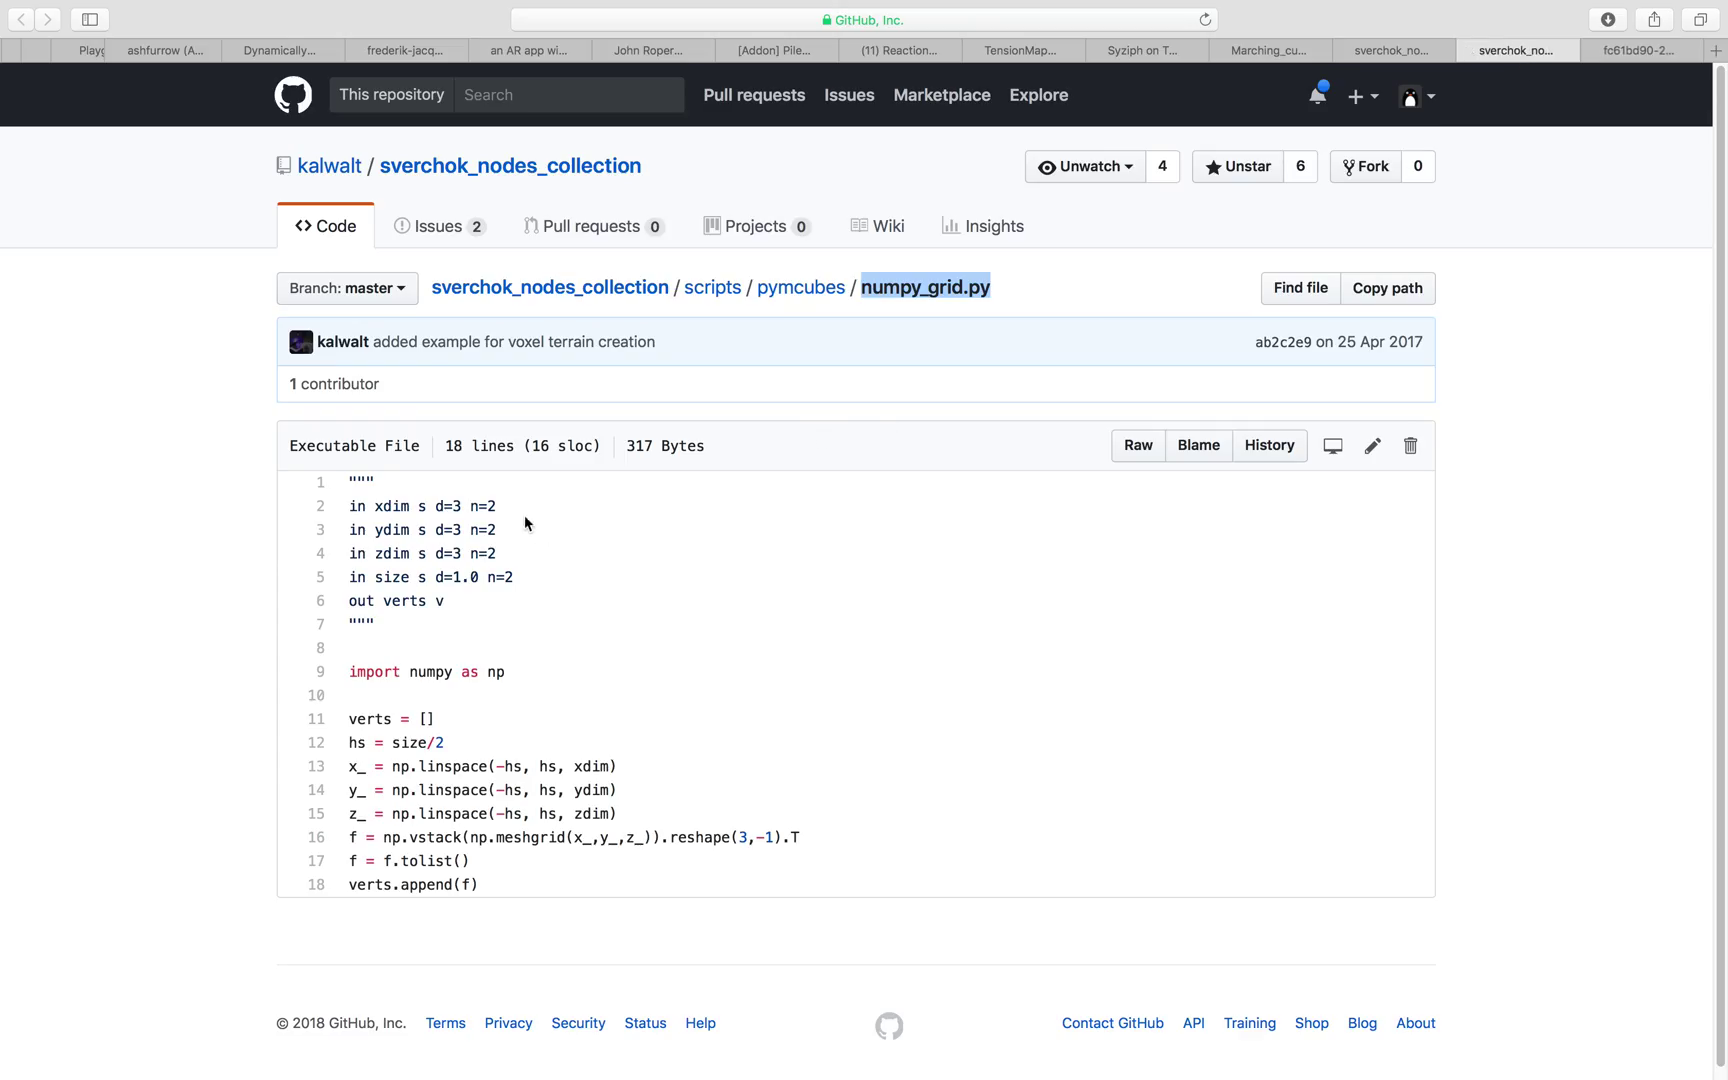
click(1385, 52)
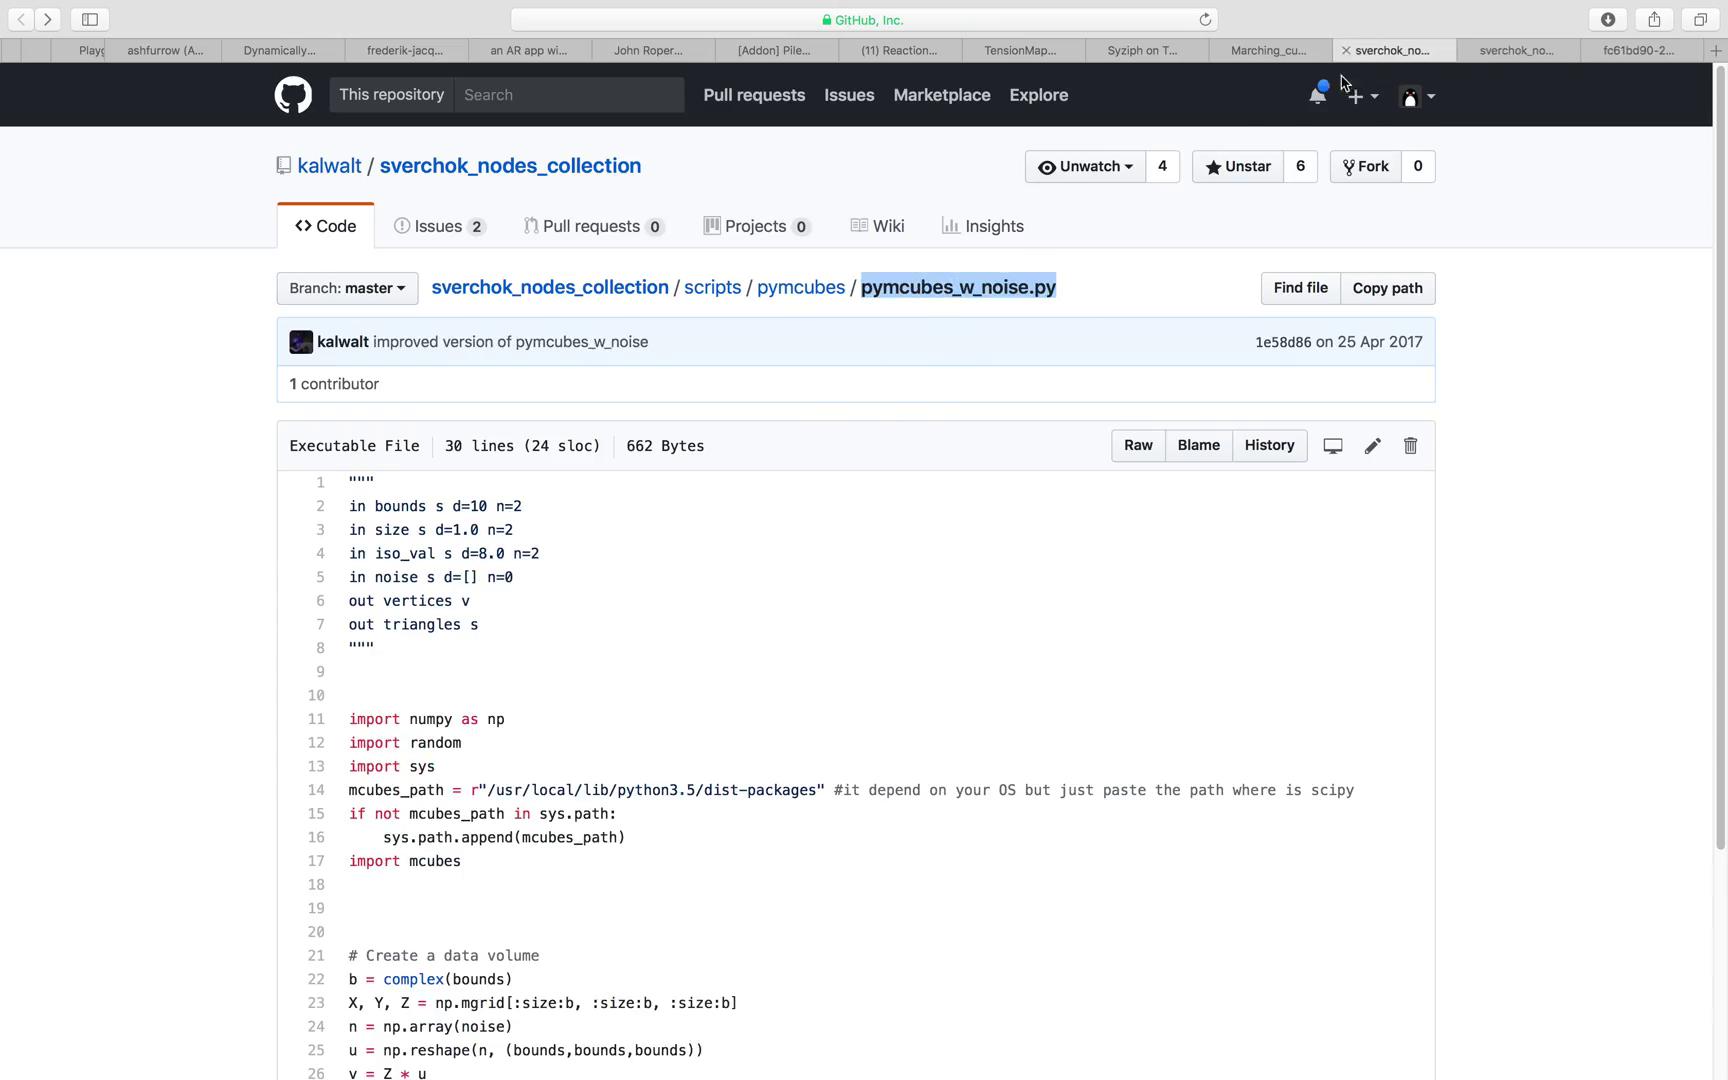
click(1273, 50)
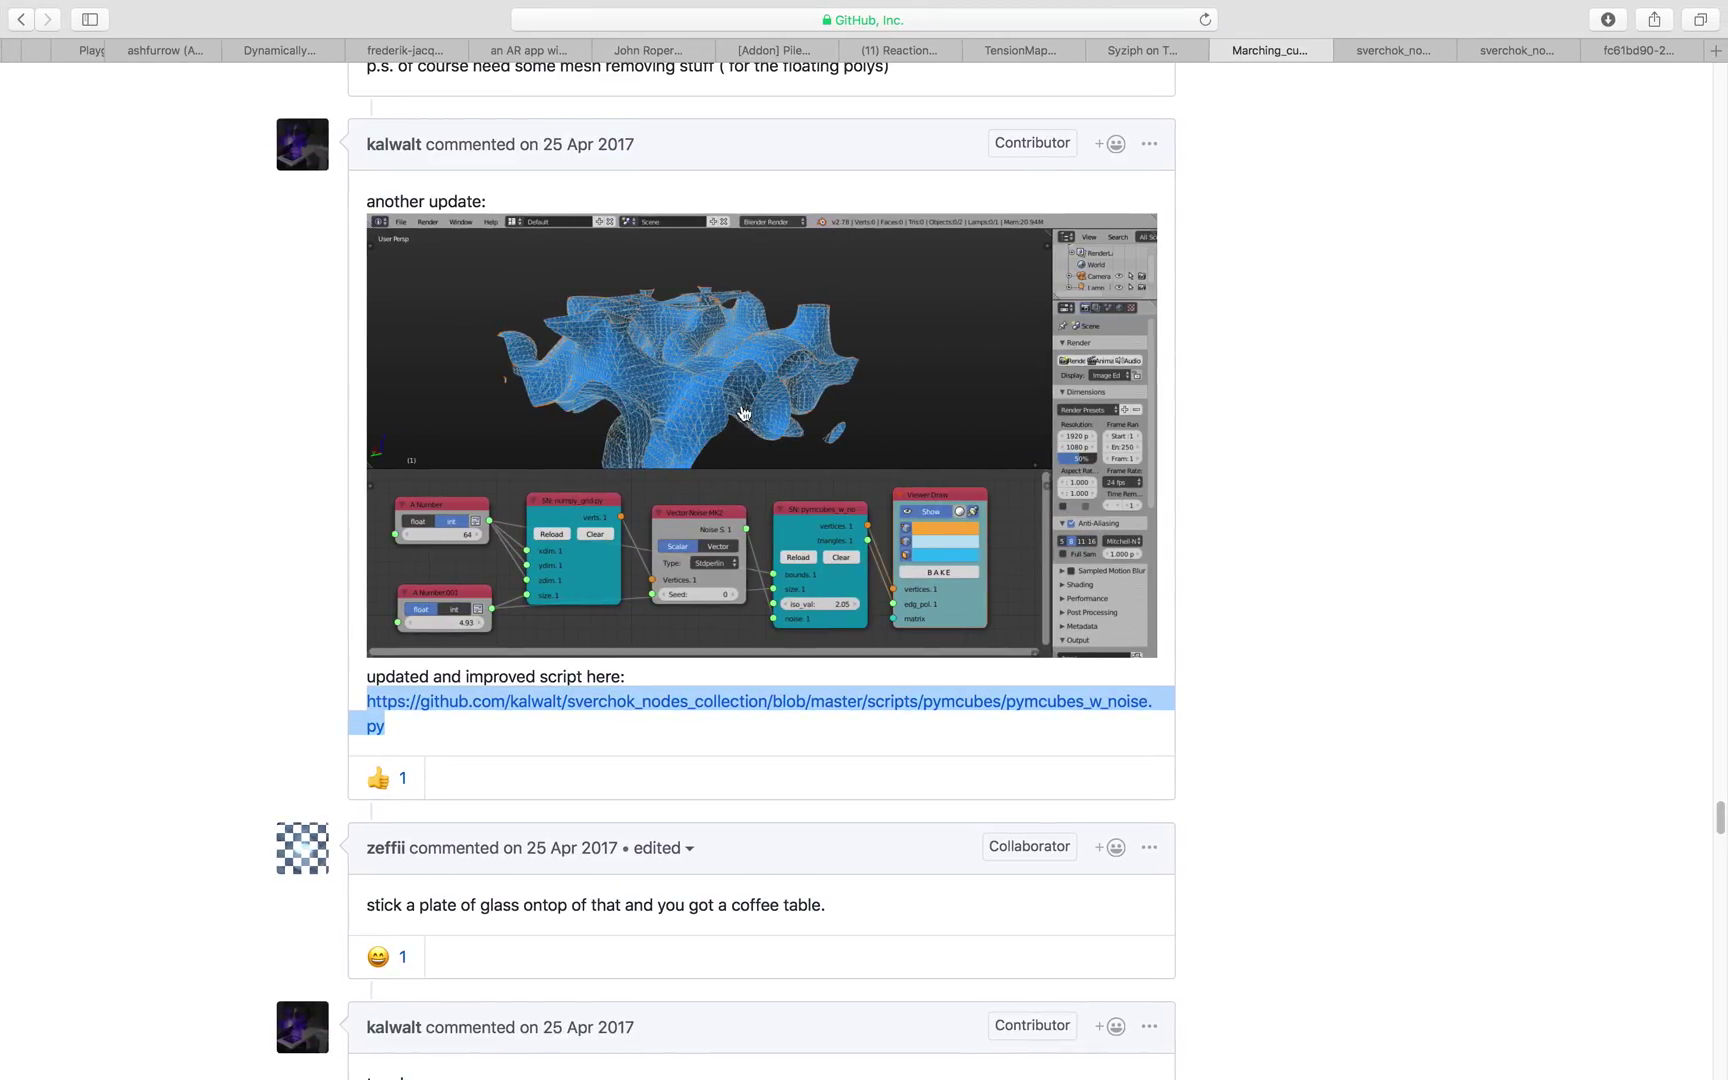
- Return to Blender, go to frame 7 and save over sv_marching_cube_noise_004.blend
key(ctrl+Left)
scroll(748, 362, down, 4)
scroll(630, 376, up, 1)
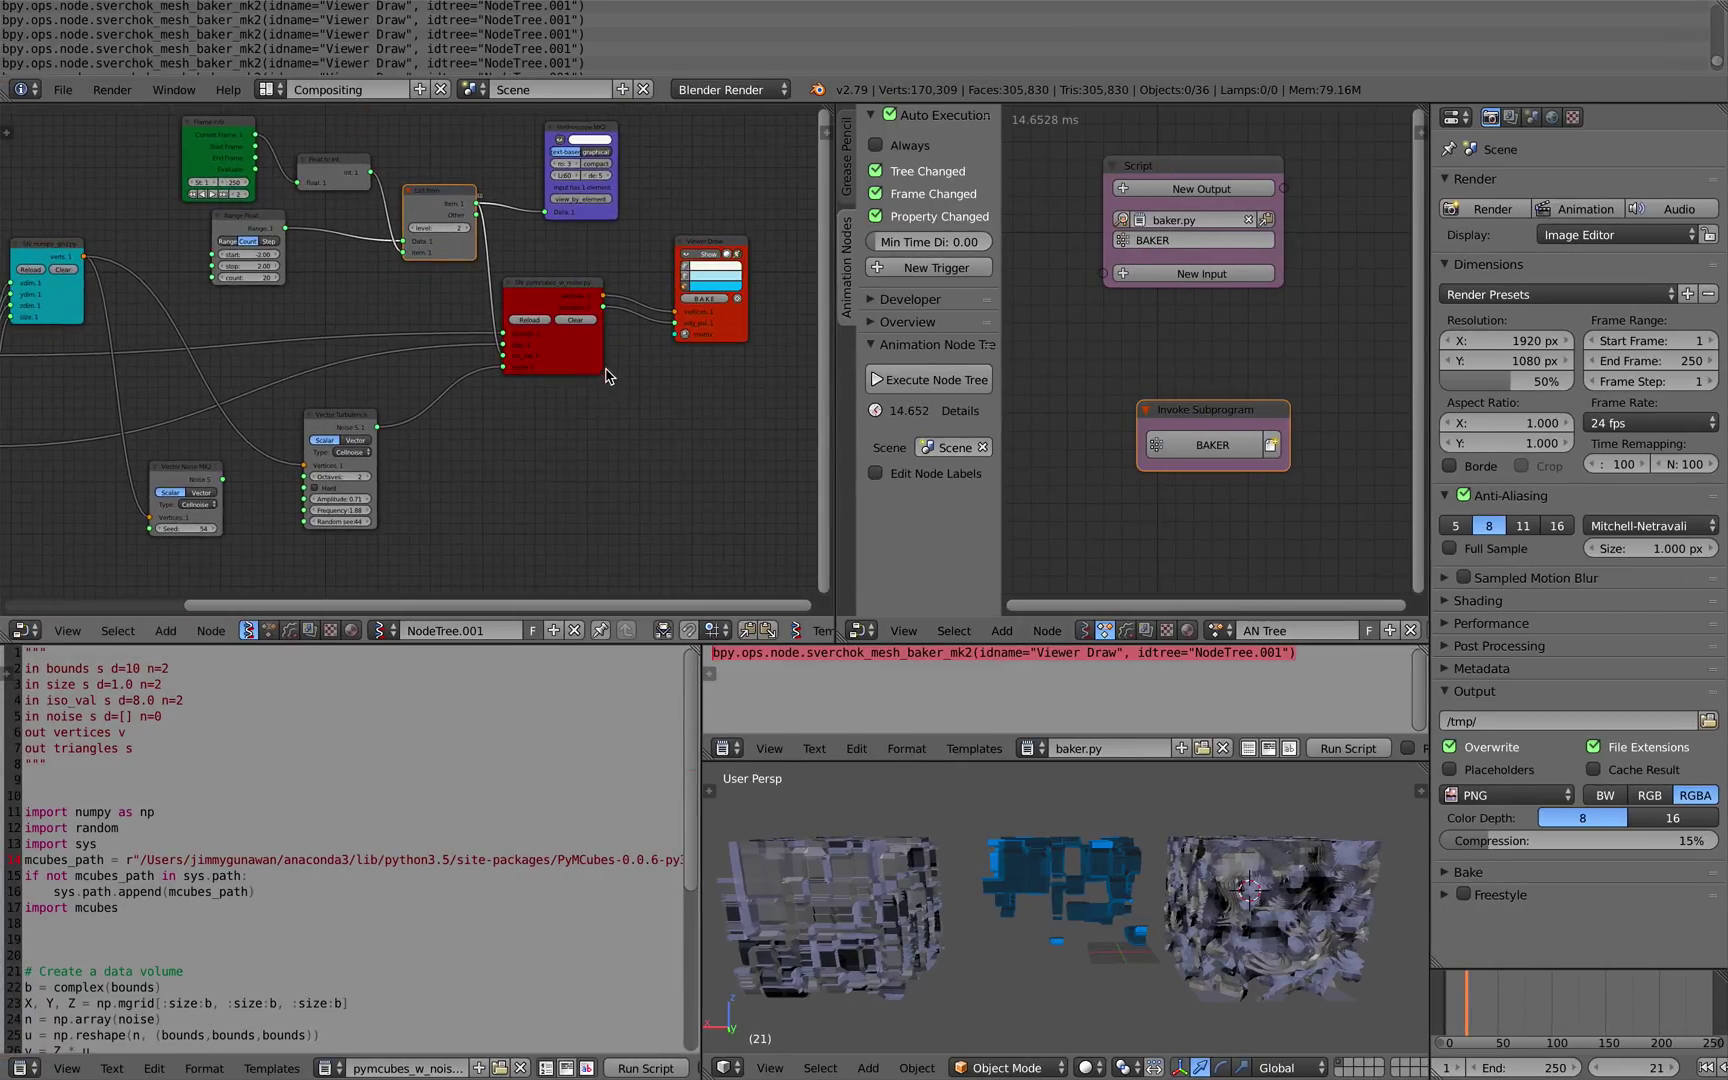
click(1453, 993)
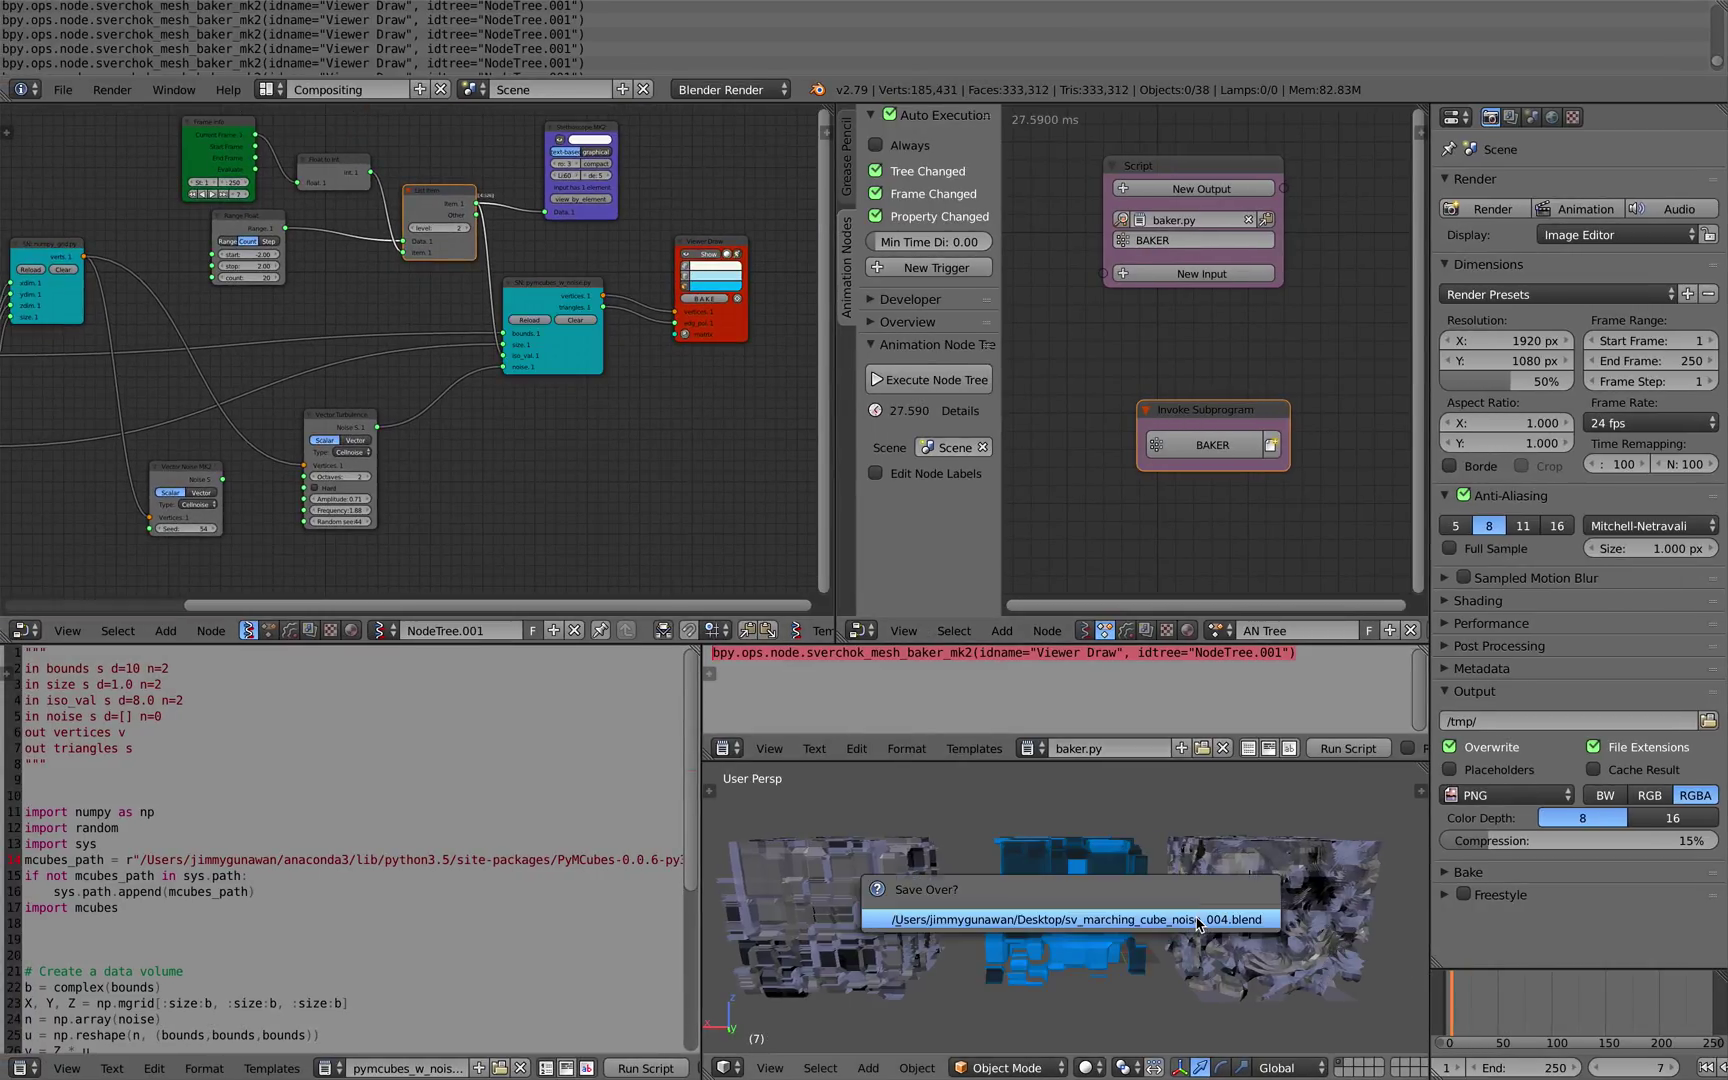
scroll(514, 355, up, 2)
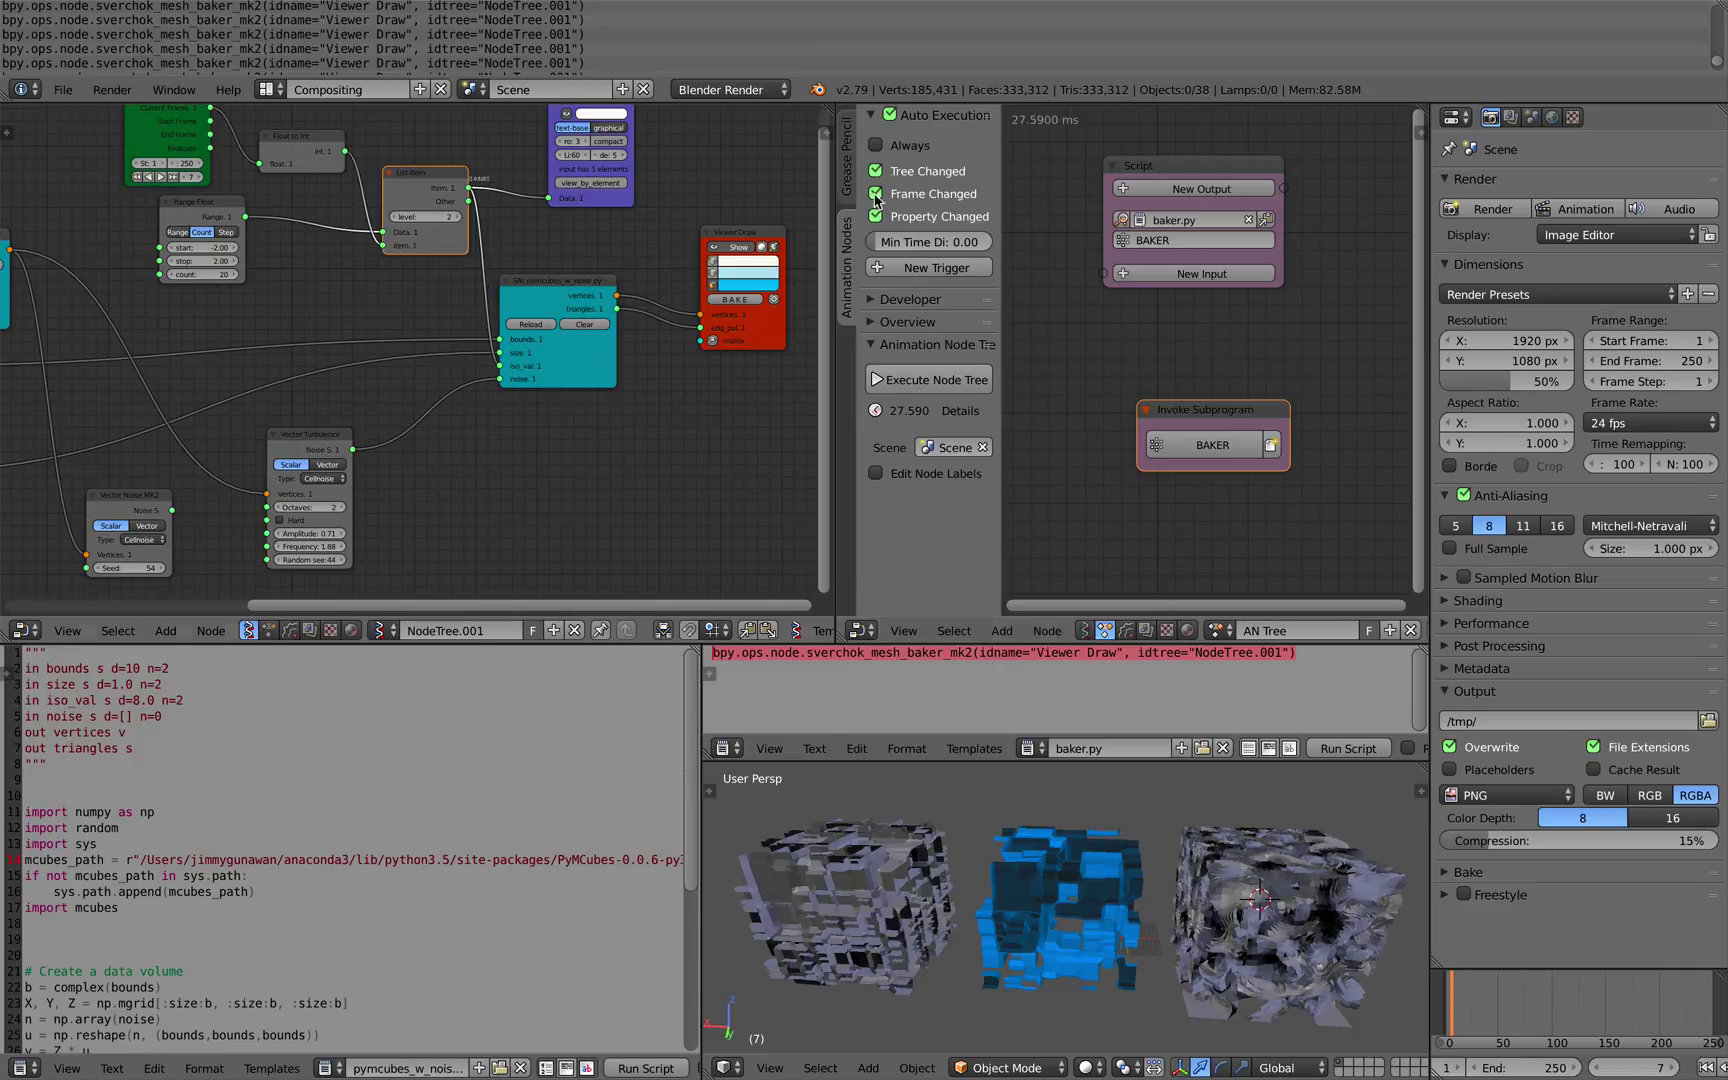
- Disable the Tree Changed and Property Changed auto-execution triggers of the Animation Nodes tree, keep Frame Changed enabled, and hide the sidebar
drag(999, 162, 733, 185)
middle_drag(839, 224, 910, 239)
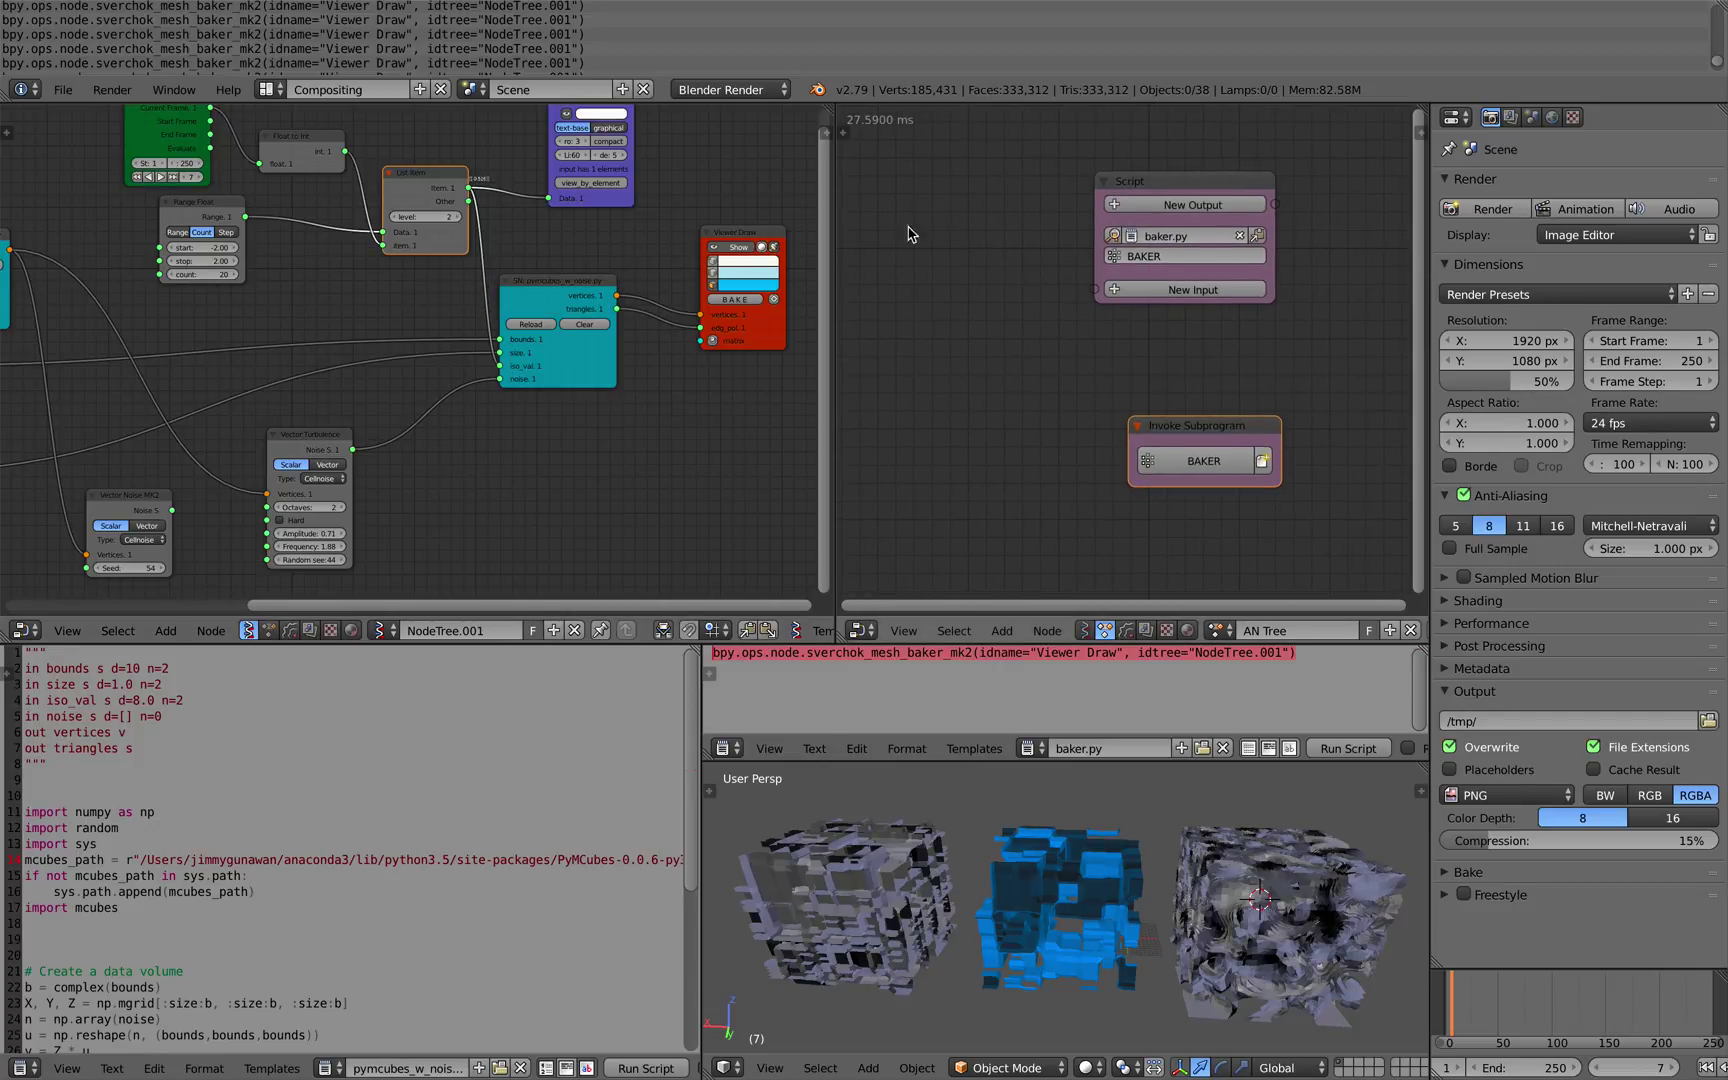
click(845, 136)
click(897, 170)
click(947, 219)
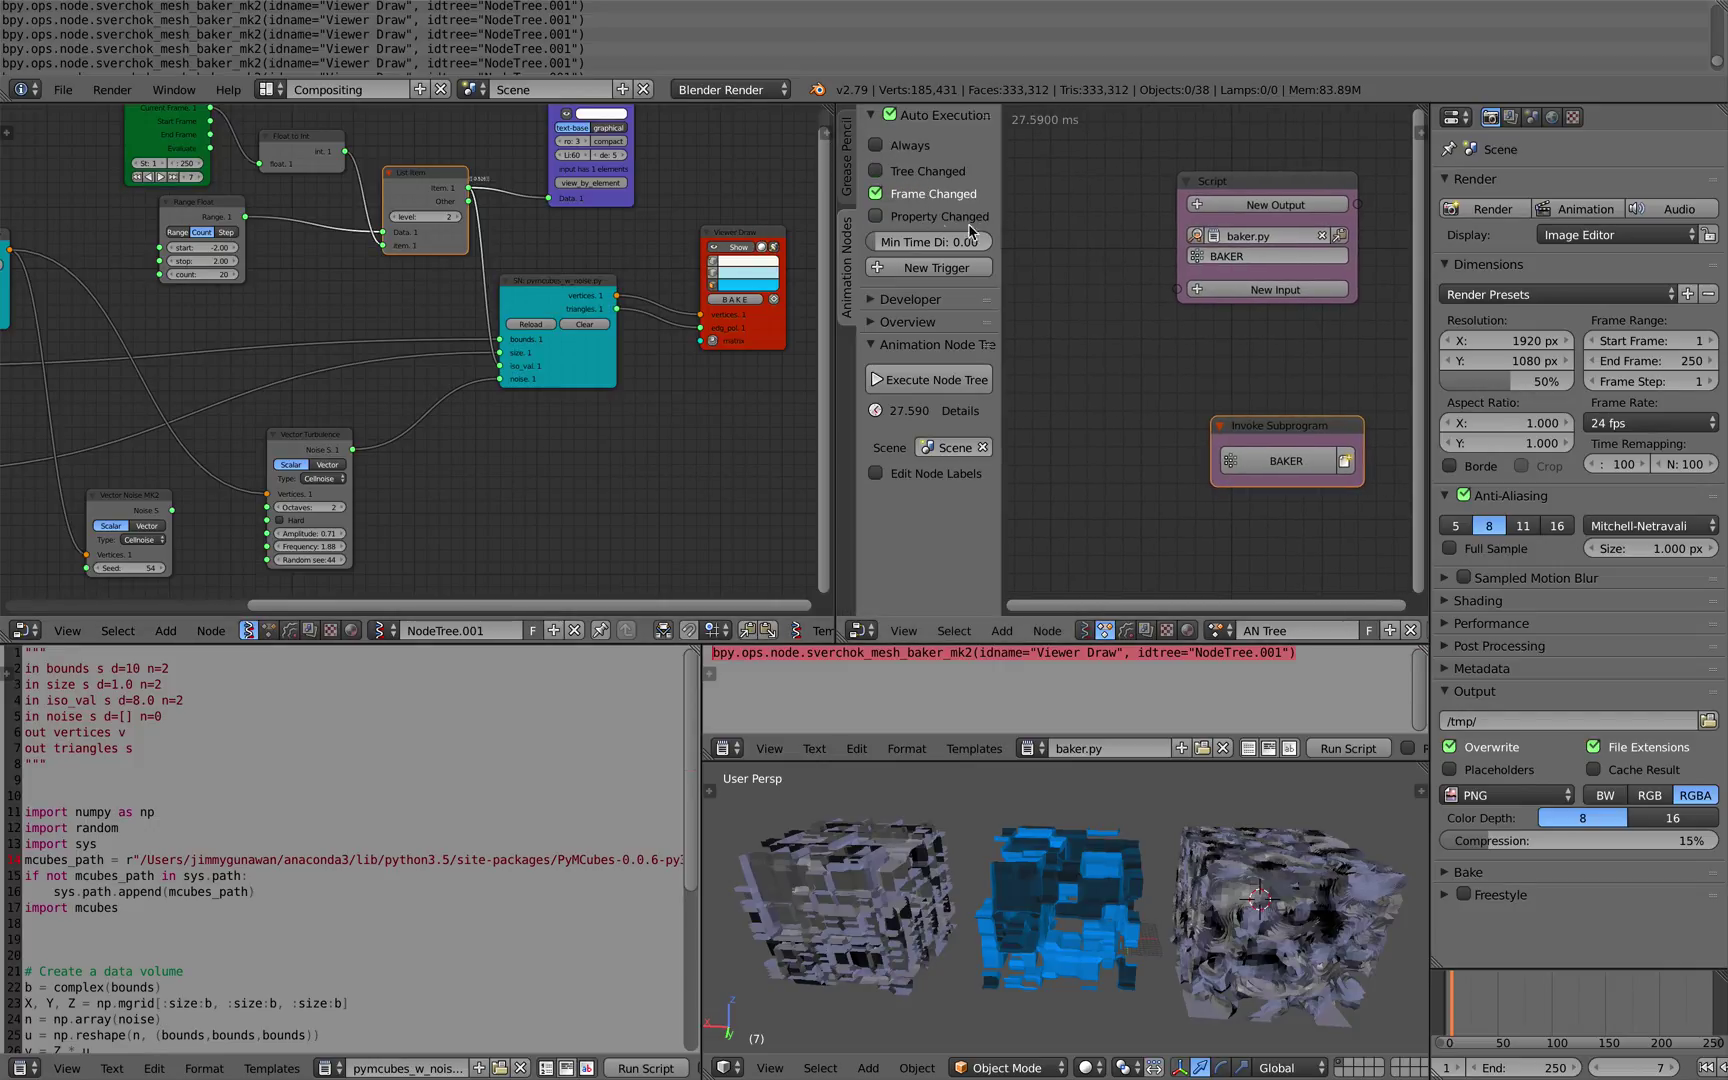
drag(999, 215, 976, 274)
scroll(1000, 316, down, 1)
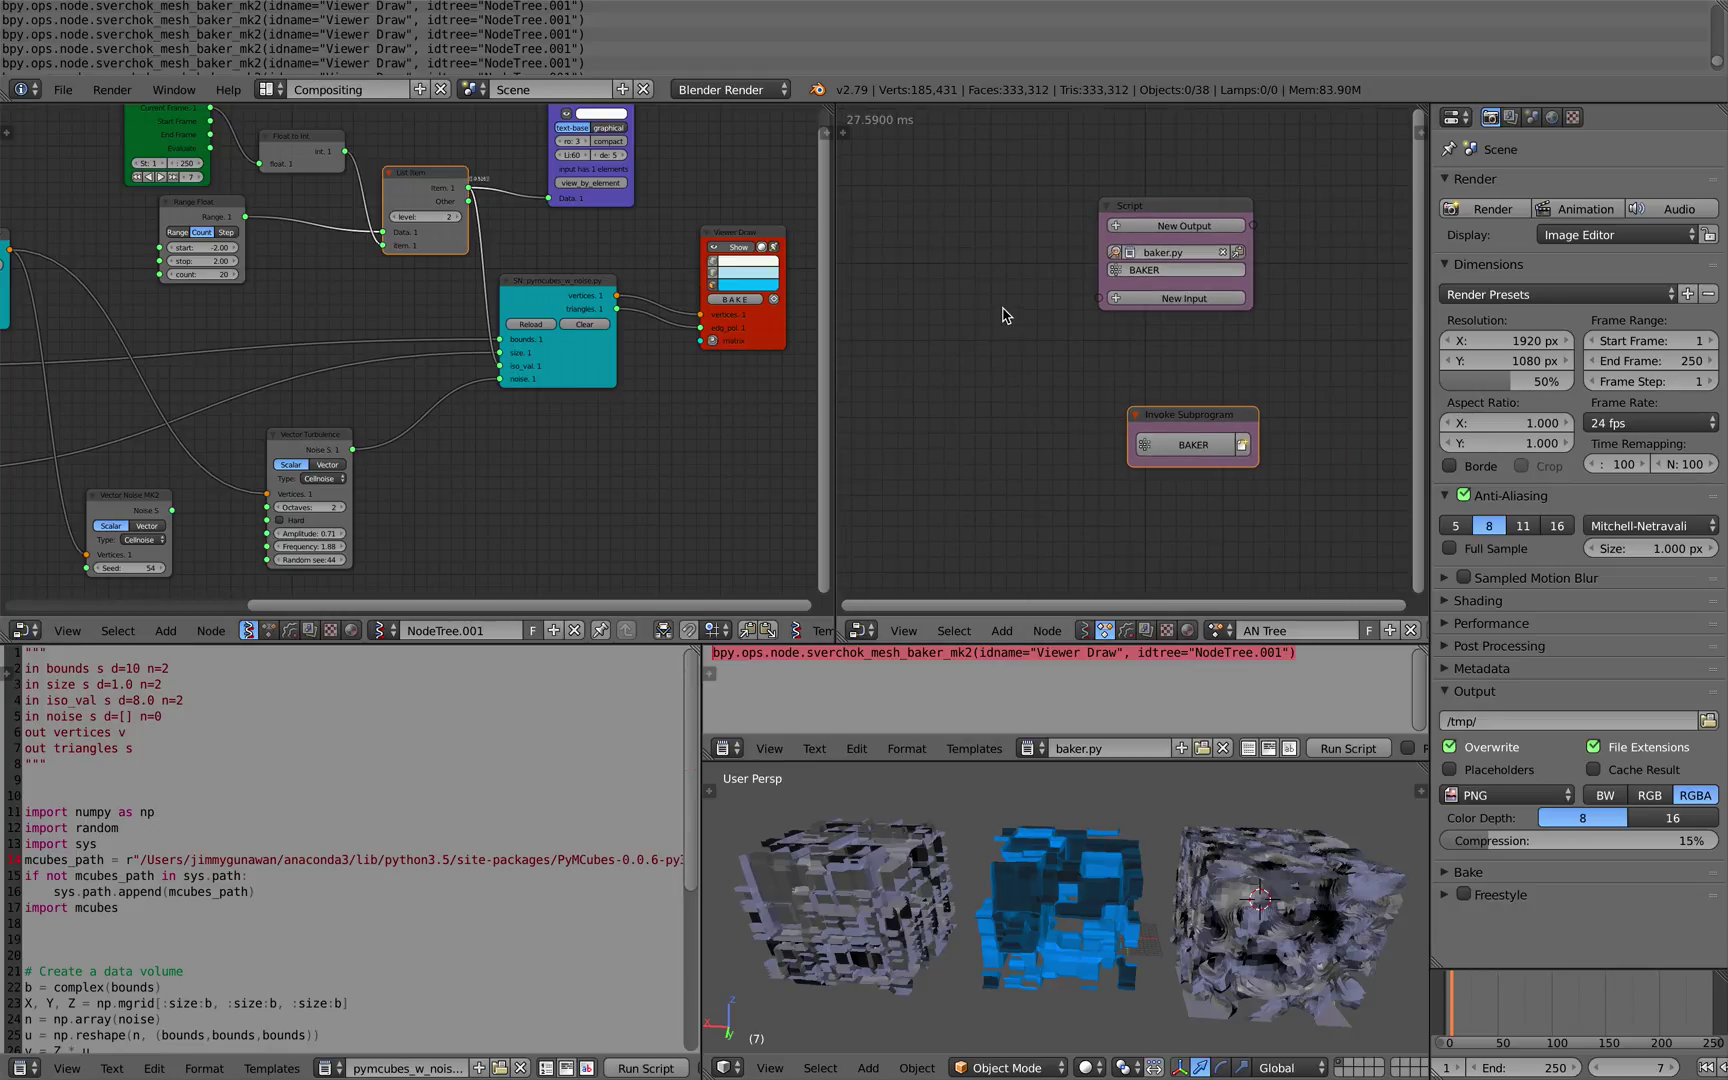
- Move the Invoke Subprogram node close beneath the Script node and widen the Sverchok node editor
drag(1174, 420, 1143, 348)
middle_drag(420, 363, 430, 375)
scroll(430, 375, up, 1)
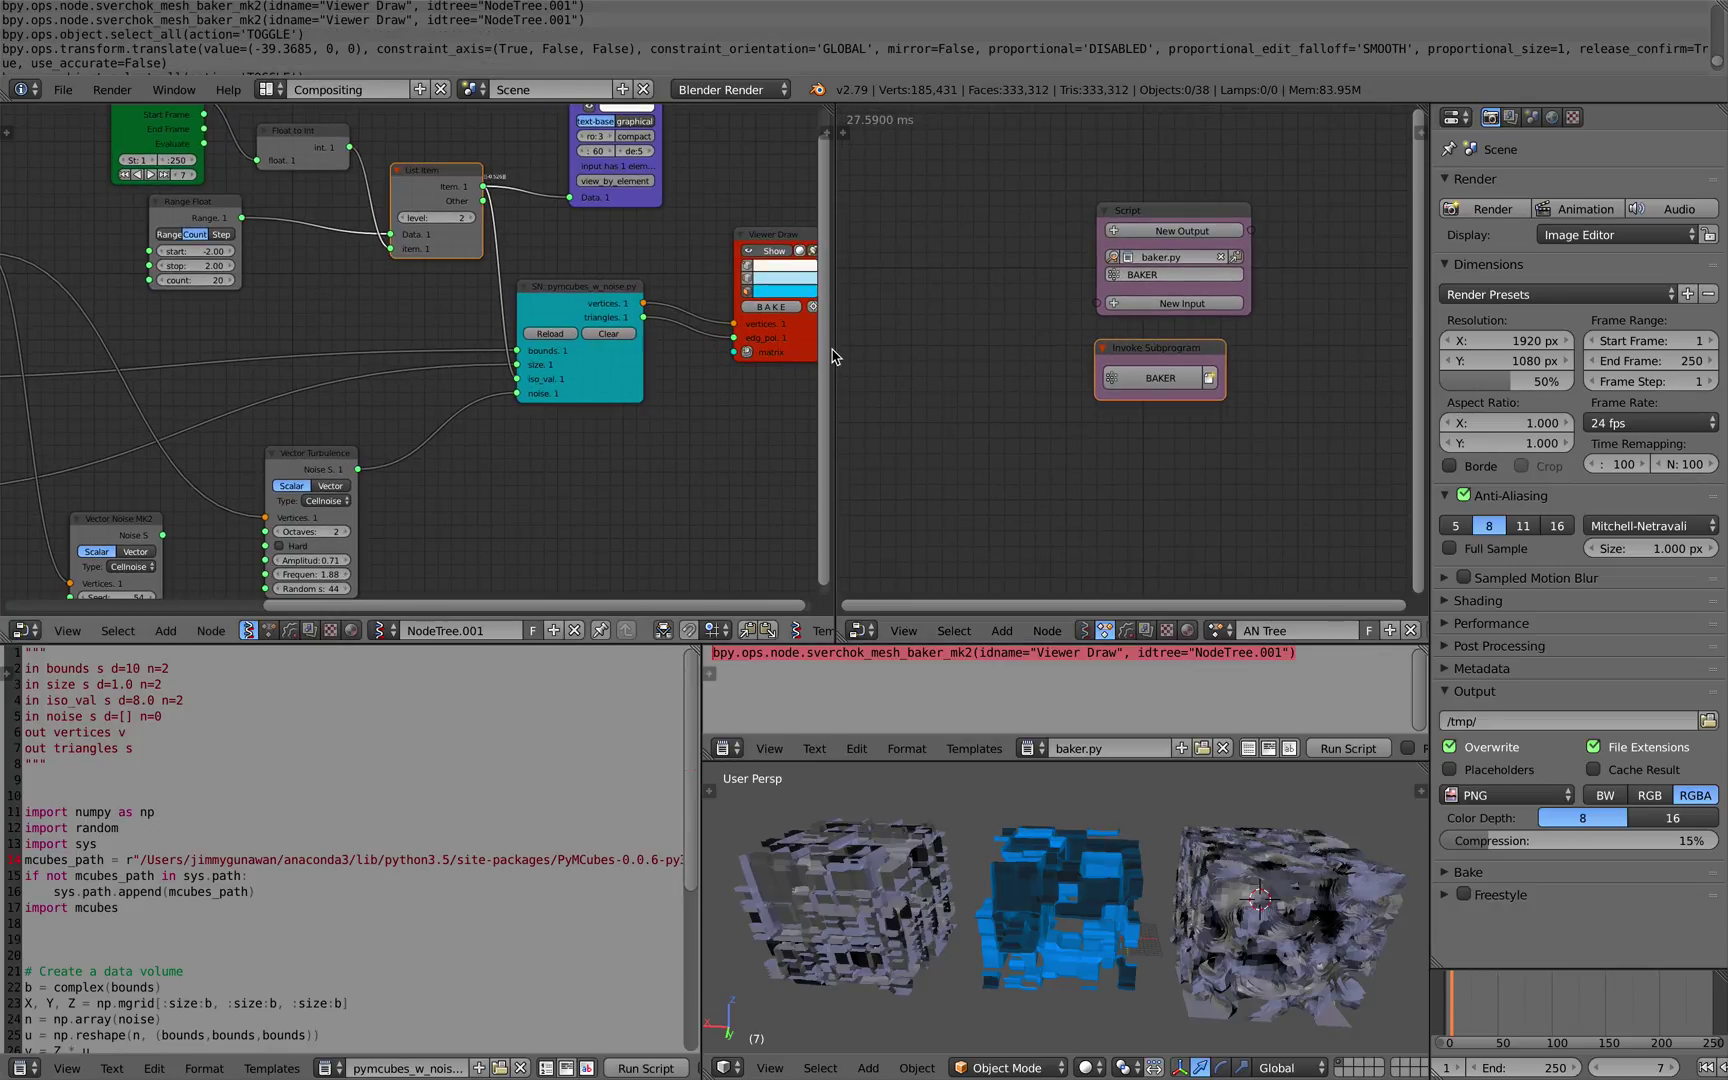
drag(834, 349, 1114, 350)
scroll(621, 409, up, 1)
middle_drag(570, 430, 592, 387)
- Reposition the Vector Turbulence and Vector Noise MK2 nodes slightly upward and save over the current file
drag(476, 426, 498, 397)
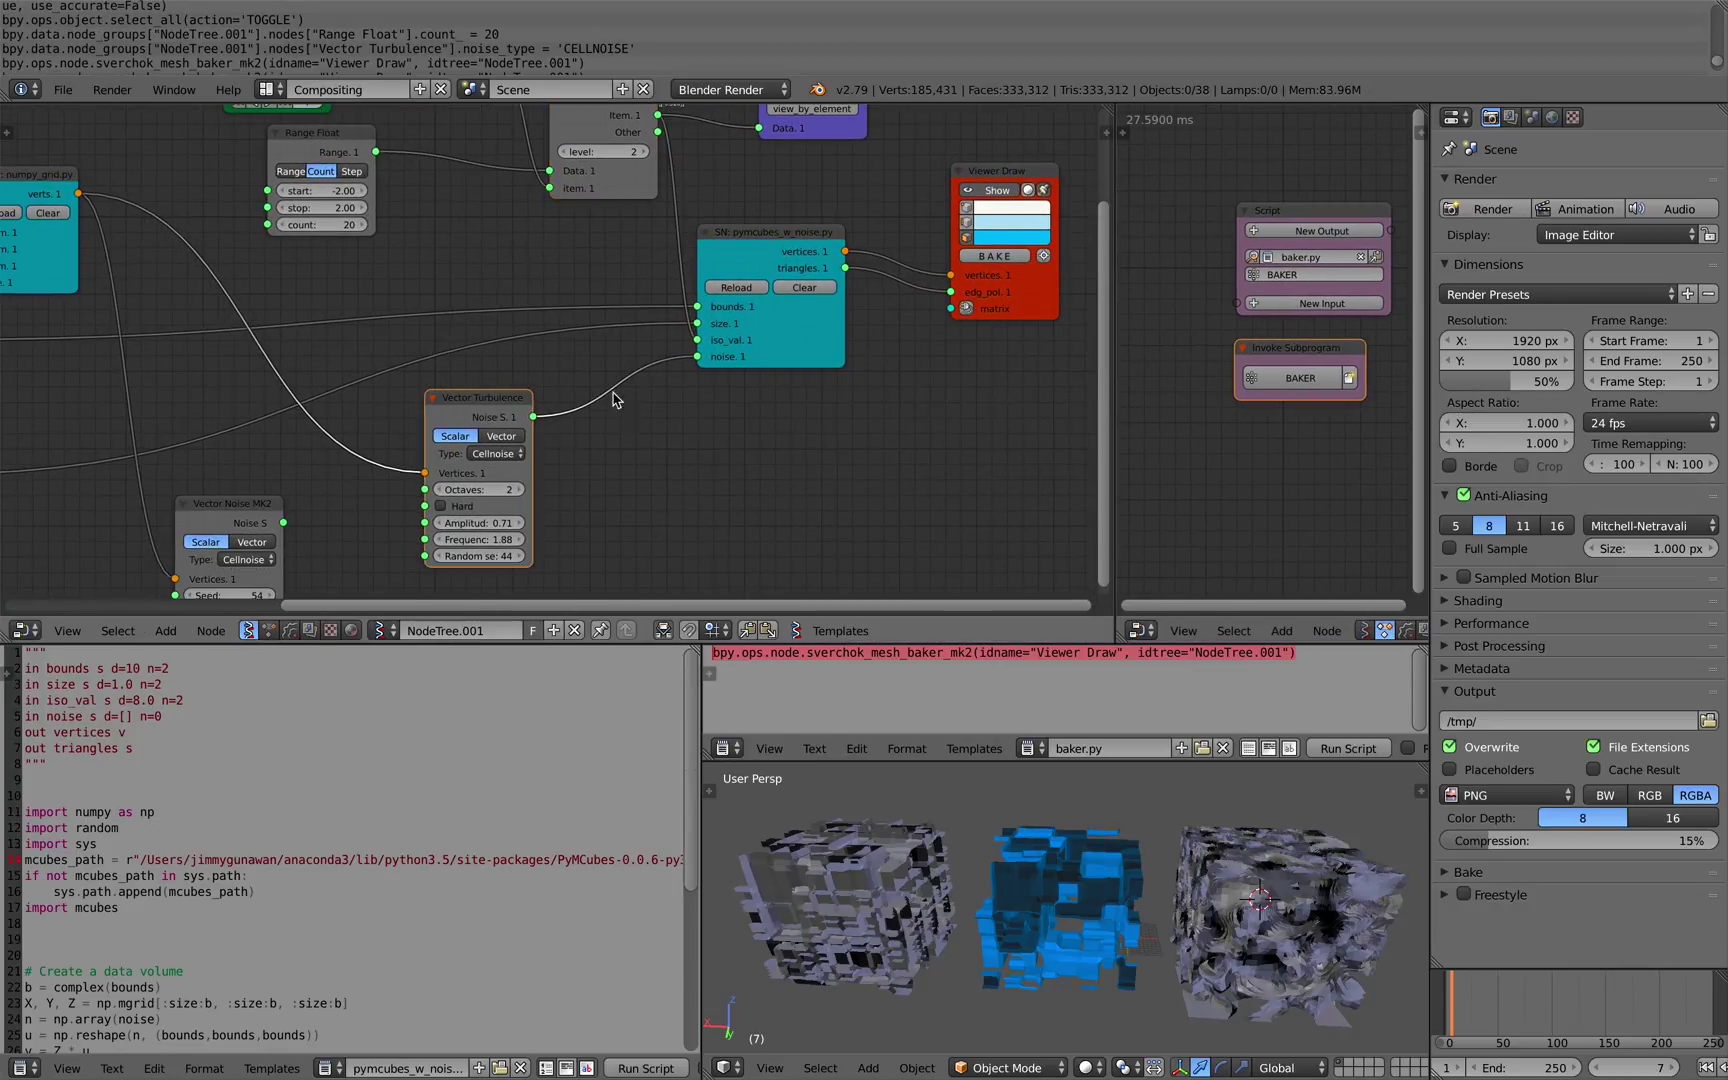
middle_drag(614, 400, 657, 395)
key(ctrl+s)
click(619, 405)
middle_drag(318, 505, 459, 453)
drag(459, 455, 472, 404)
scroll(508, 428, down, 1)
mouse_move(511, 386)
middle_down()
mouse_move(508, 428)
mouse_move(497, 417)
middle_up()
- Set the face colour of the Viewer Draw node to pink
mouse_move(1050, 900)
middle_down()
mouse_move(1005, 905)
mouse_move(1020, 900)
middle_up()
middle_drag(1038, 336, 853, 396)
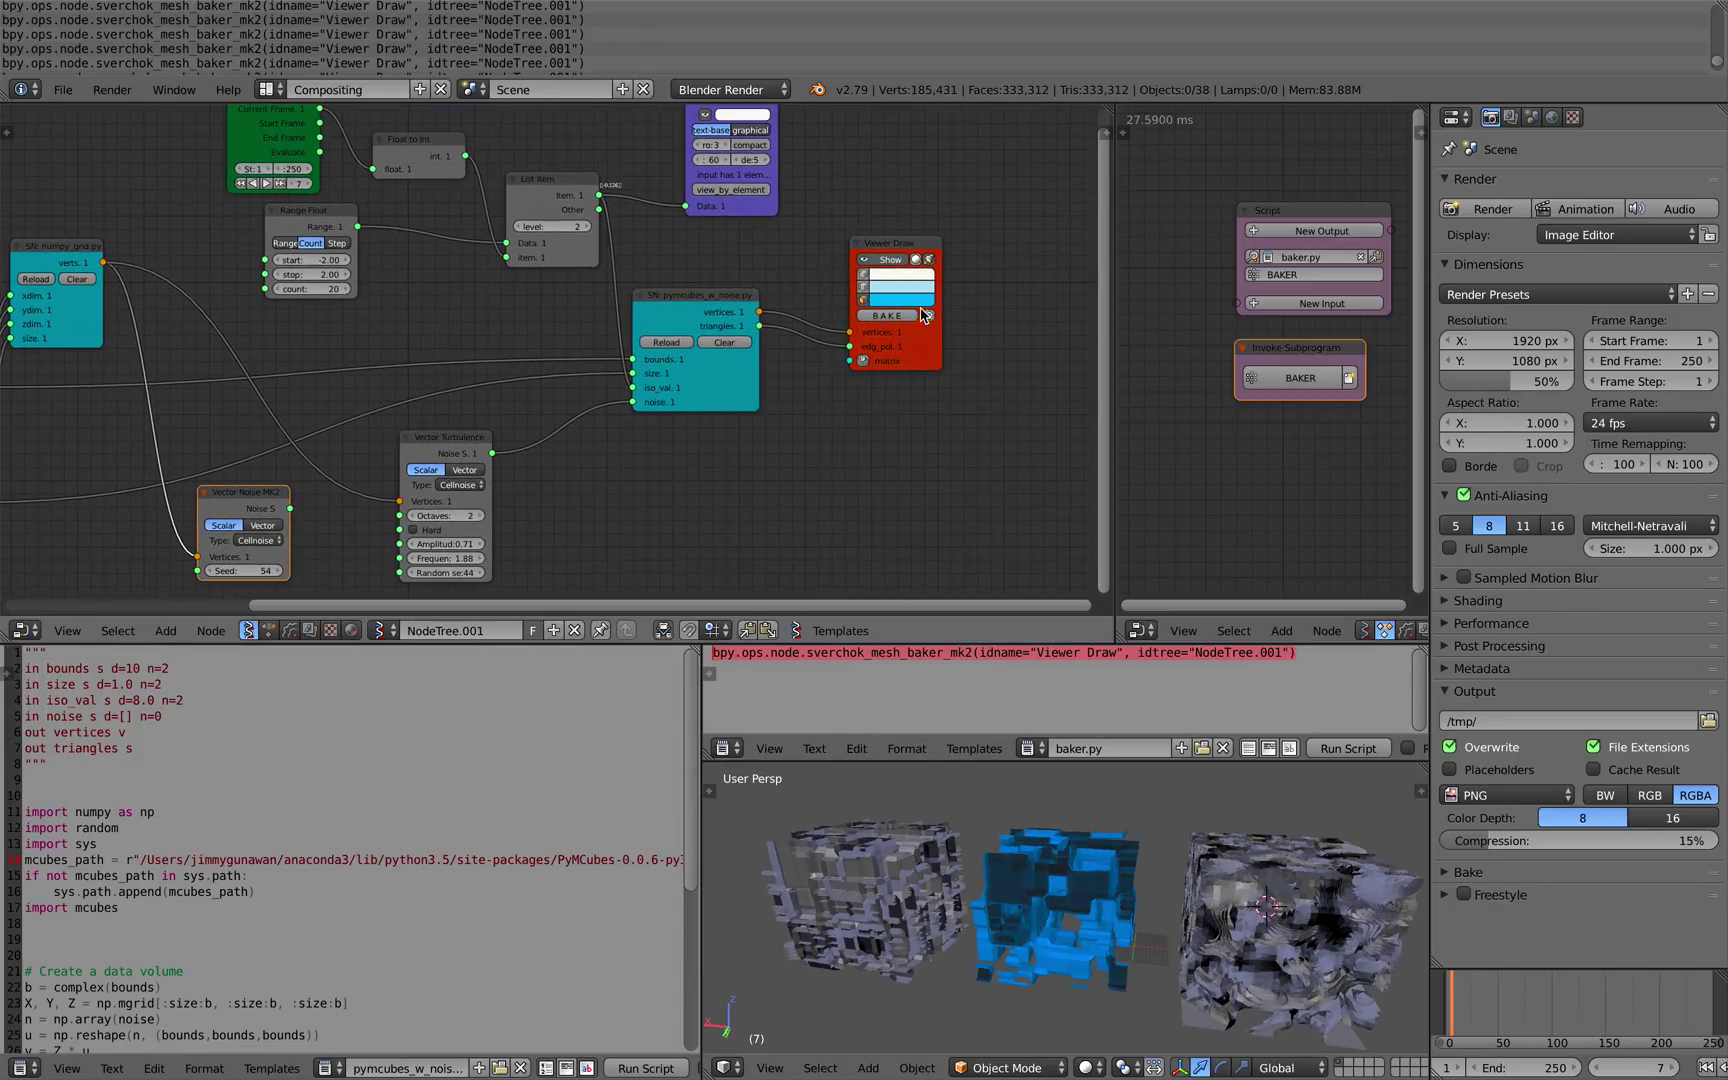
click(900, 299)
click(930, 175)
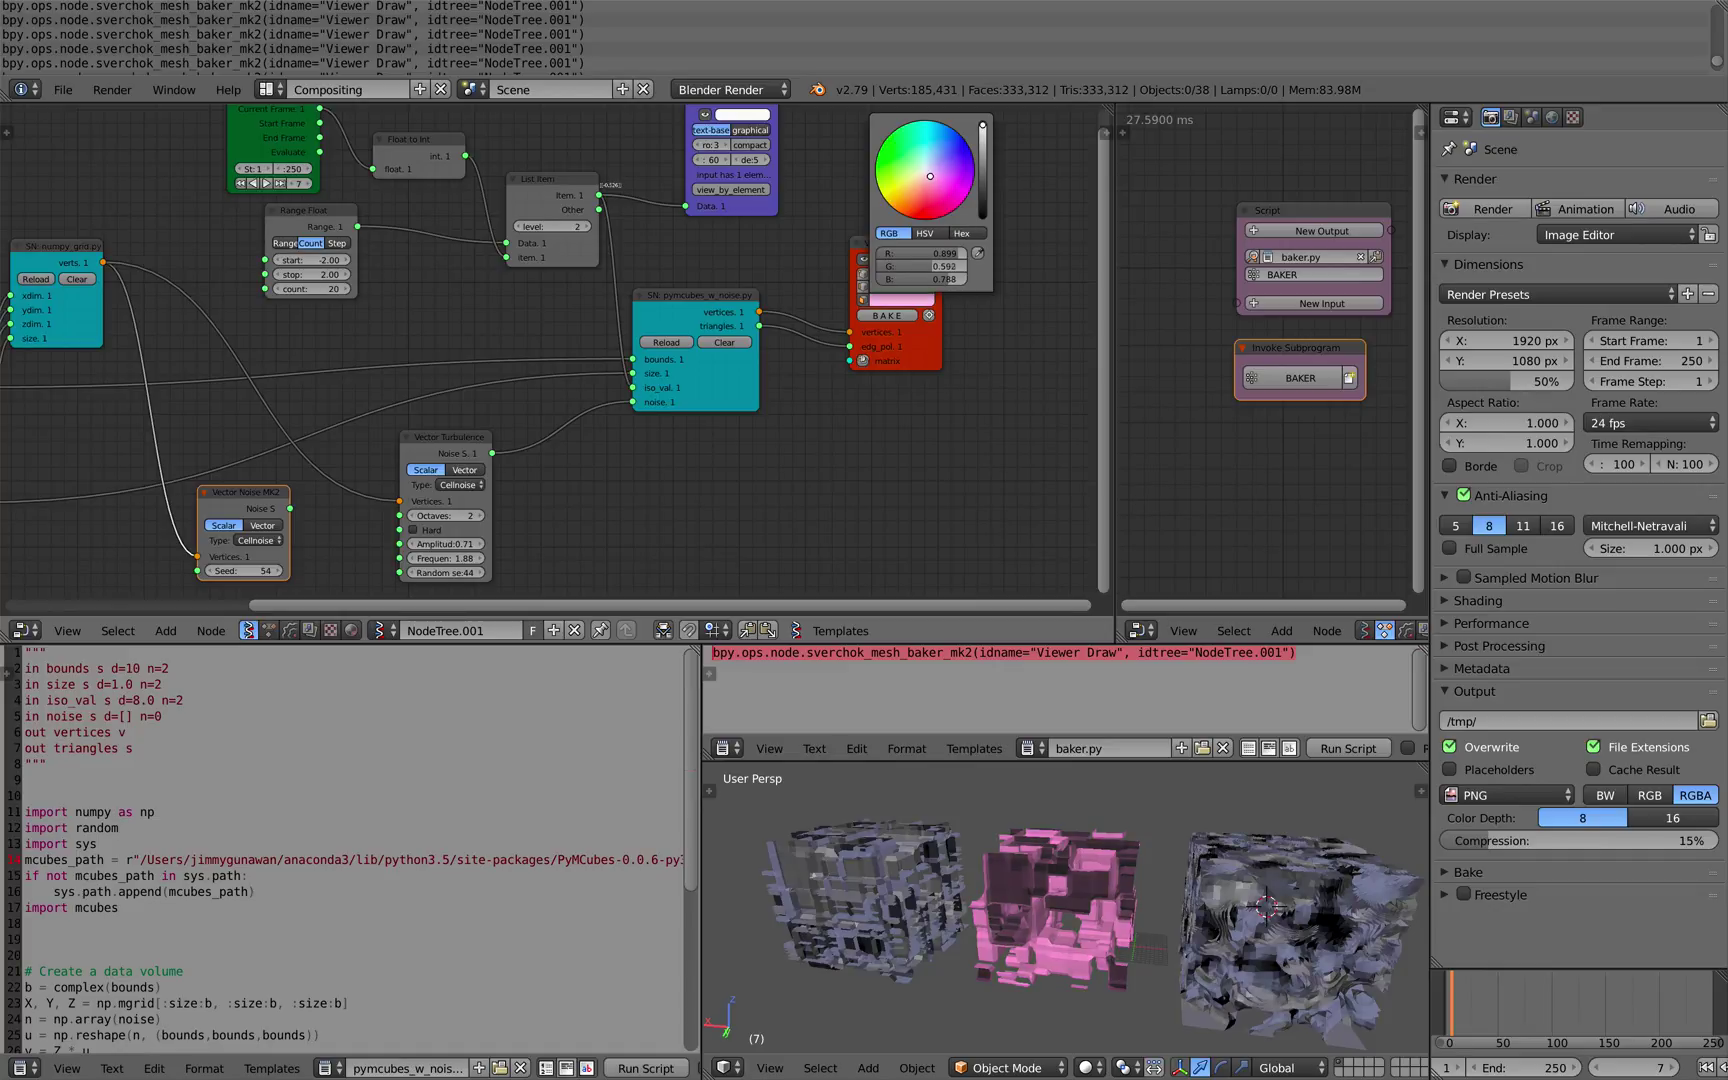
- Display the mesh edges in the Viewer Draw node, change their colour to near black, and hide the vertices
scroll(837, 242, up, 1)
click(941, 265)
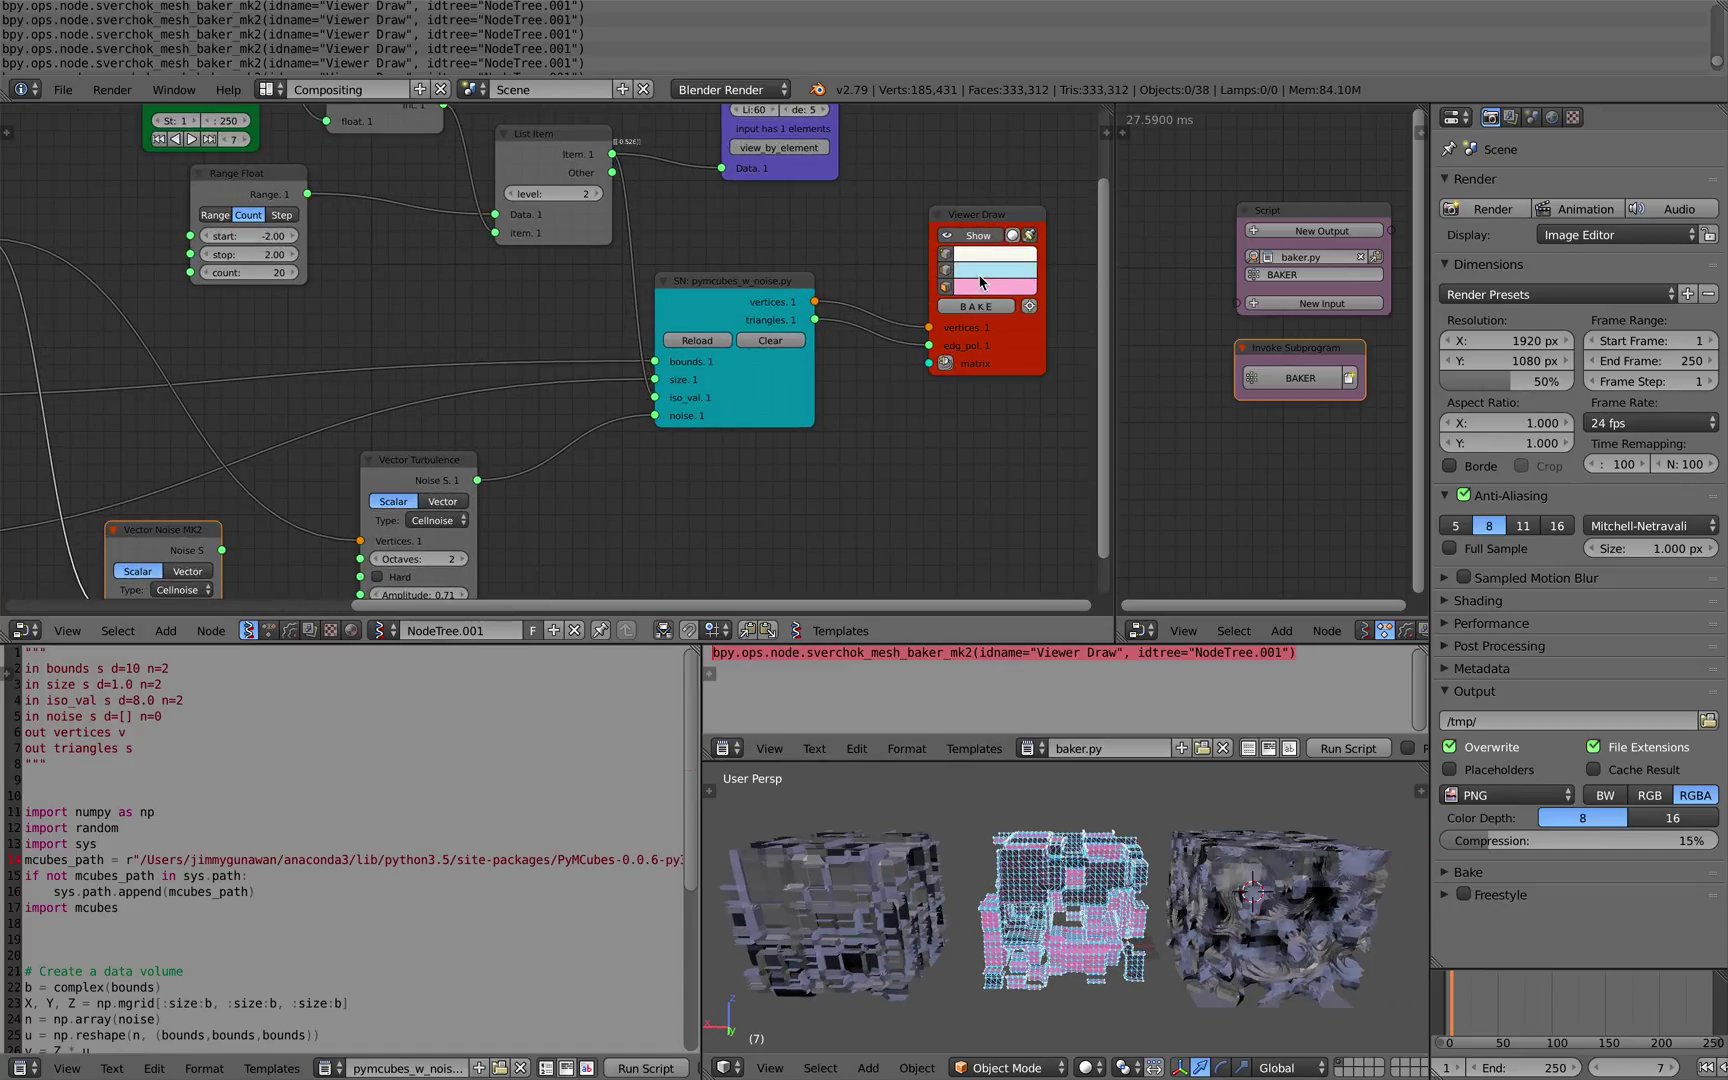
click(983, 270)
click(1104, 146)
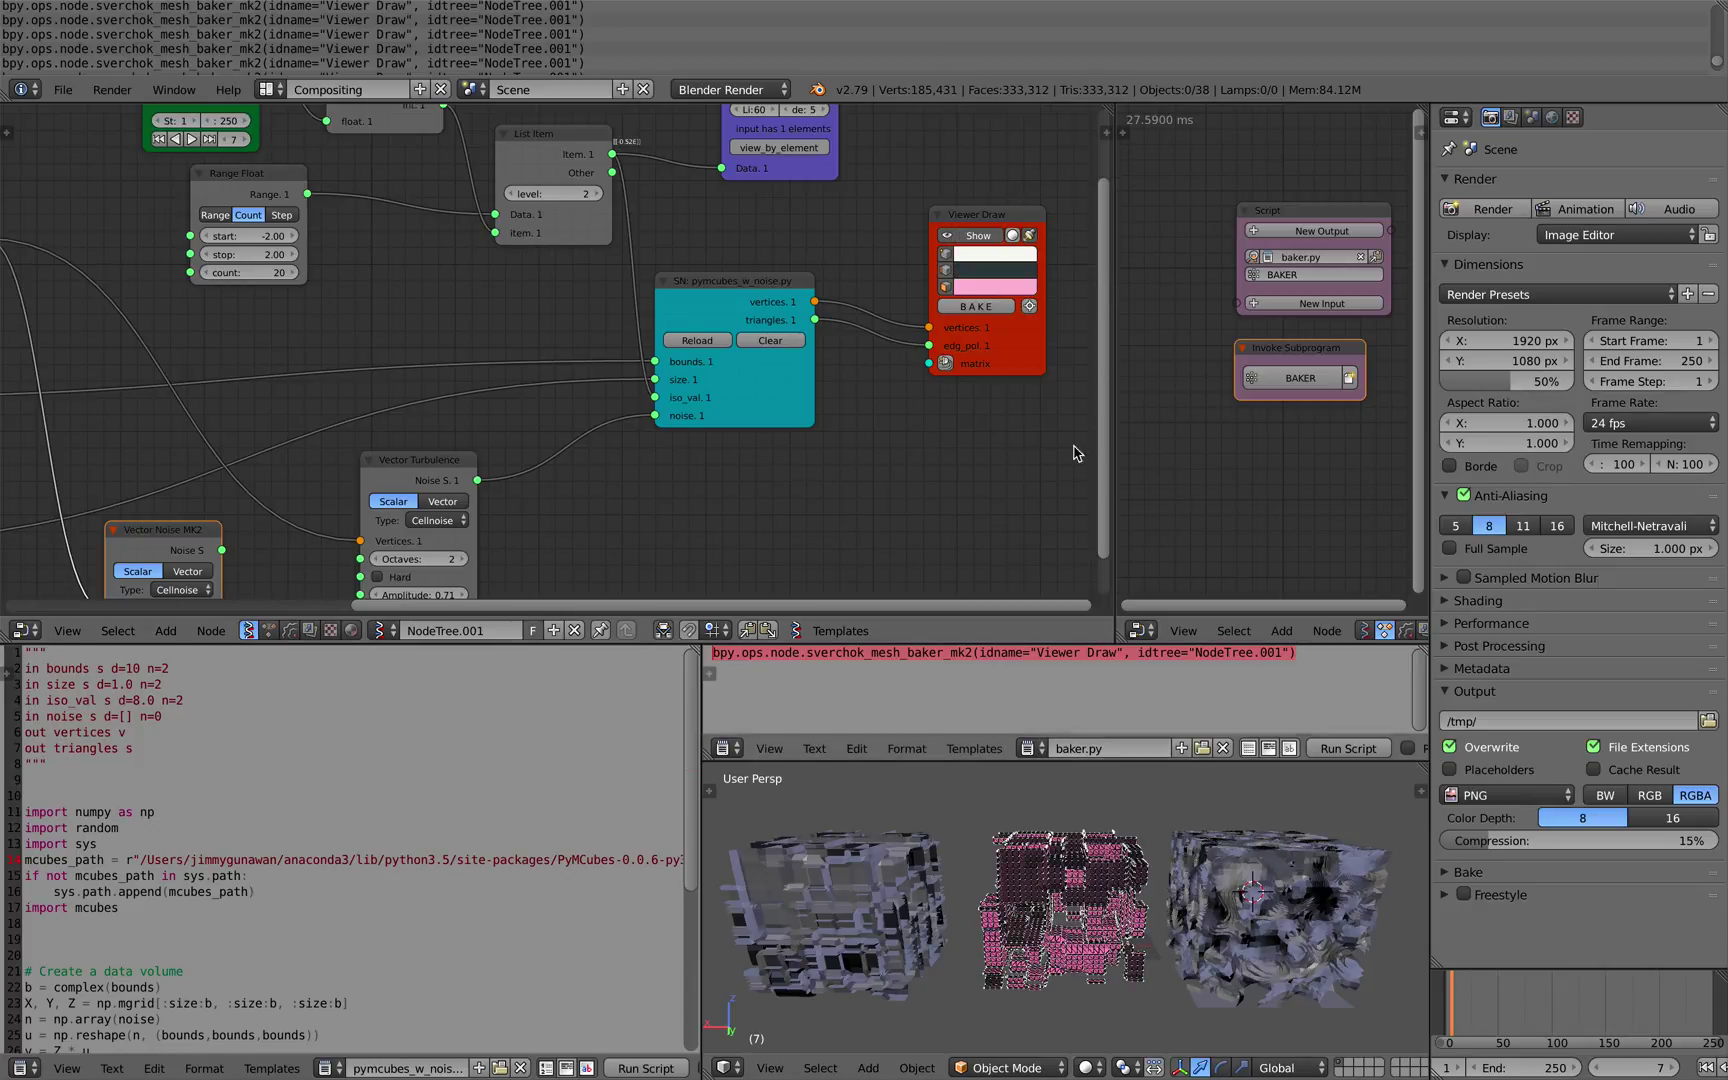
click(945, 253)
- Save over the current file and clear the text selection in baker.py
middle_drag(1129, 852, 1148, 848)
key(ctrl+s)
click(1148, 848)
click(916, 676)
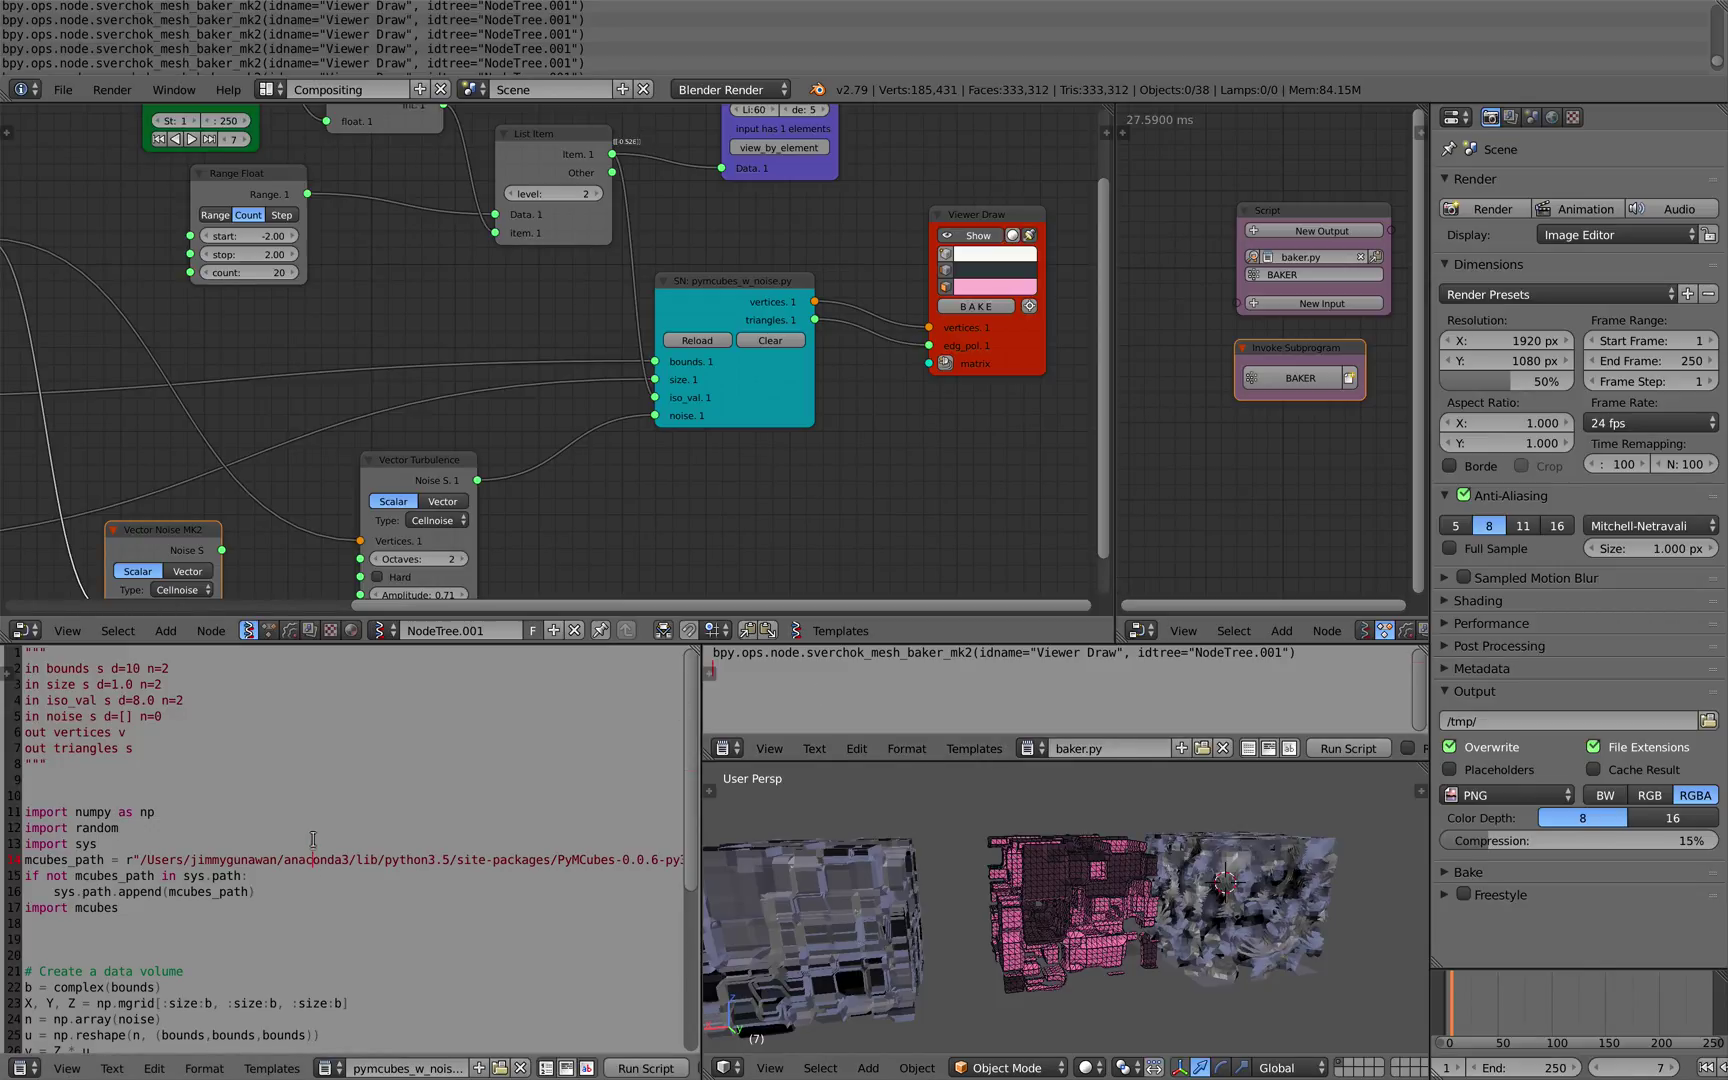
- Switch to Terminal, show the tab with the Python mcubes session, and suspend that session to get a shell prompt
key(ctrl+Left)
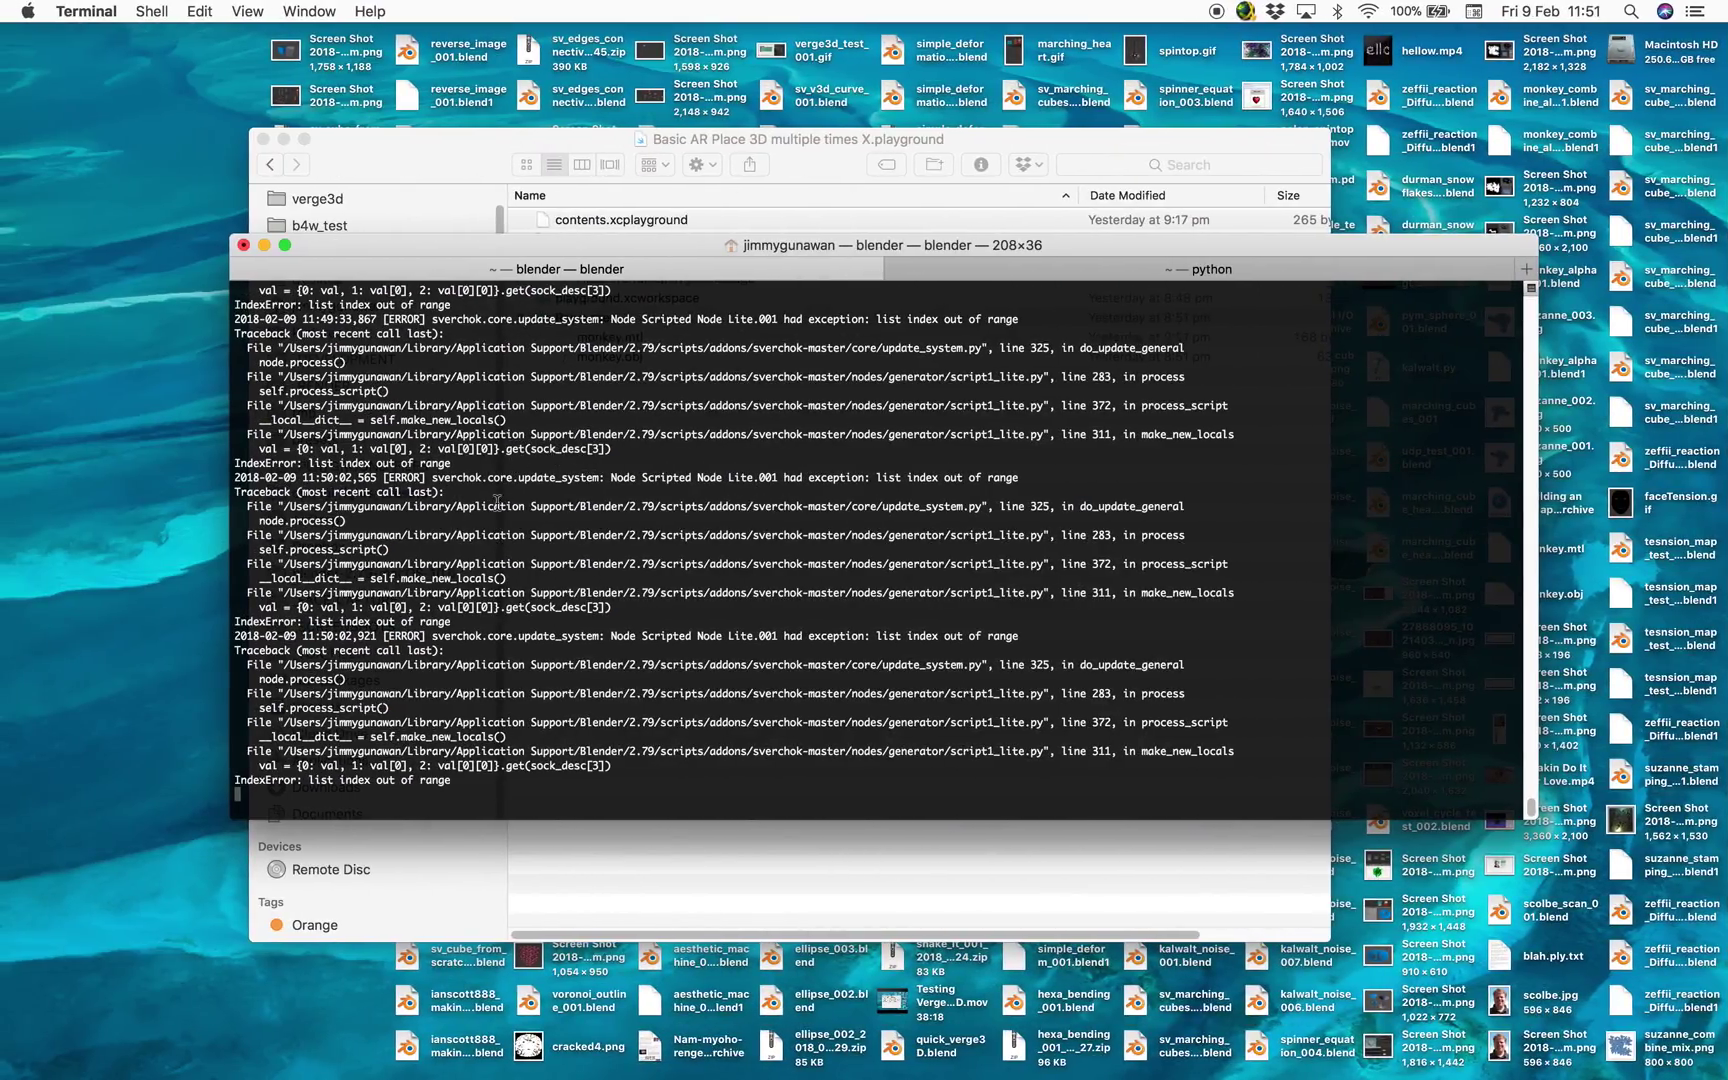
drag(927, 246, 845, 222)
click(950, 250)
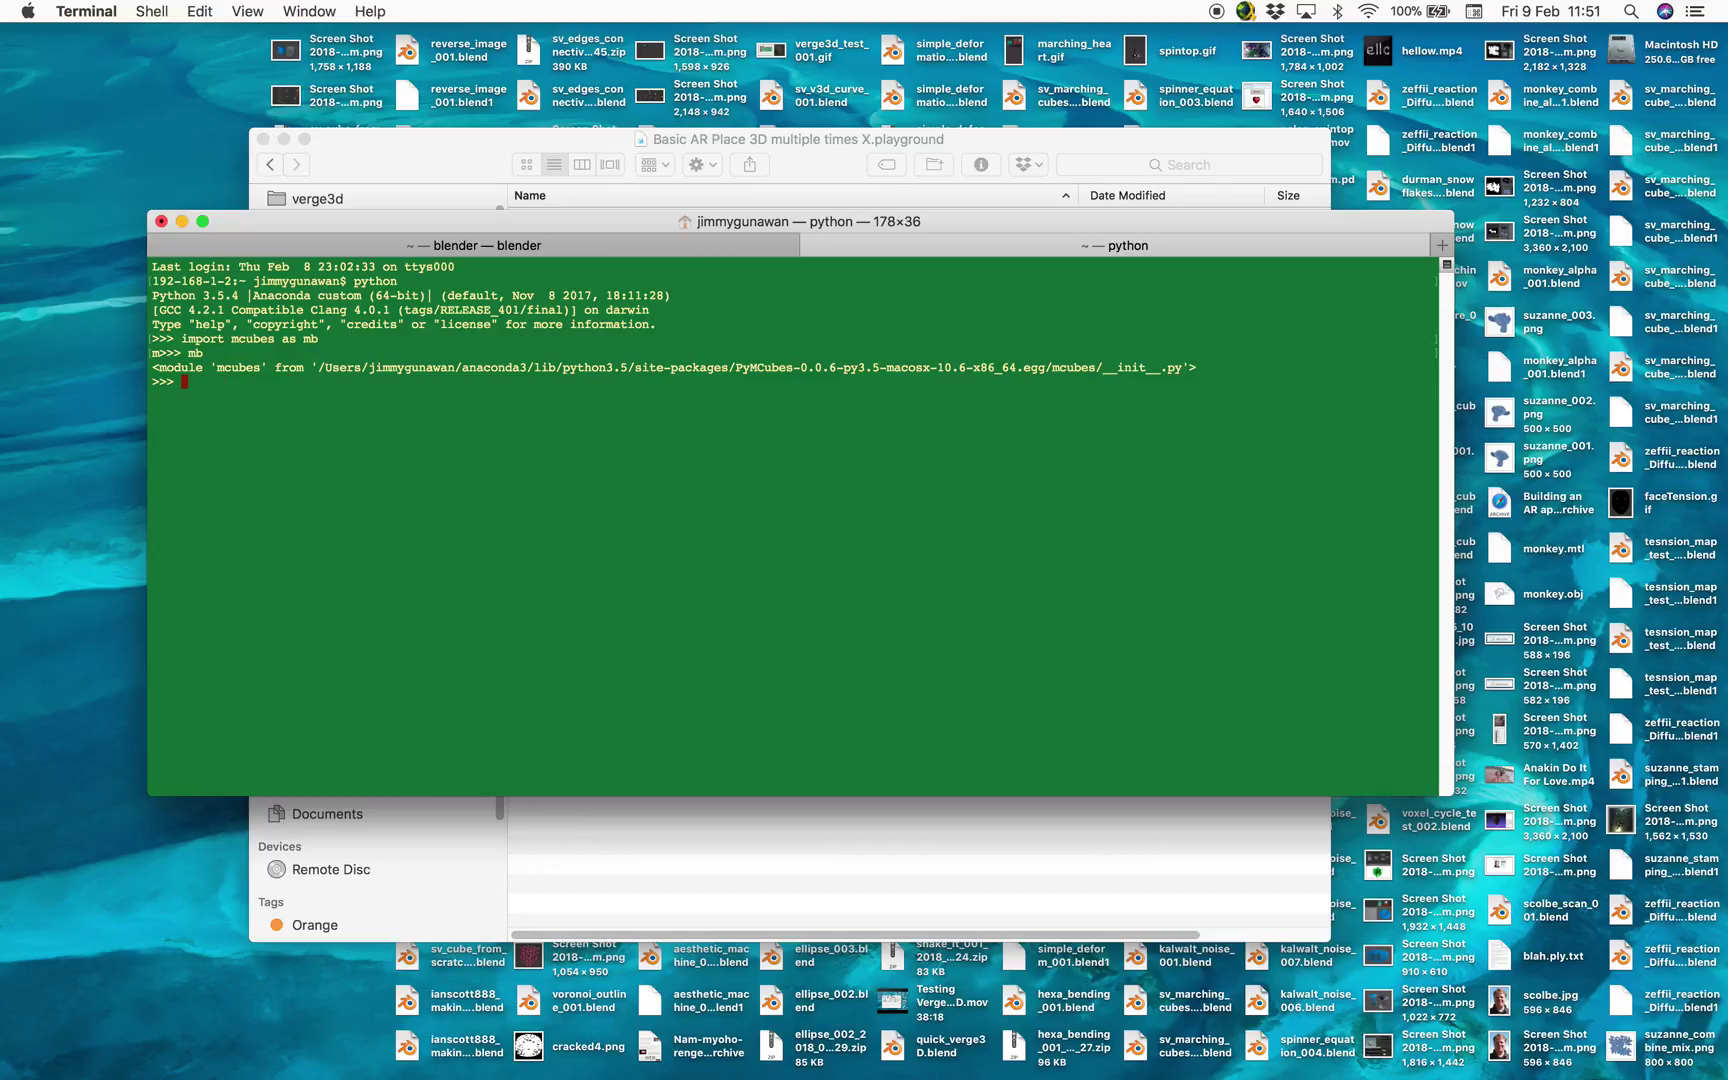
key(ctrl+z)
key(Return)
key(Return)
key(Return)
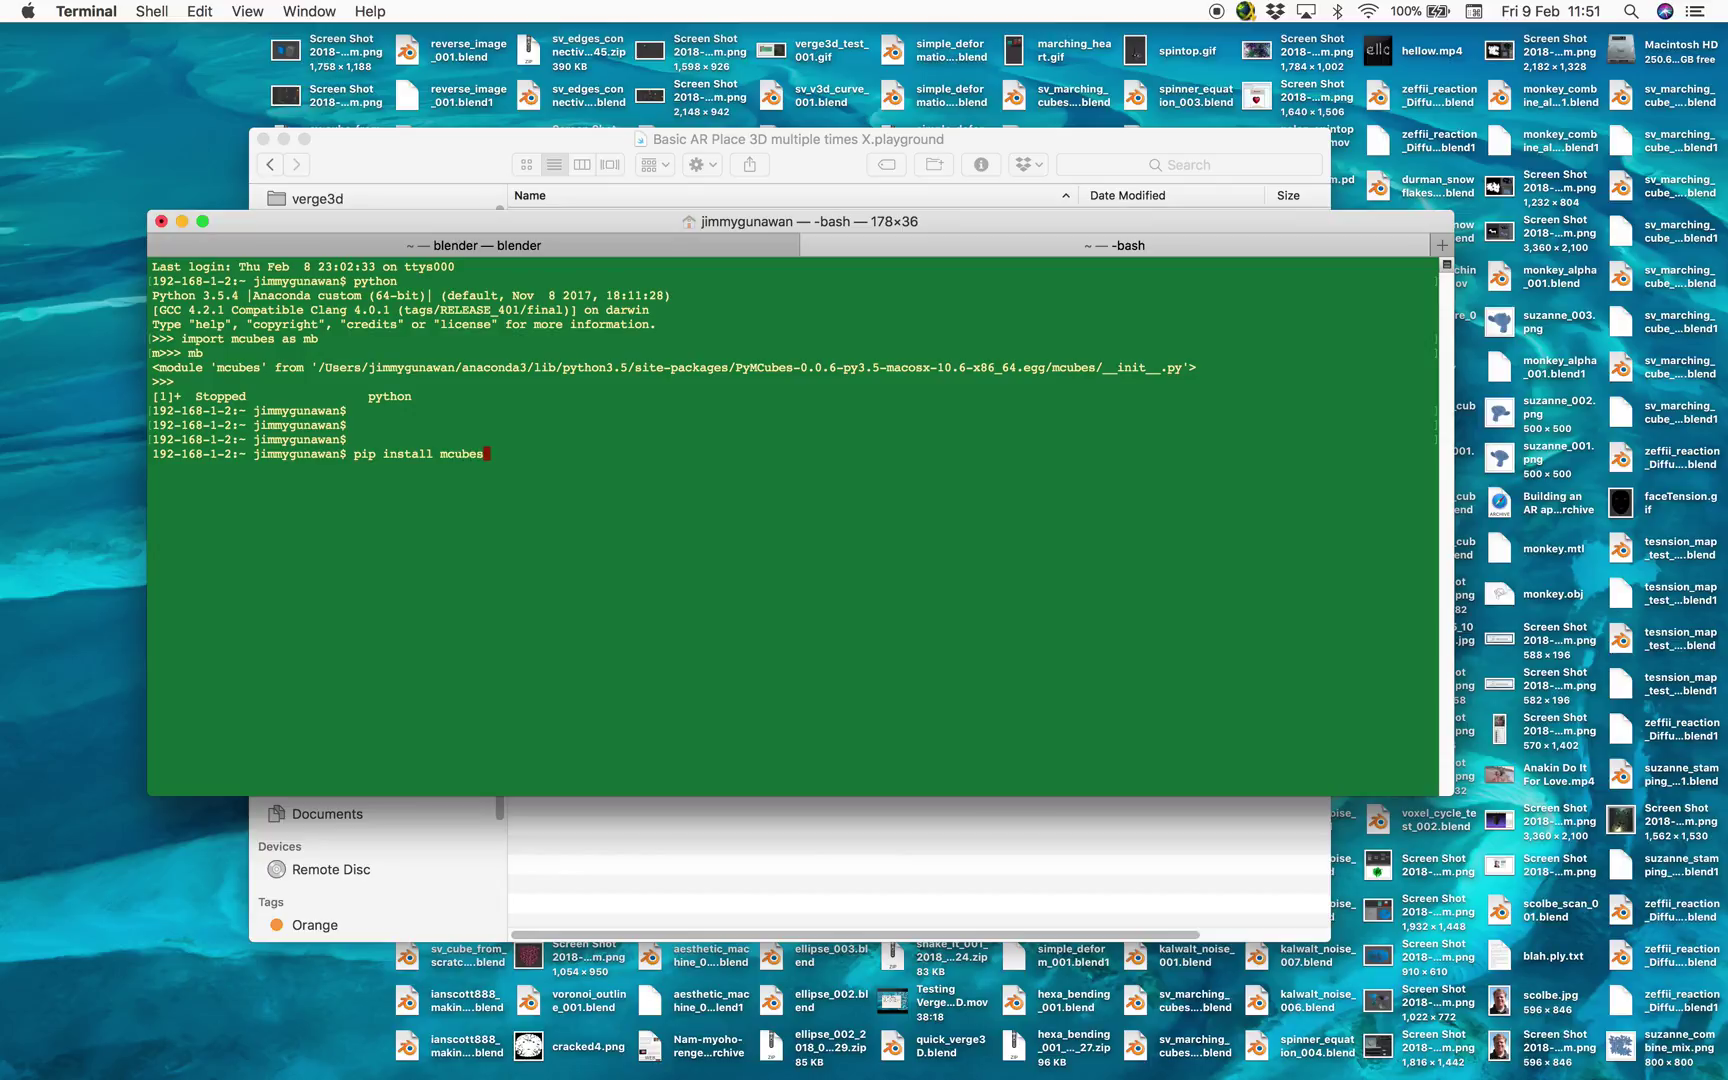
- Try to install the package with pip install mcubes, and enter python setup.py install as the alternative command
text(pip install mcubes)
key(Return)
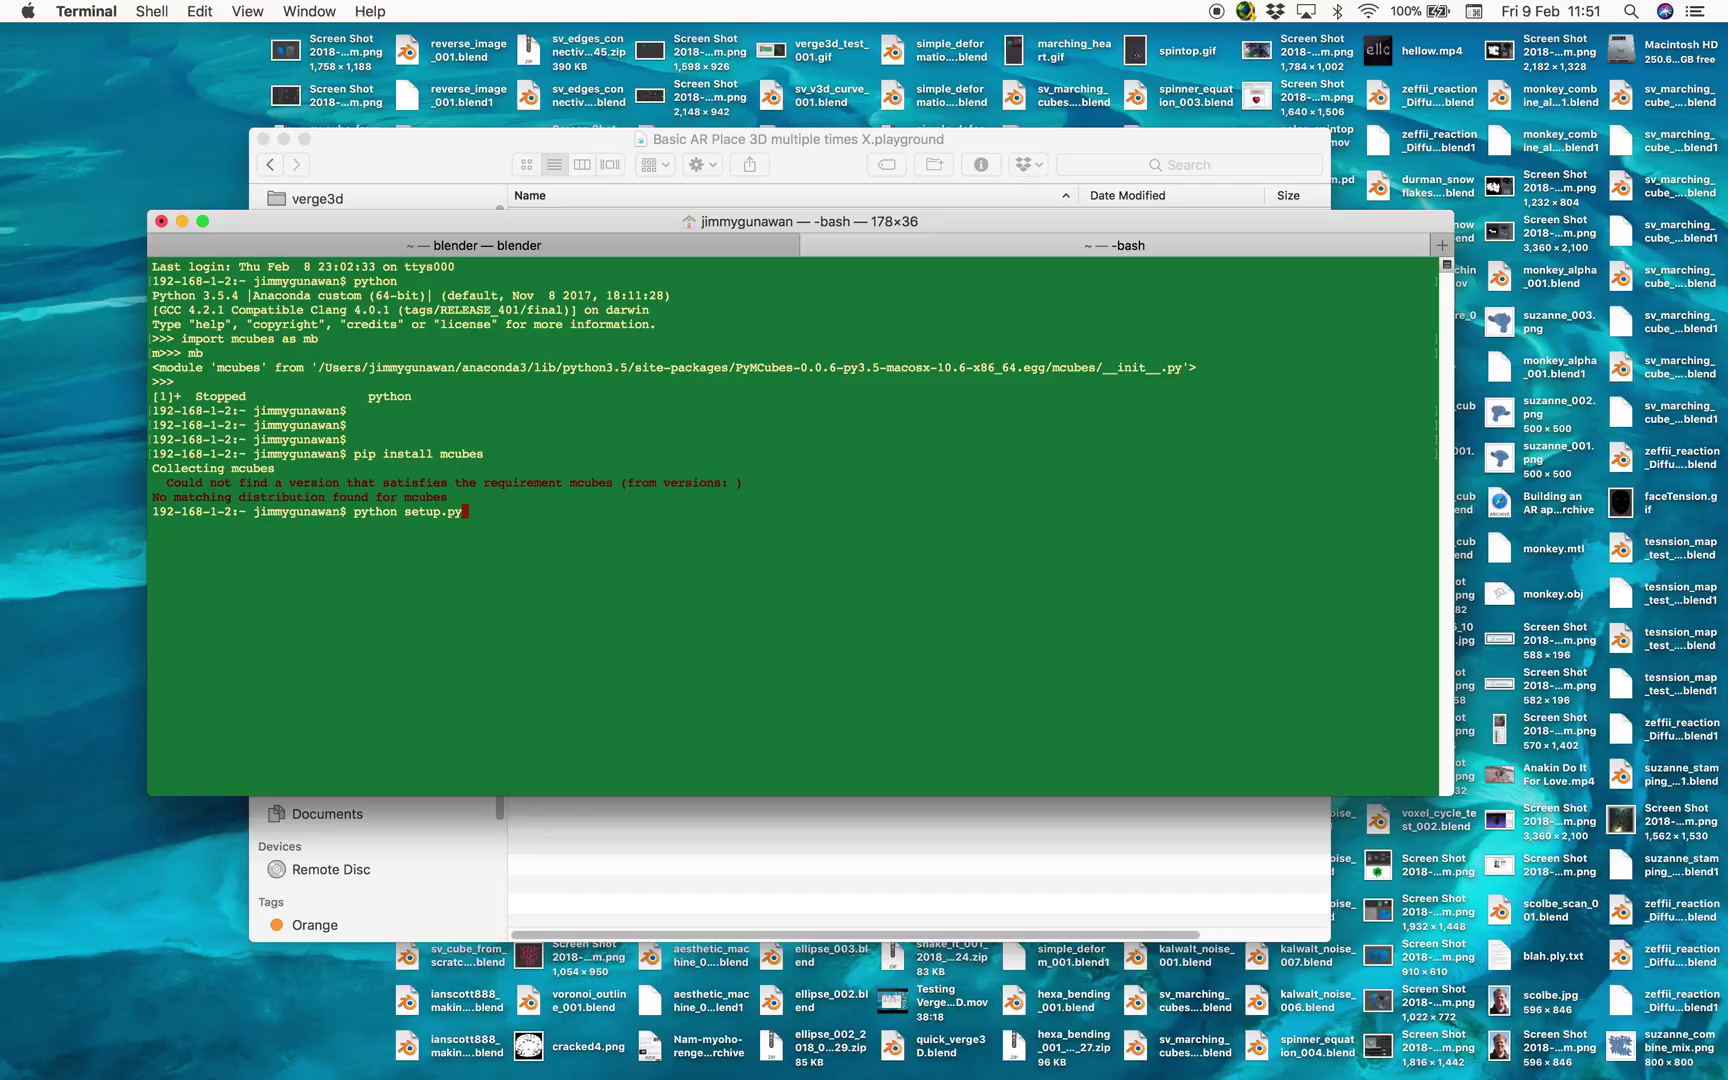
text(tall)
- Switch back to Blender and enlarge the pymcubes_w_noise.py text editor in height and width
key(ctrl+Right)
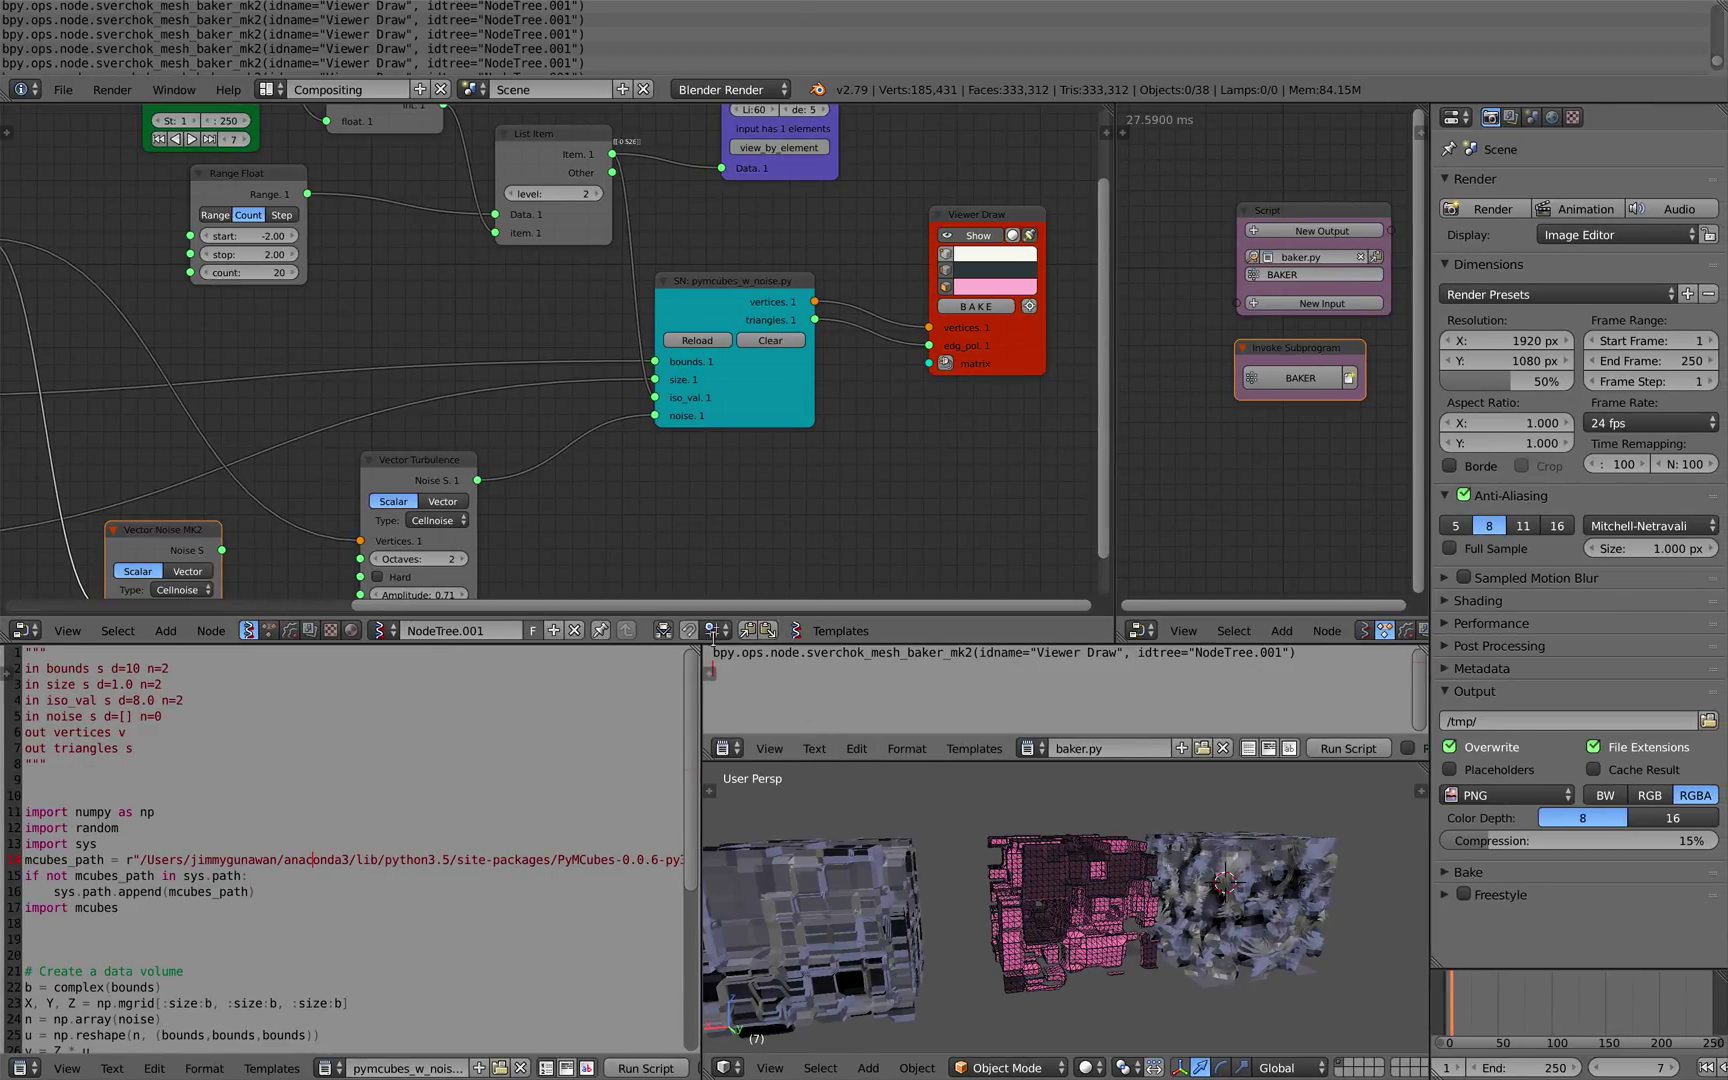
key(ctrl+Left)
key(ctrl+Right)
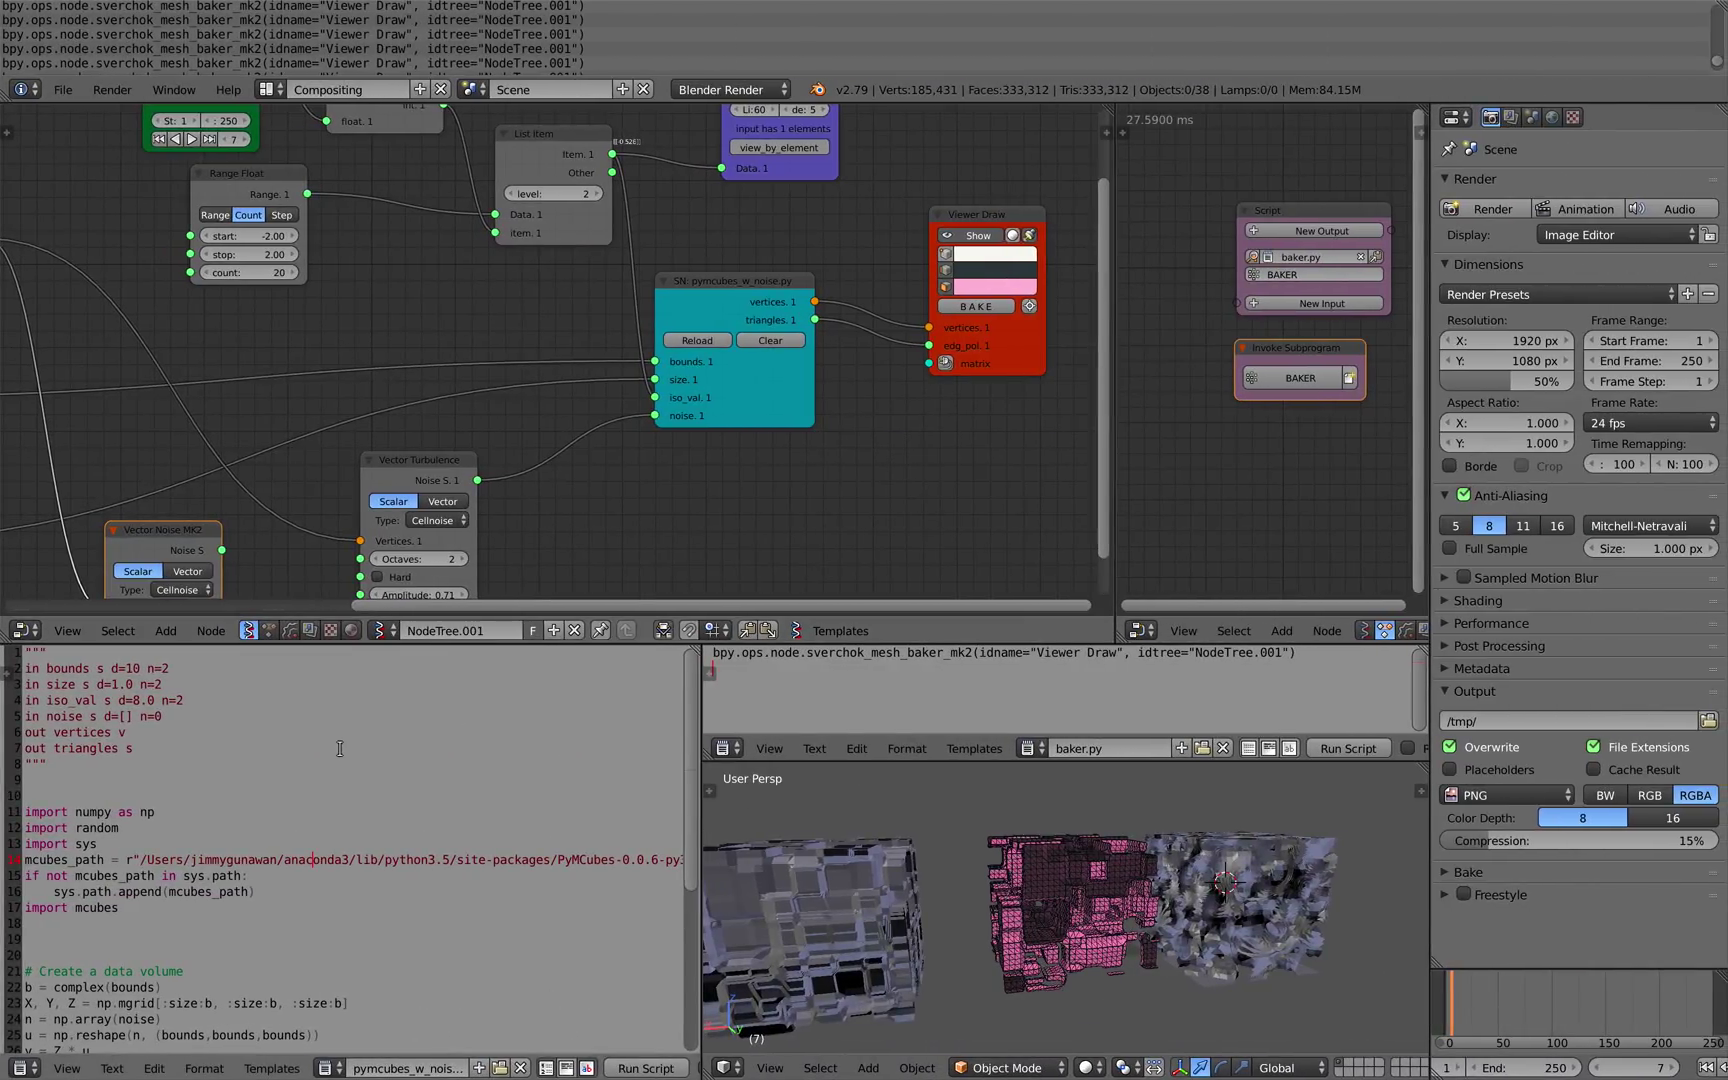
drag(535, 644, 540, 520)
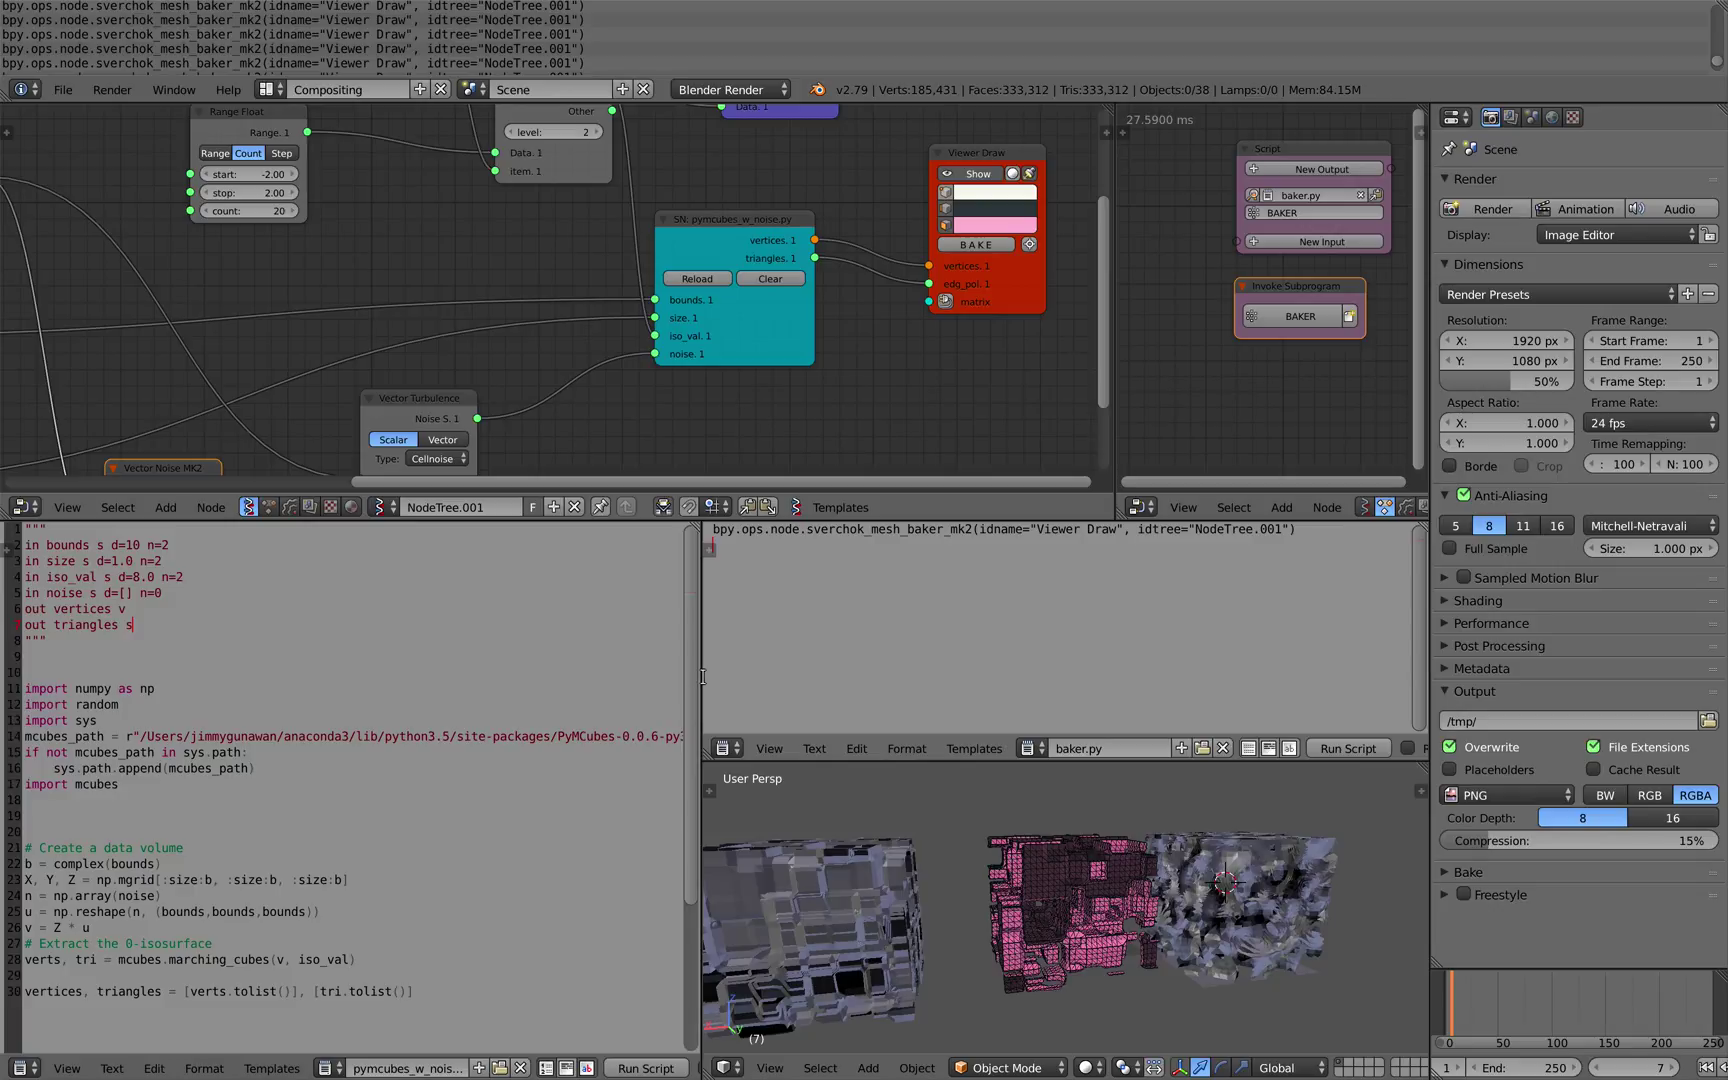
drag(701, 676, 920, 690)
- Examine the pymcubes_w_noise.py script, highlighting its imports, the mcubes path, and the data volume and isosurface code
drag(827, 740, 84, 736)
click(97, 724)
drag(56, 641, 197, 862)
scroll(200, 830, down, 4)
click(185, 760)
drag(48, 608, 418, 866)
drag(527, 866, 32, 656)
scroll(462, 258, down, 2)
- Nudge the numpy_grid.py node upward, and resize the editor areas to widen the Animation Nodes editor and shrink the console log
mouse_move(462, 258)
middle_down()
mouse_move(620, 215)
mouse_move(467, 271)
middle_up()
scroll(560, 270, down, 4)
drag(98, 285, 90, 250)
scroll(145, 266, up, 2)
middle_drag(490, 312, 360, 360)
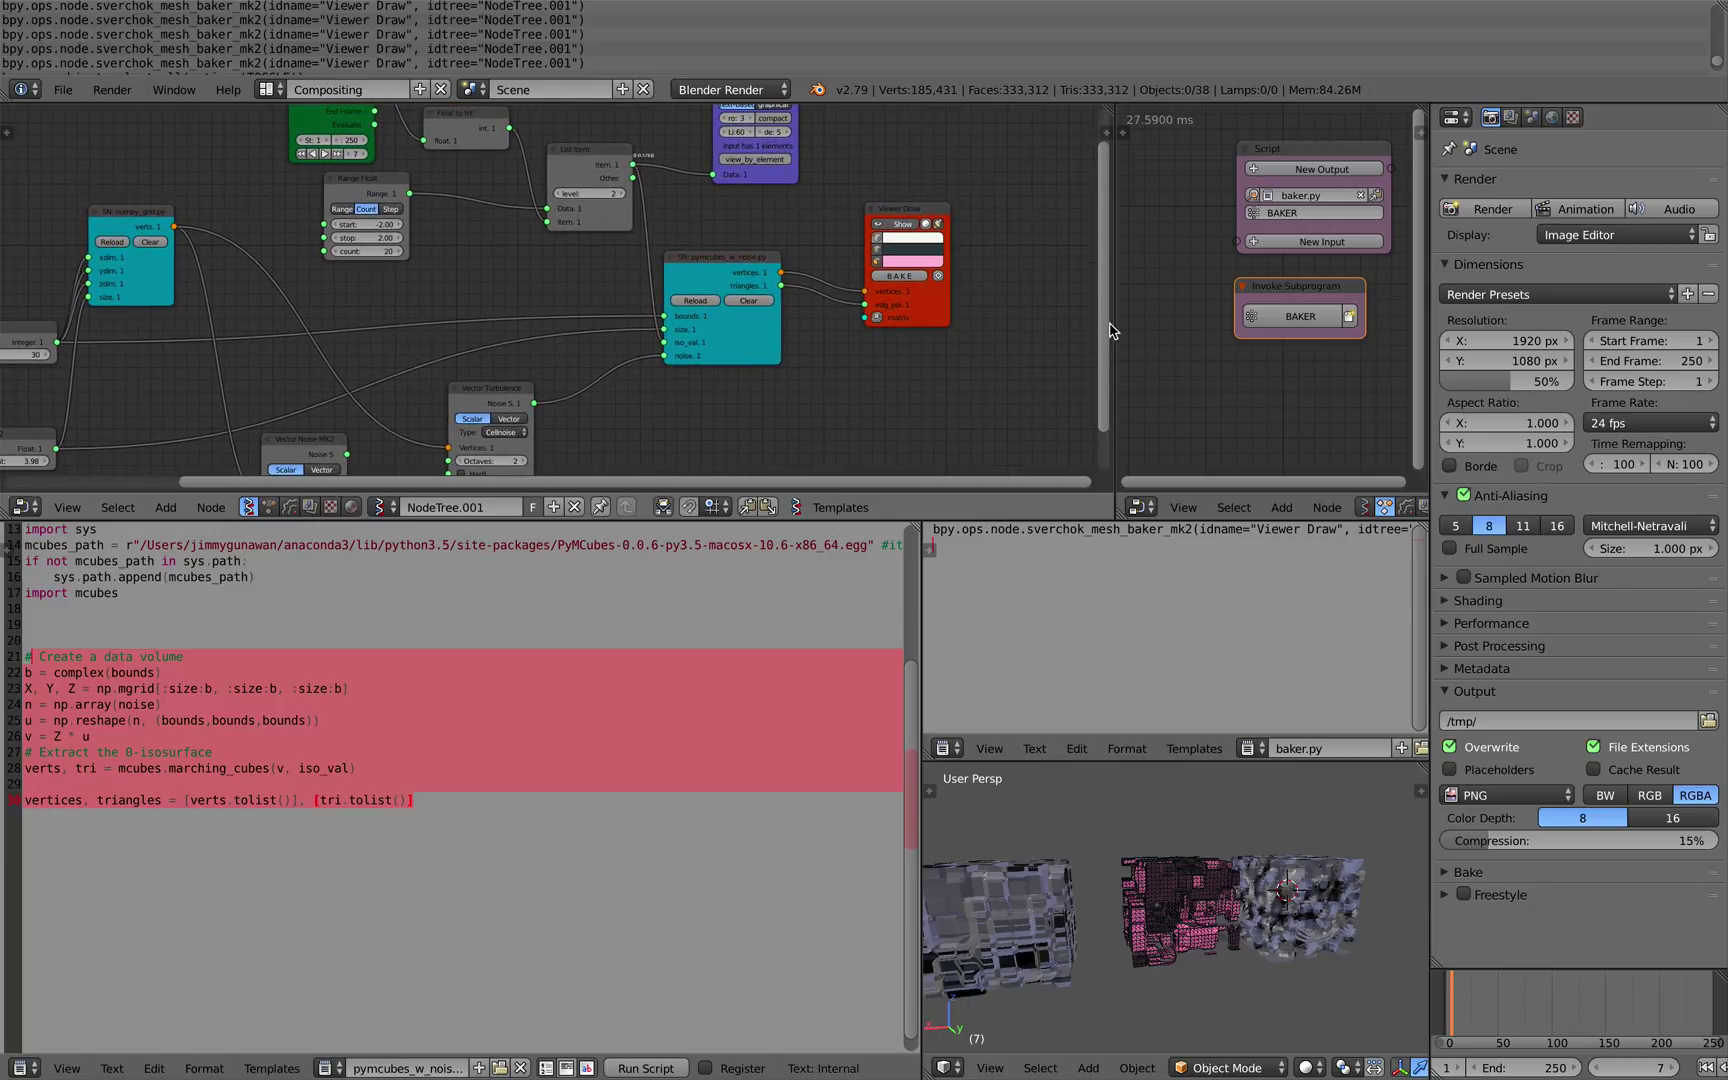
drag(1110, 330, 1005, 320)
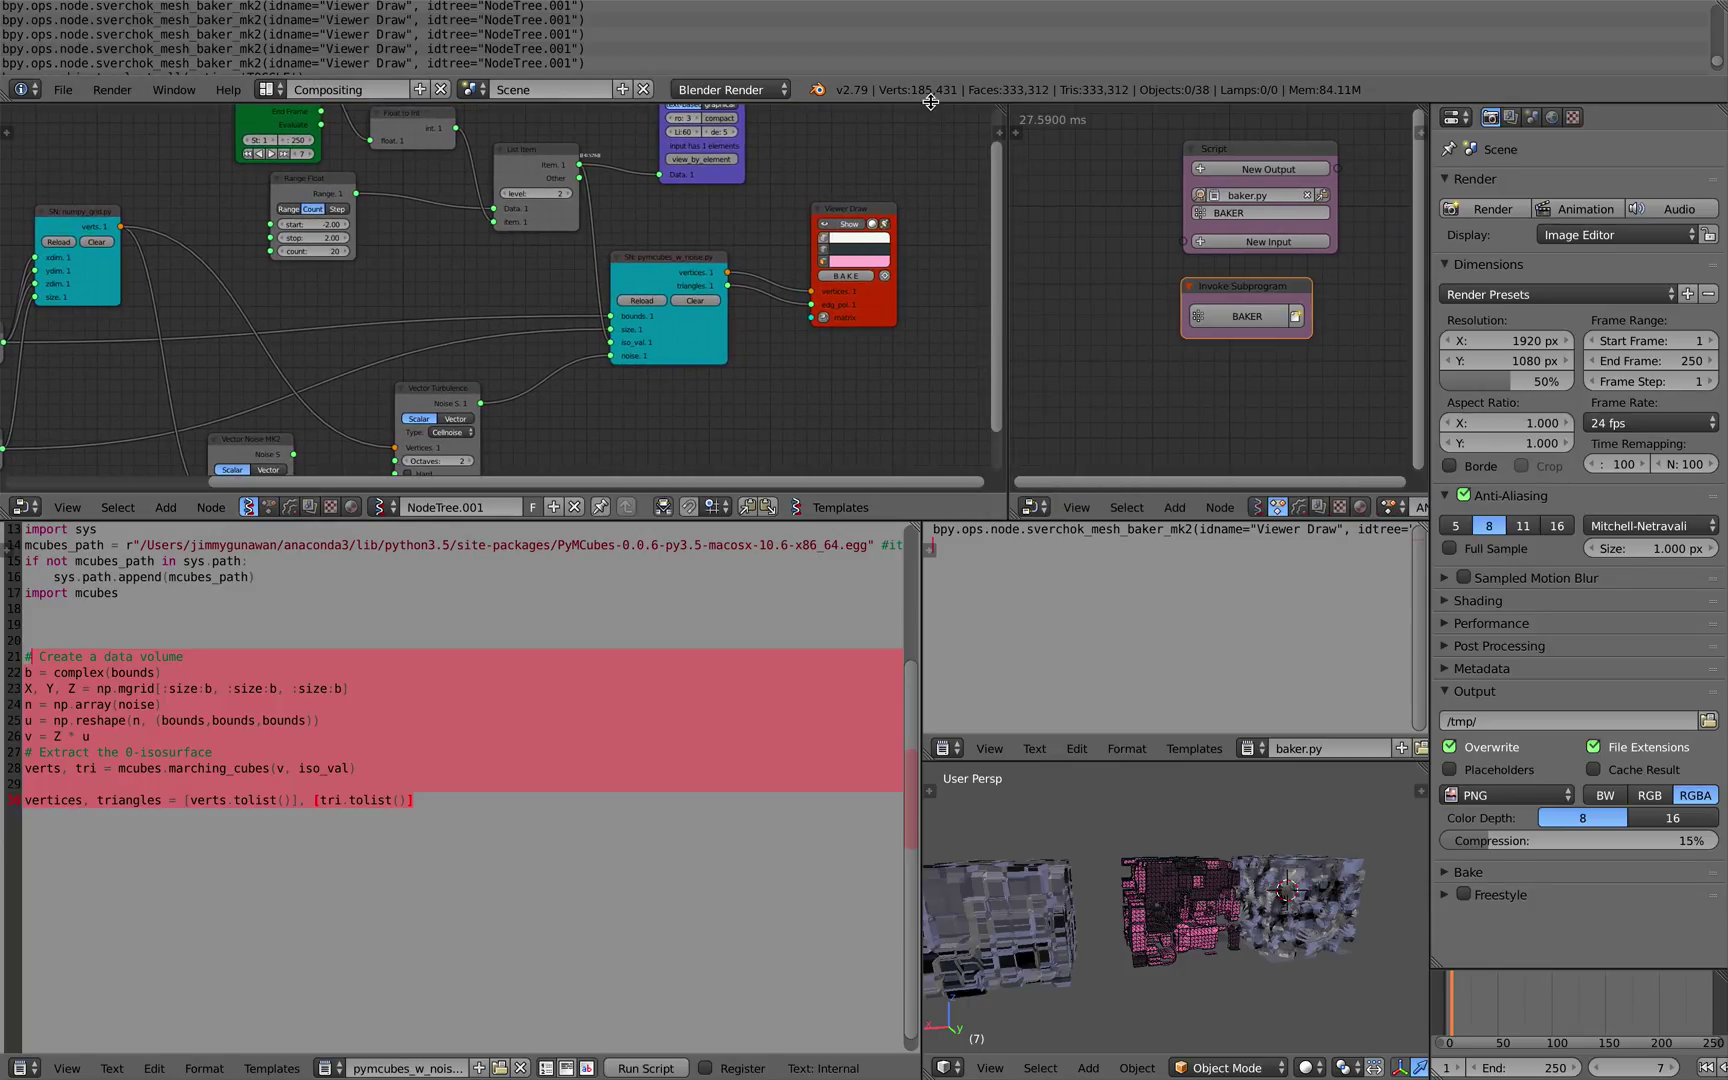
drag(930, 101, 932, 6)
- Maximize the 3D view, show its properties, and enable Matcap shading with the multicoloured normal-style material
middle_drag(1200, 795, 1722, 117)
key(ctrl+Up)
click(1717, 56)
scroll(1481, 447, down, 6)
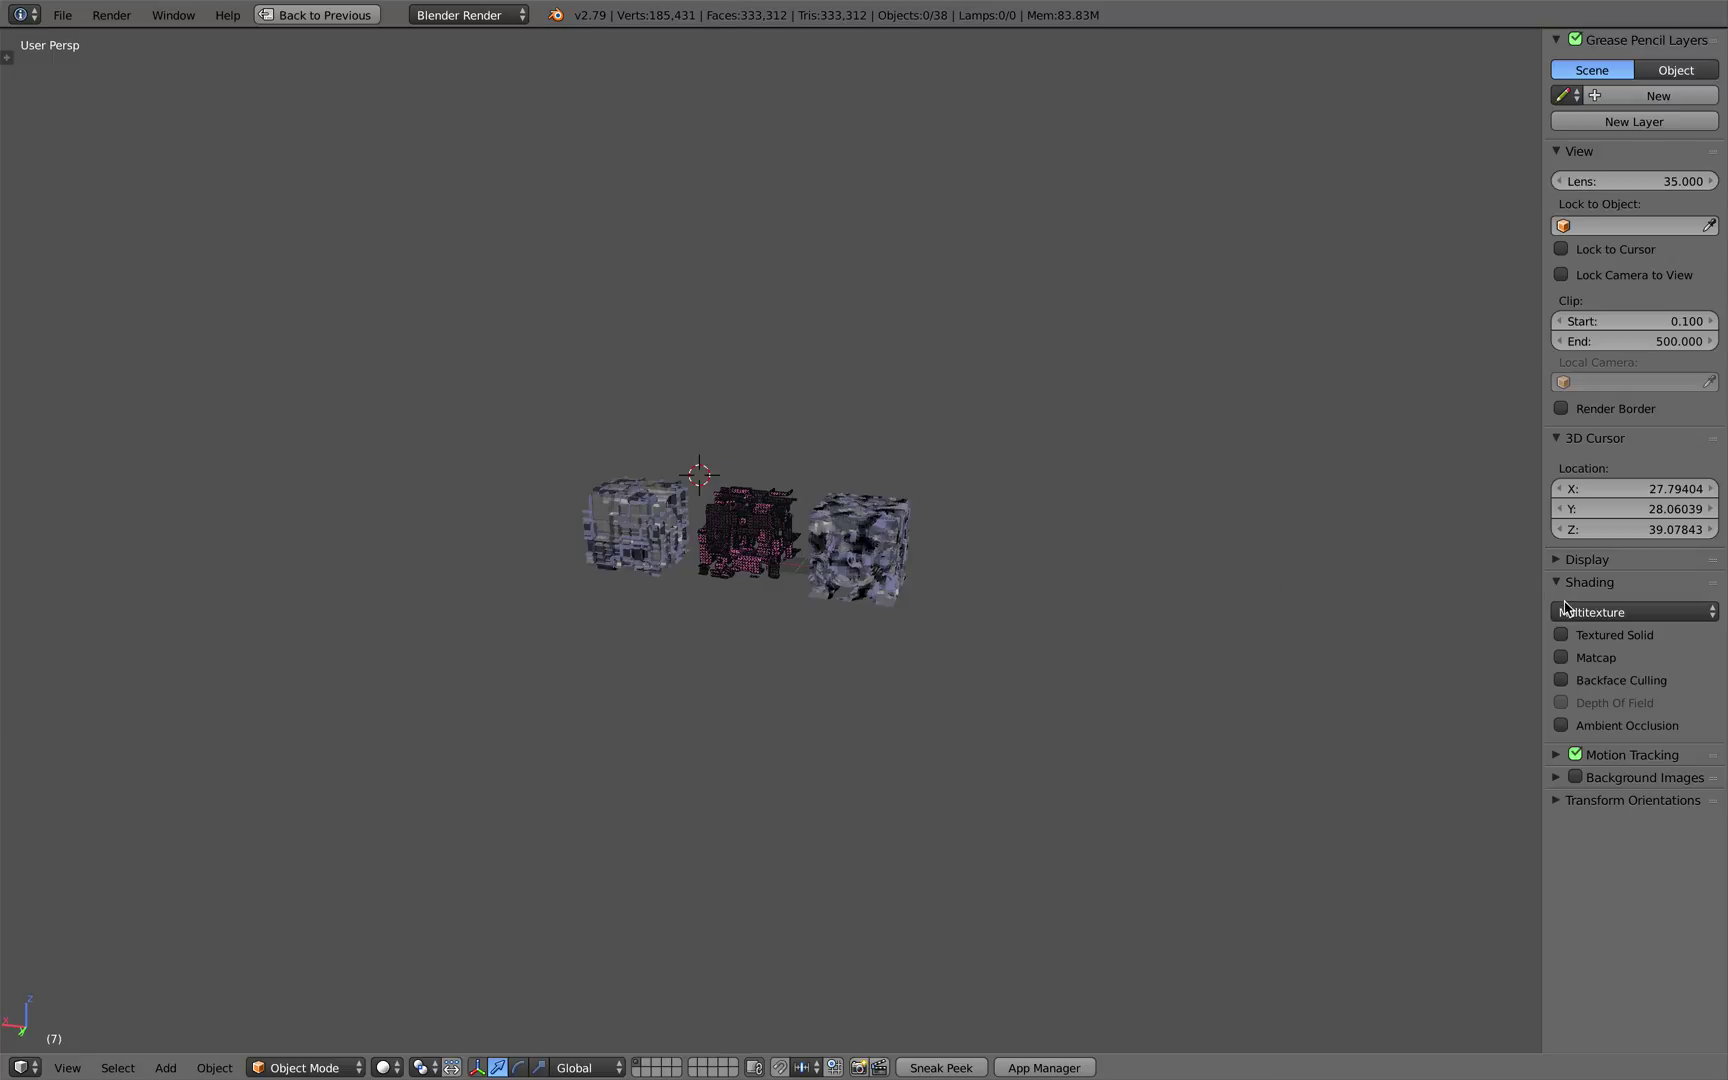
click(1595, 654)
click(1612, 730)
click(1527, 625)
- Enable Ambient Occlusion in the 3D view's shading settings
scroll(1100, 650, up, 6)
middle_drag(1100, 650, 1219, 677)
click(1561, 850)
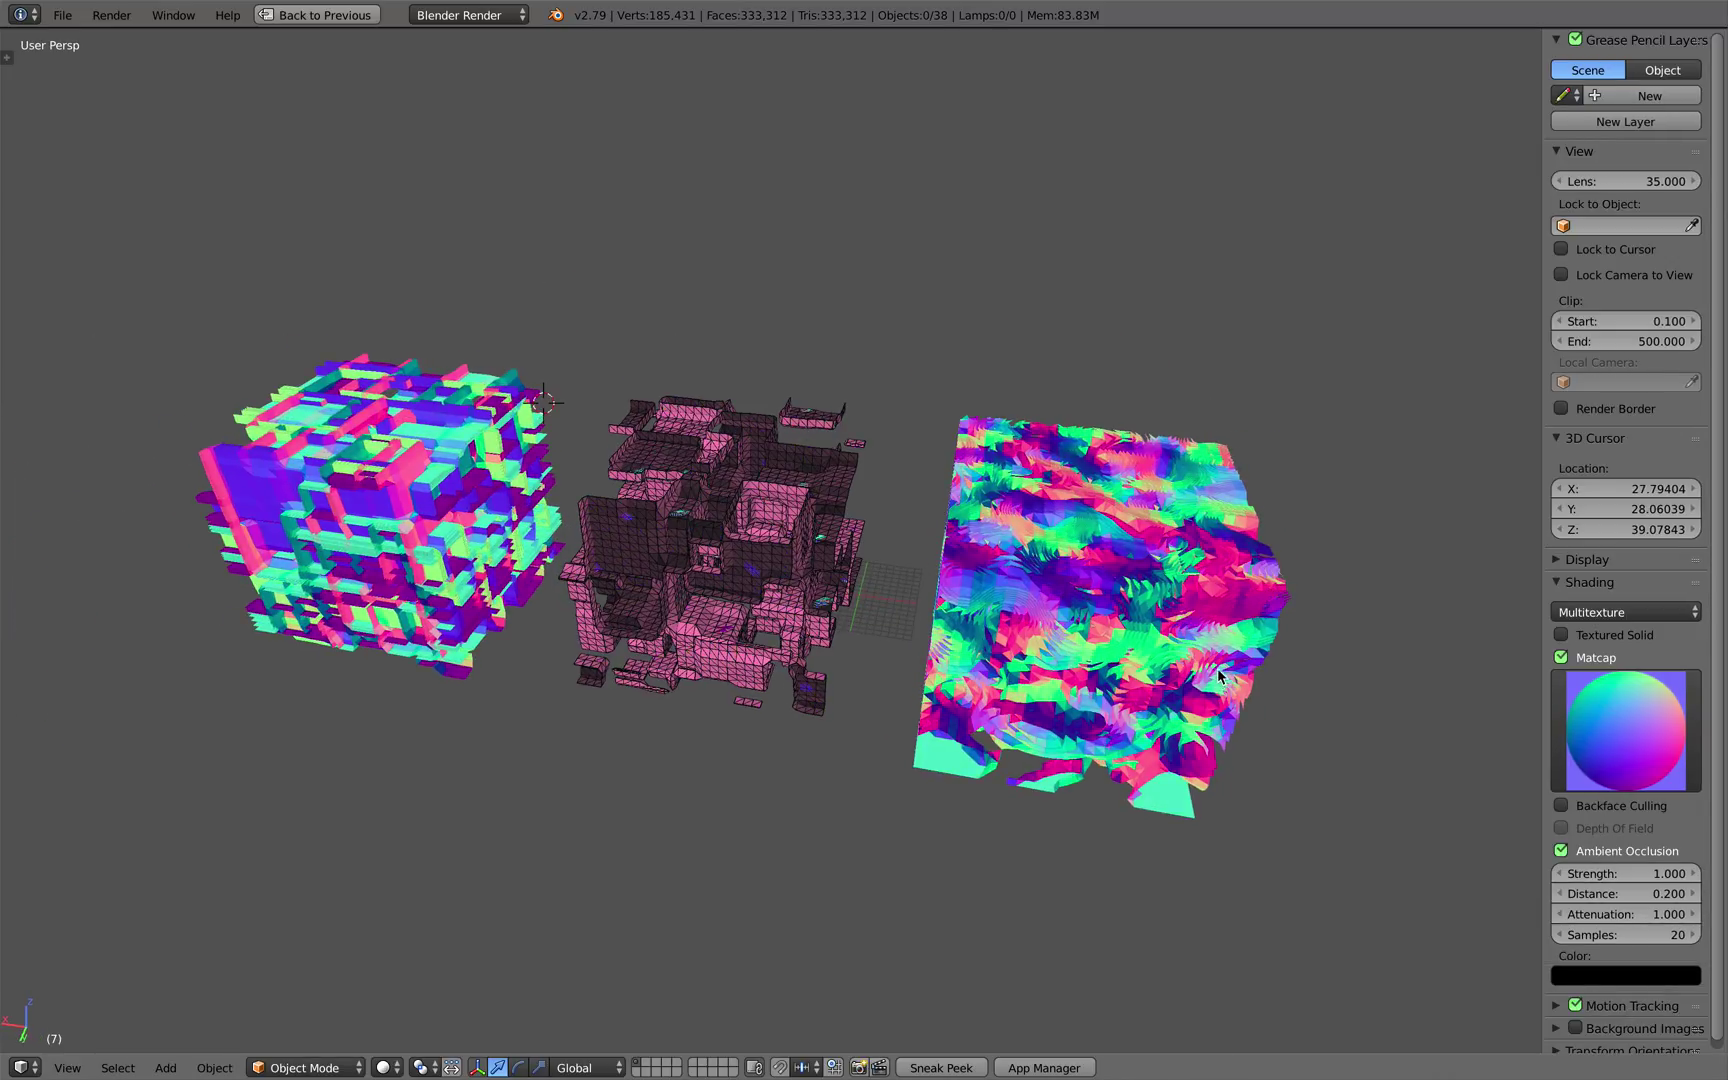